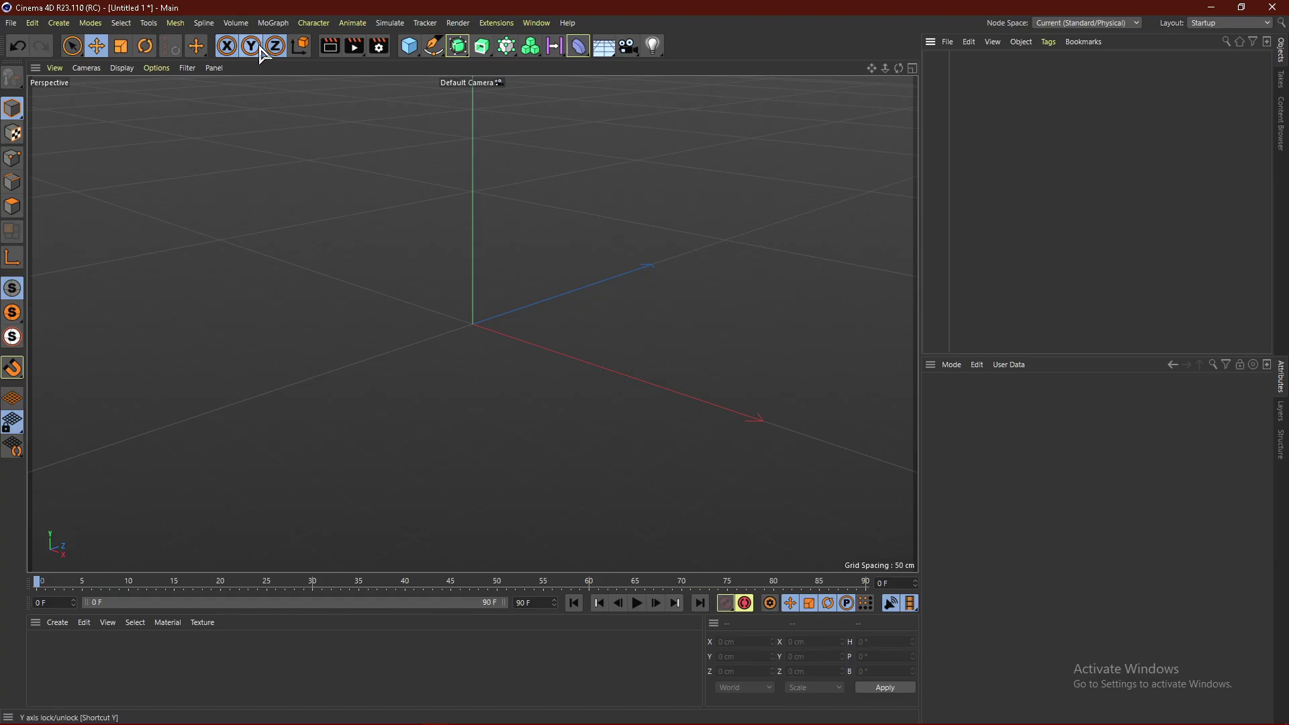
Add a MoText object and set its text to "EFFECT!"
click(275, 25)
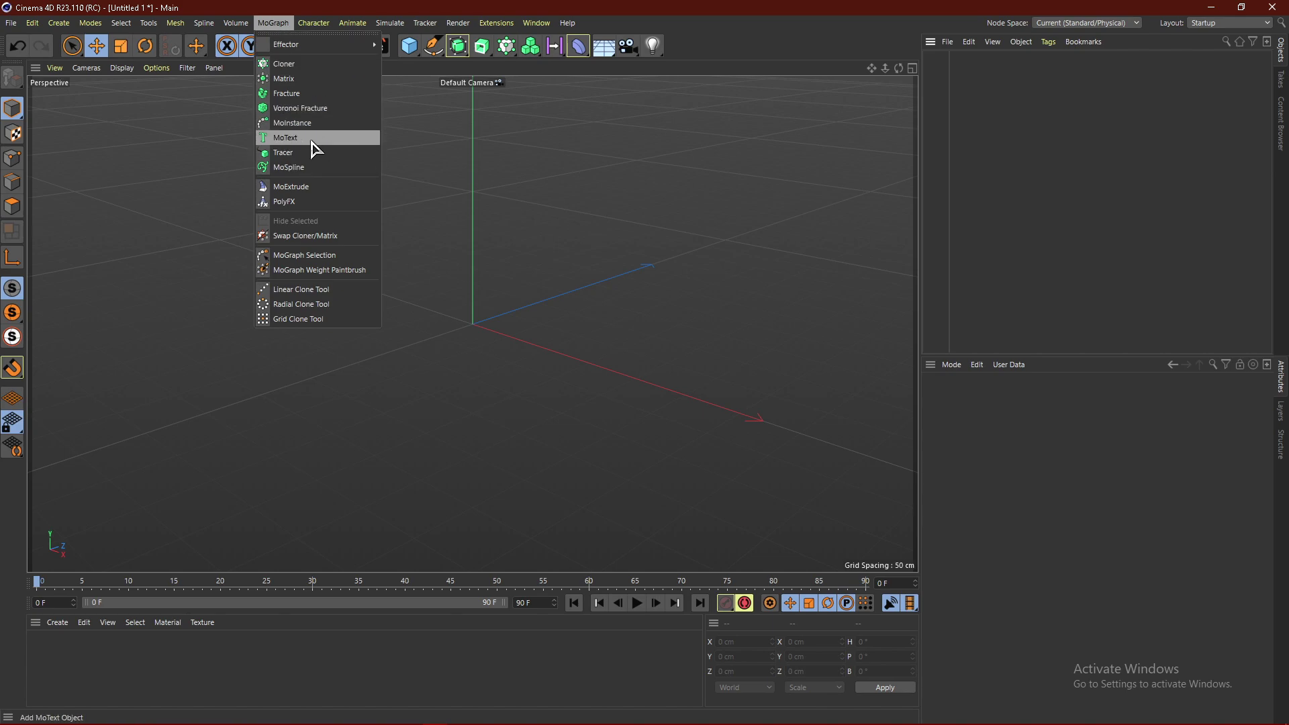
click(315, 145)
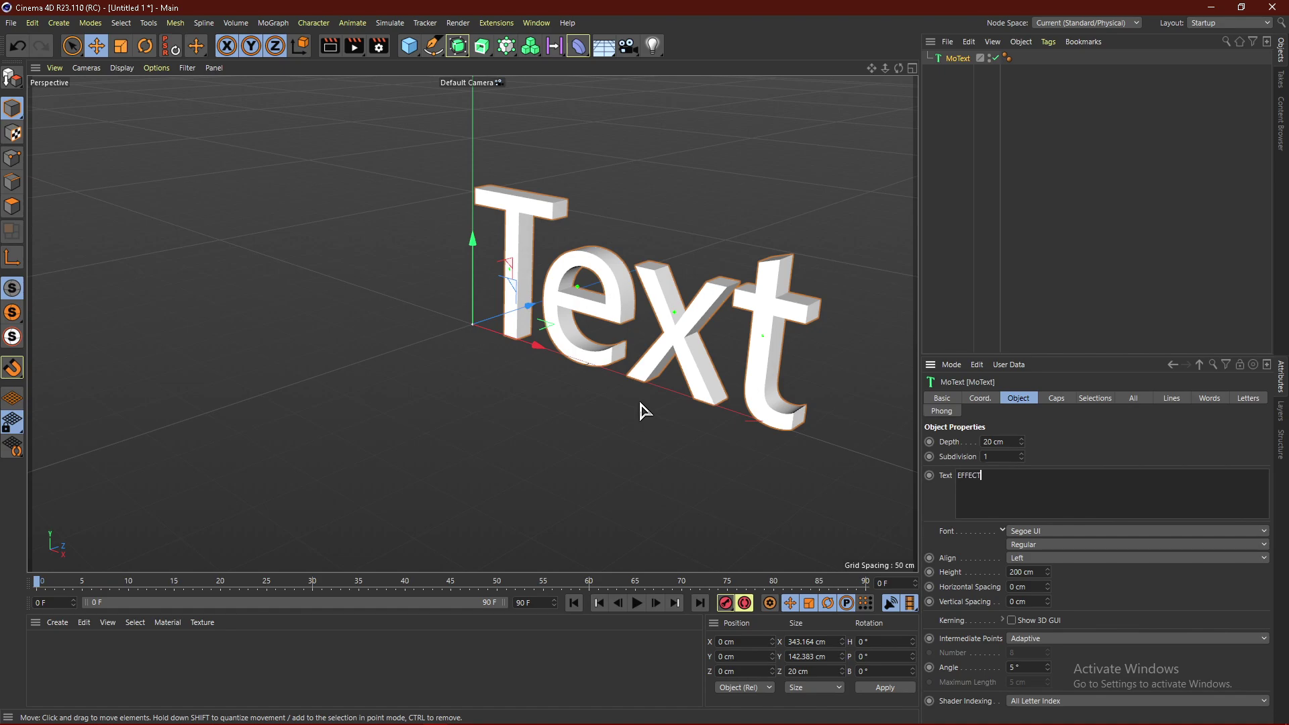
click(1041, 443)
scroll(405, 257, down, 3)
alt+drag(591, 409, 715, 376)
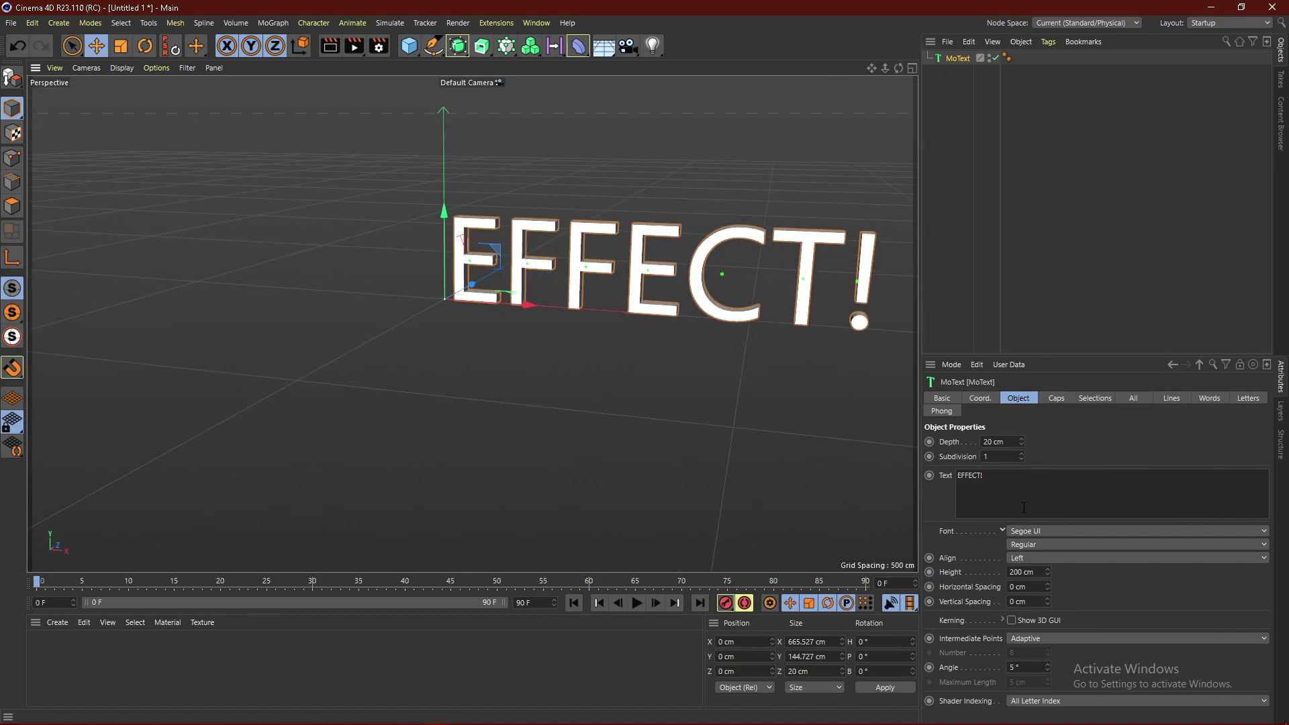
Align the text to Middle and set its depth to 60 cm
click(1041, 560)
click(1041, 586)
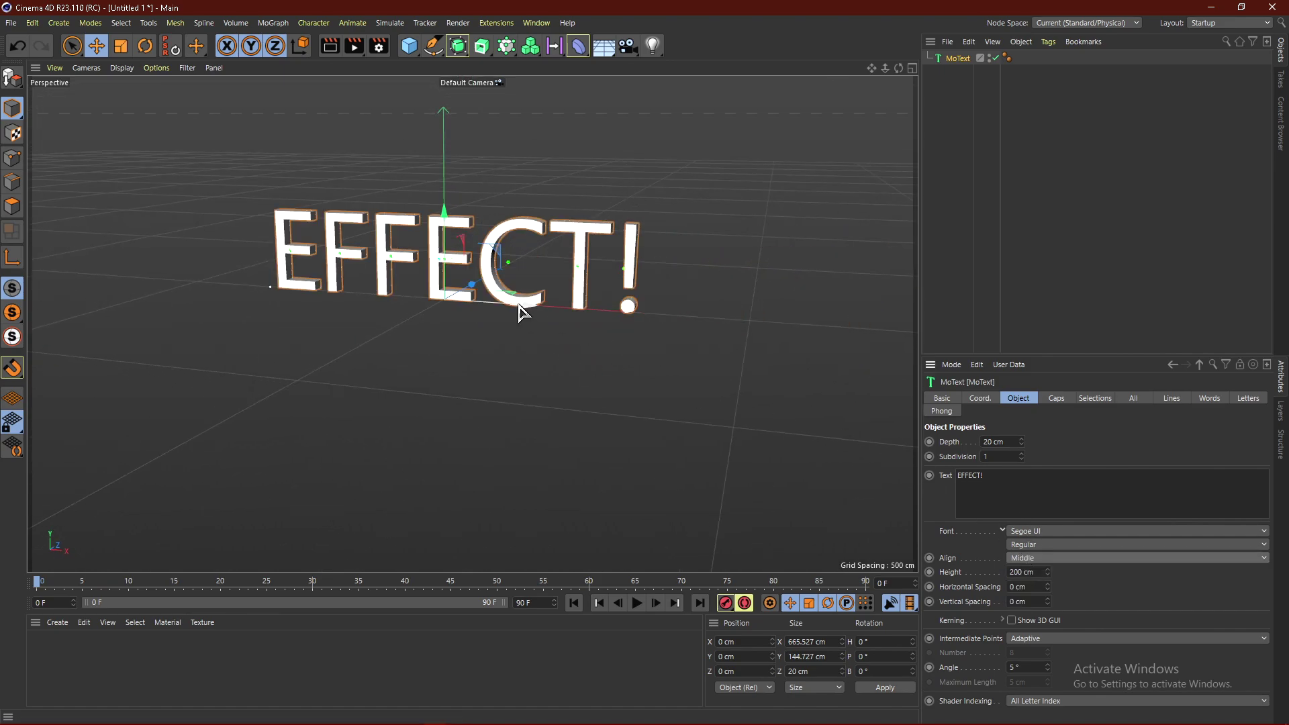
click(1010, 443)
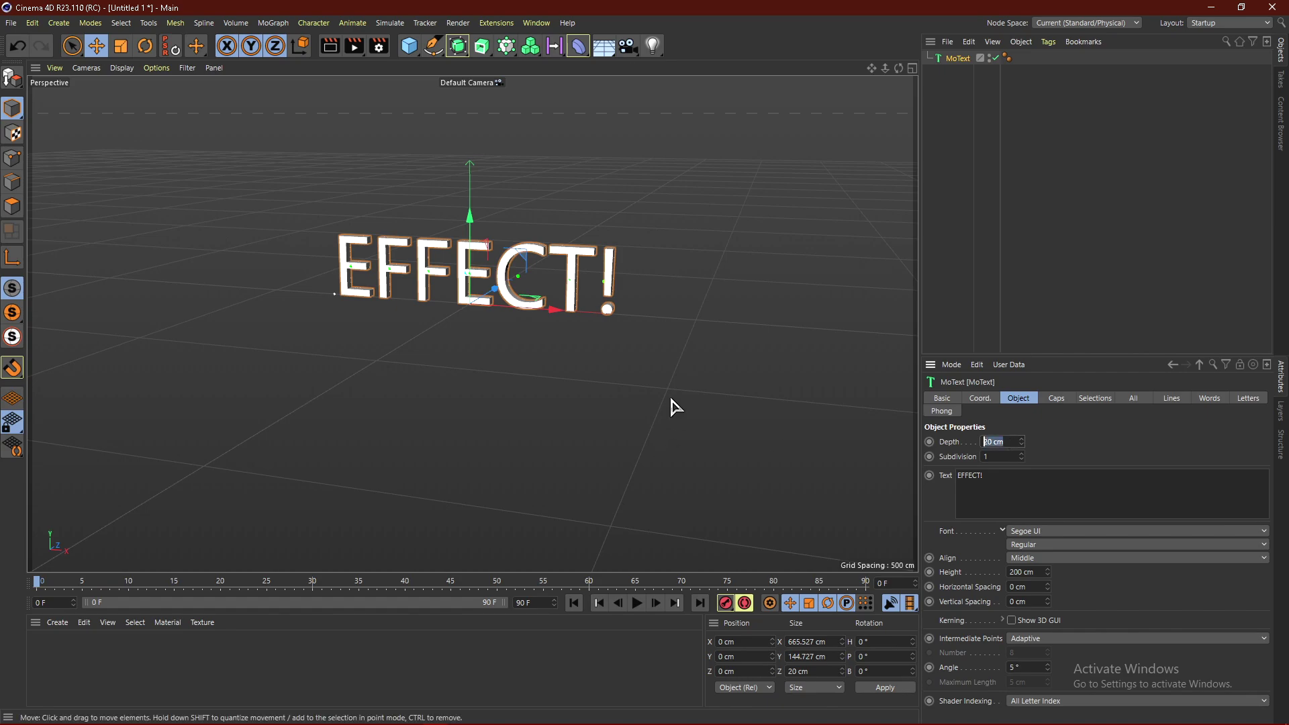
key(Return)
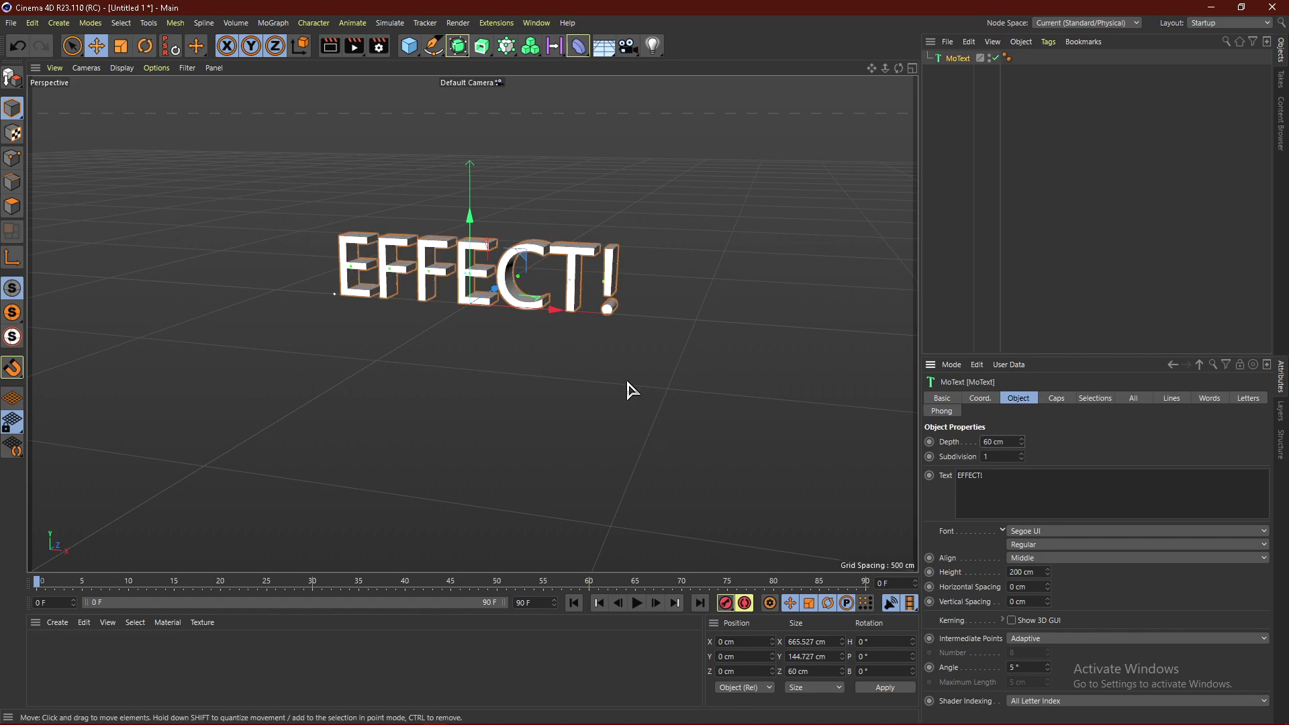
Change the text's font to Cunia Bold
click(1047, 535)
scroll(1141, 421, down, 10)
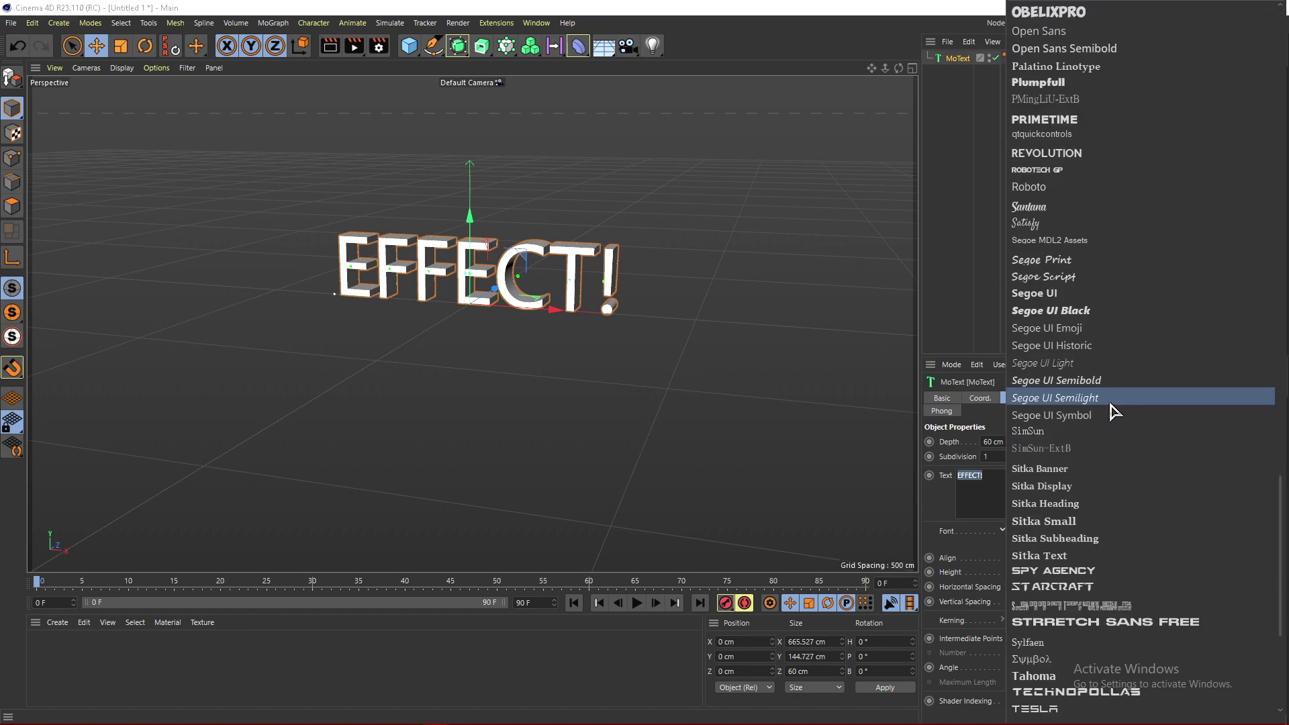
scroll(1114, 409, up, 20)
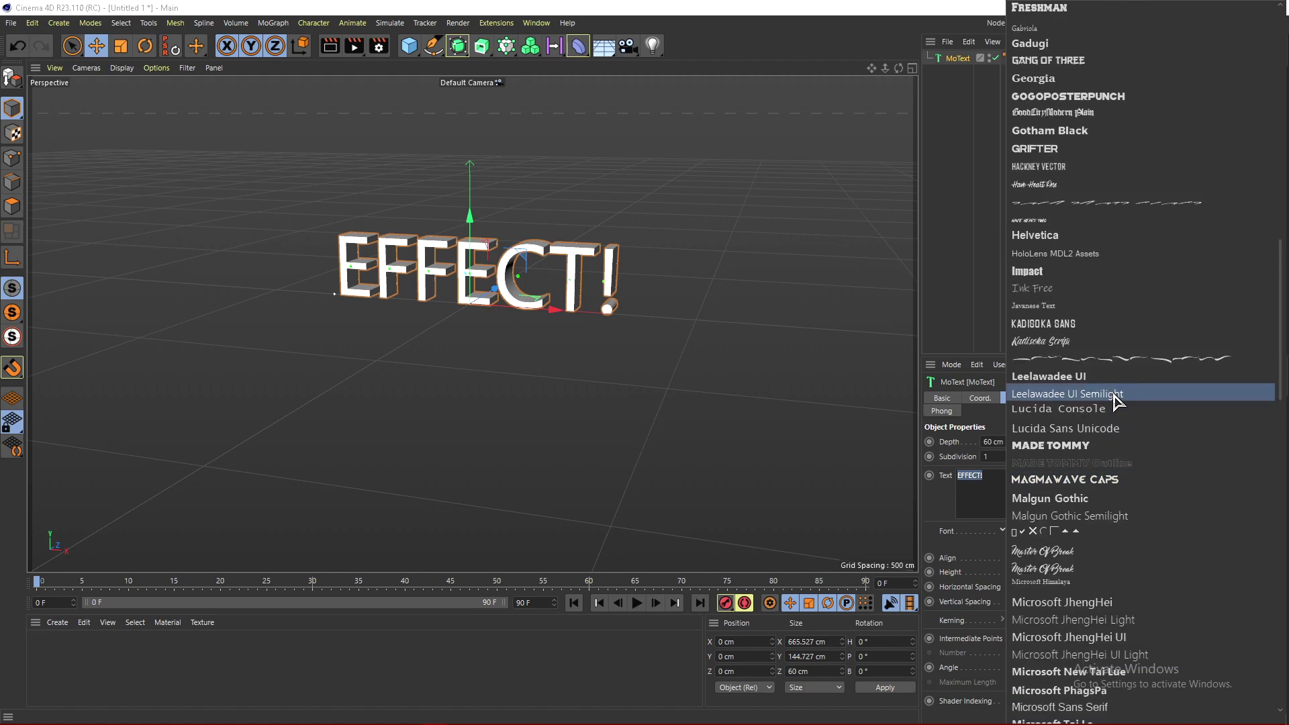
click(1037, 282)
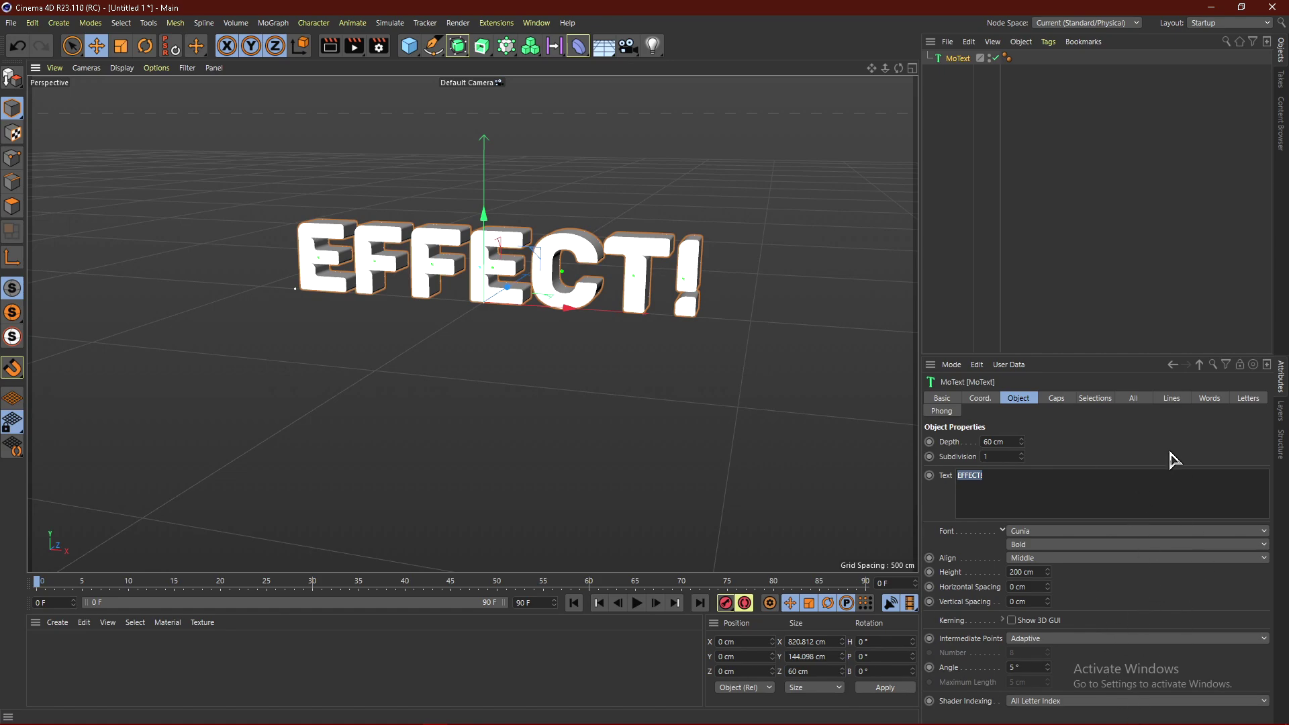
Give the text caps a round bevel of 2 cm with 10 segments
click(1056, 399)
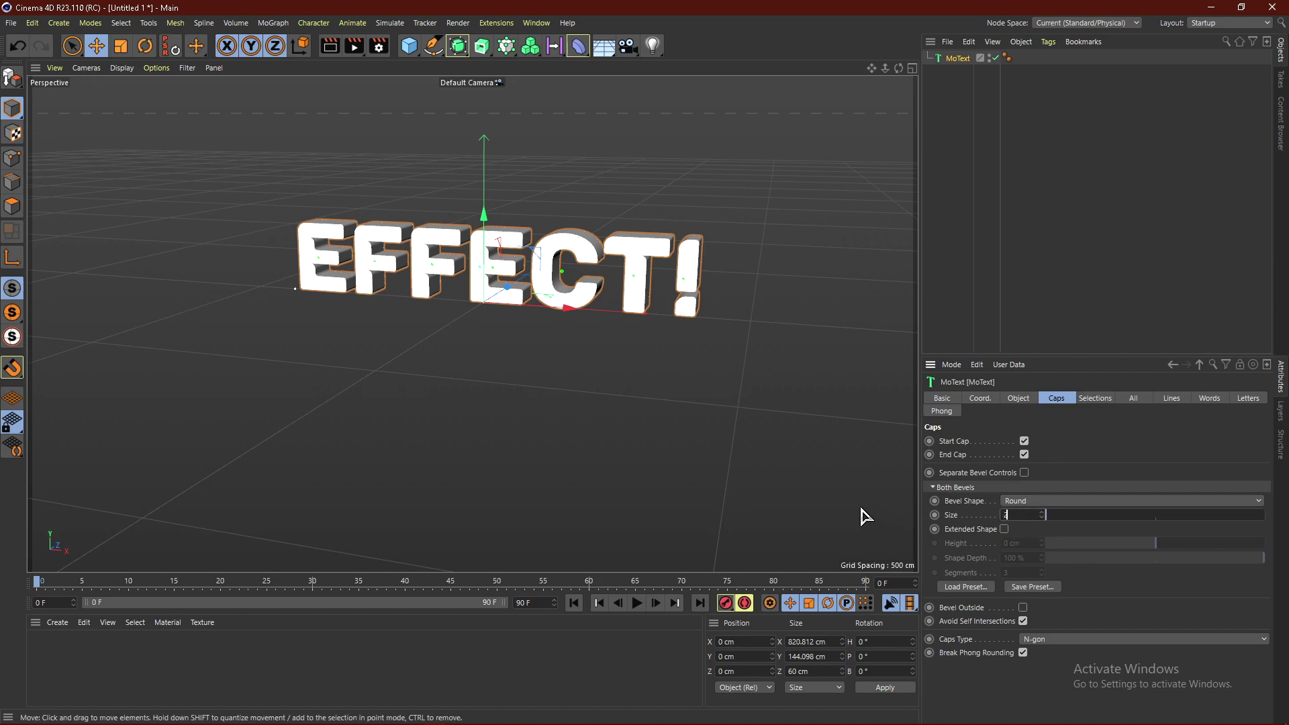
key(Return)
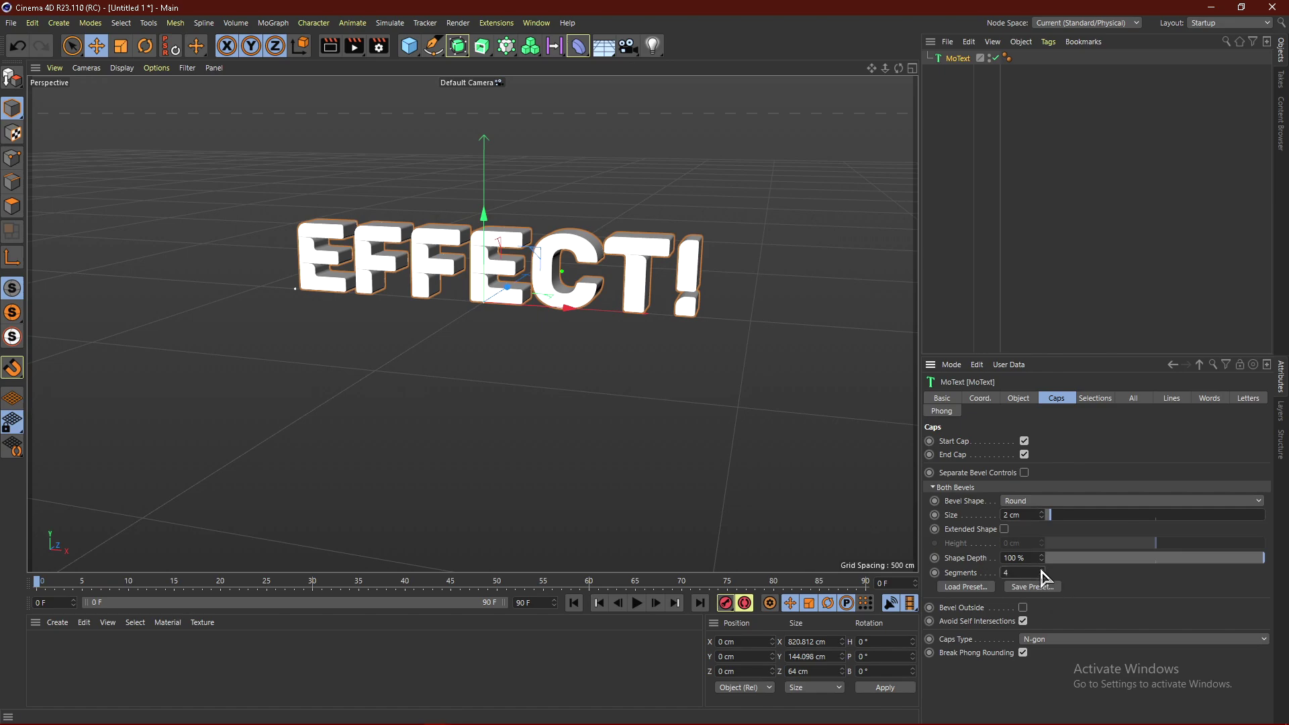
click(1041, 570)
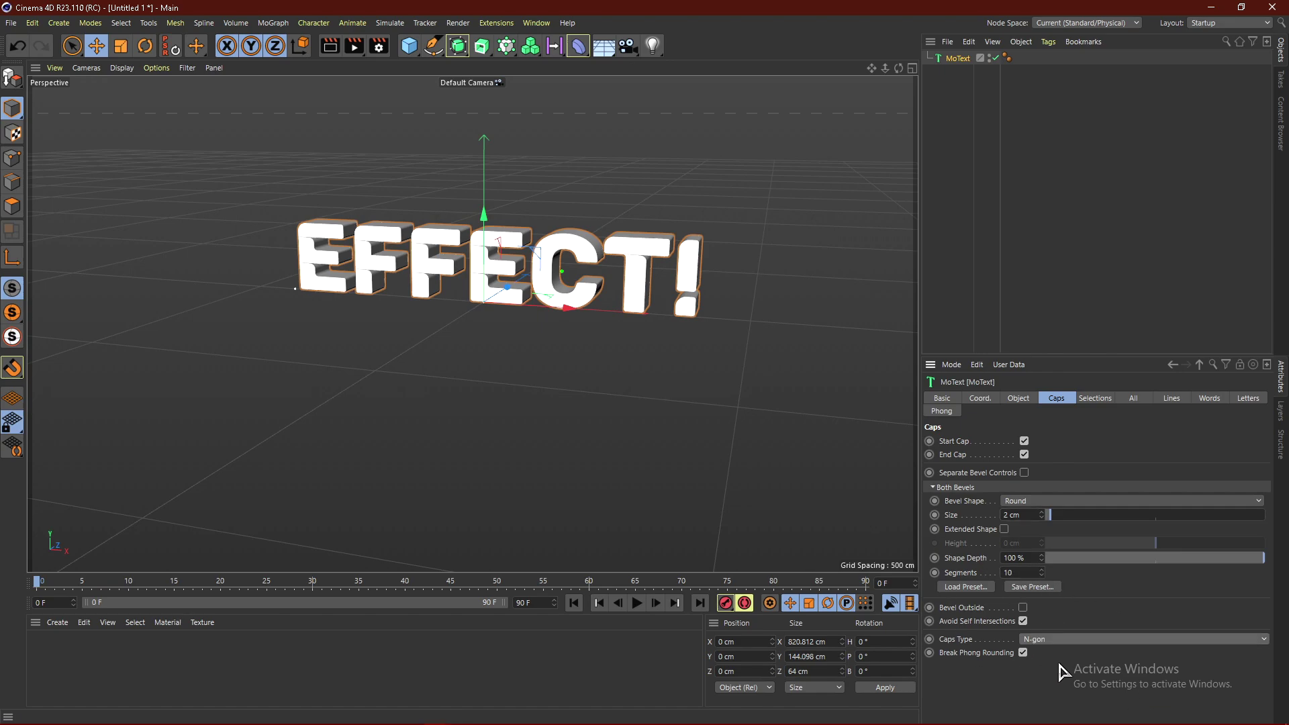
Set the caps type to Regular Grid with a grid size of 2 cm
click(1043, 641)
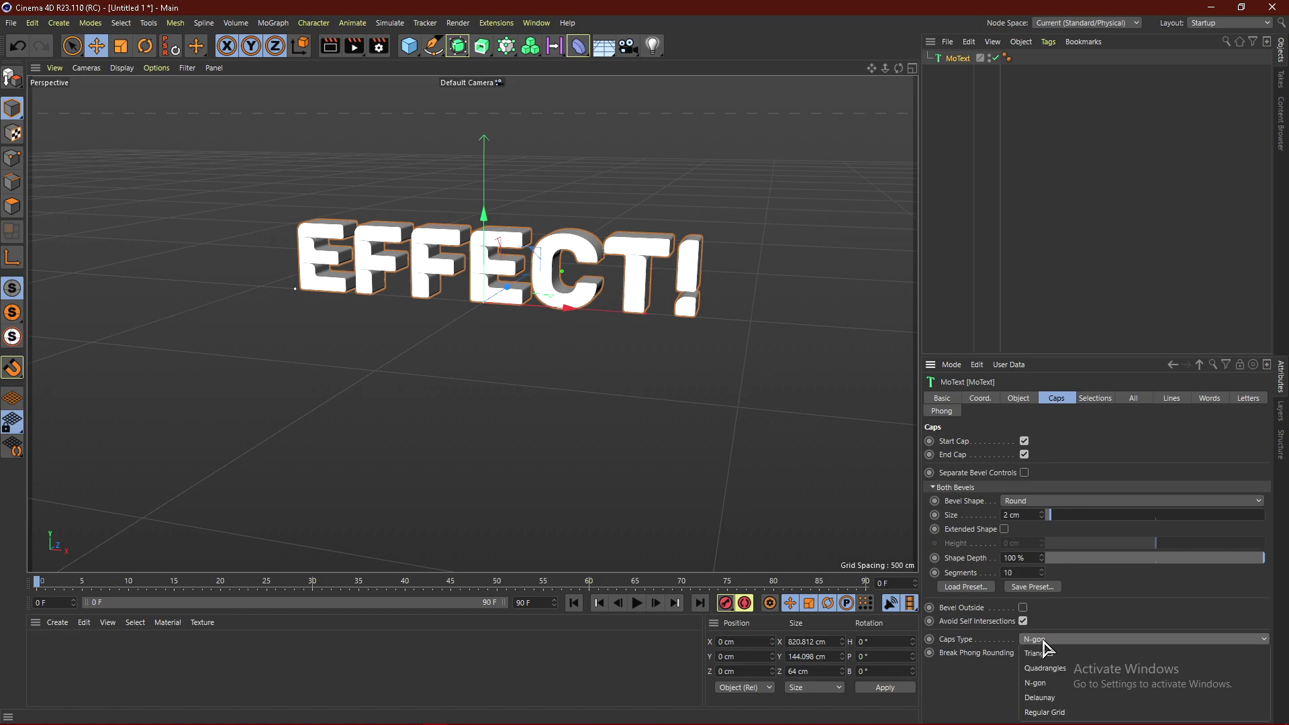
click(1043, 713)
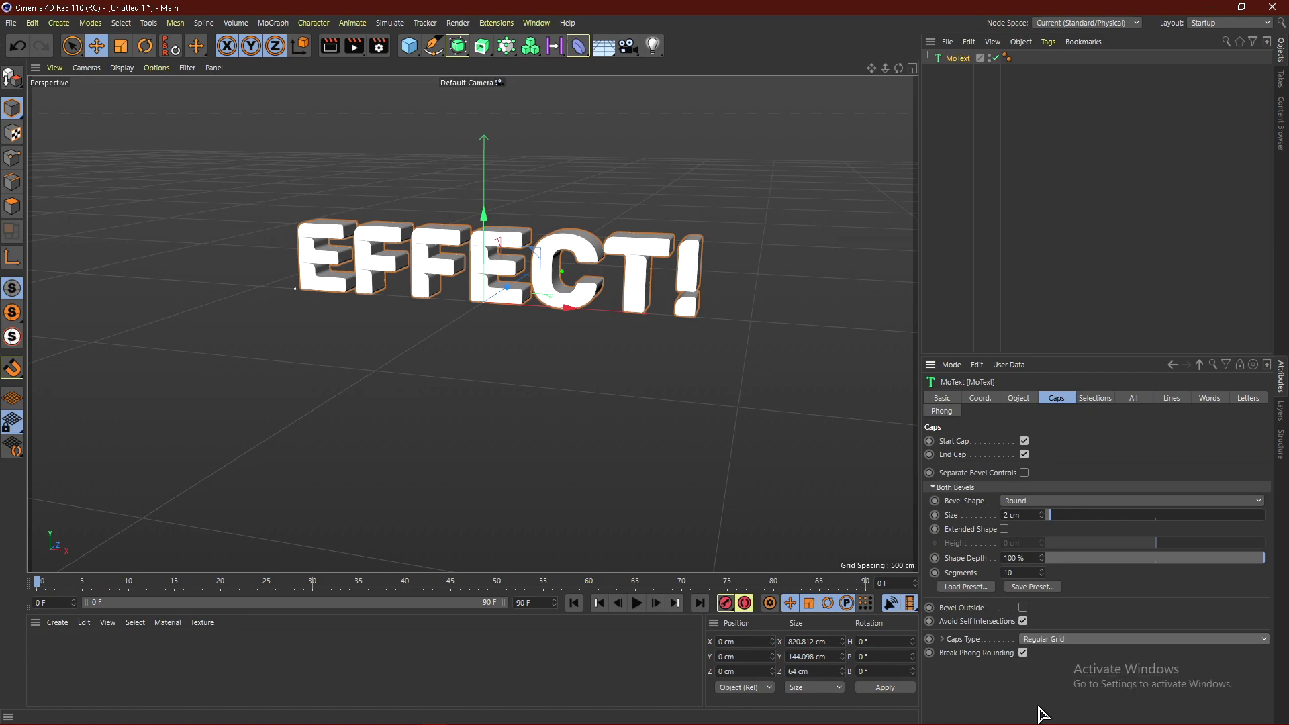
click(943, 640)
click(1051, 655)
text(2)
key(Return)
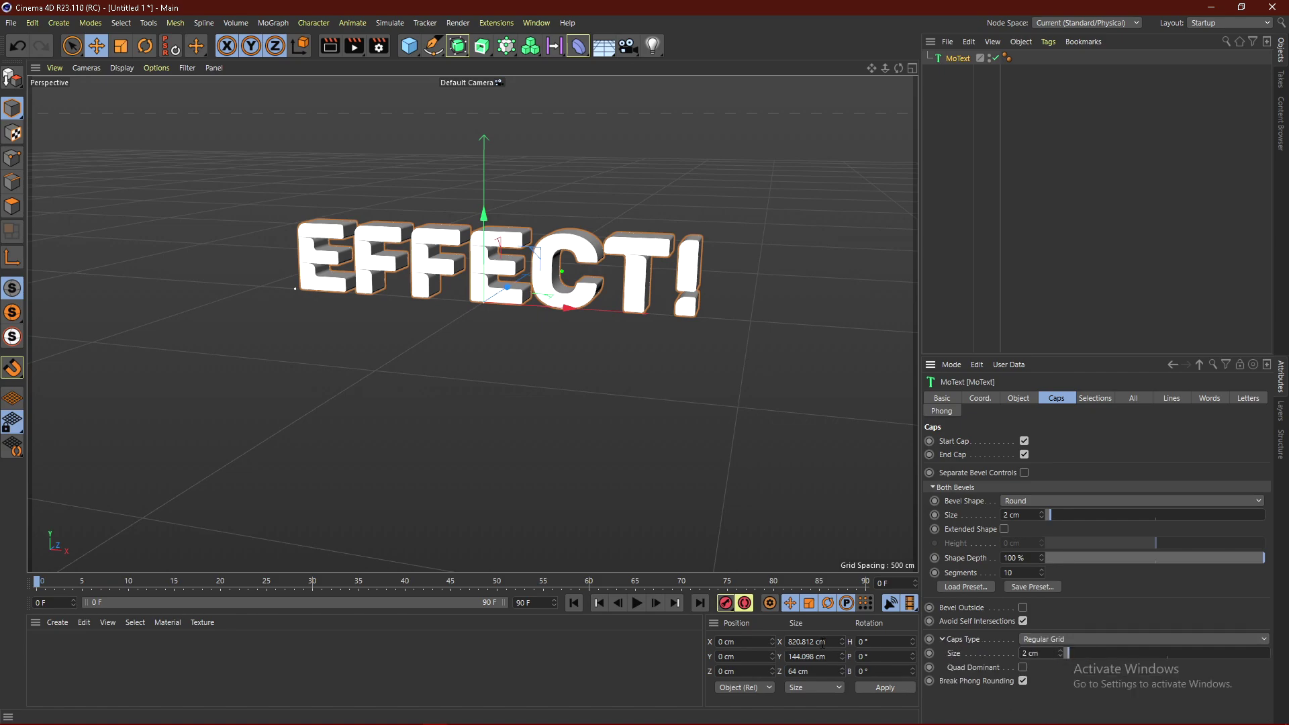
Show the viewport in Gouraud Shading (Lines) and examine the mesh on the letters' caps and sides
click(126, 67)
click(135, 104)
click(1090, 207)
scroll(626, 262, up, 3)
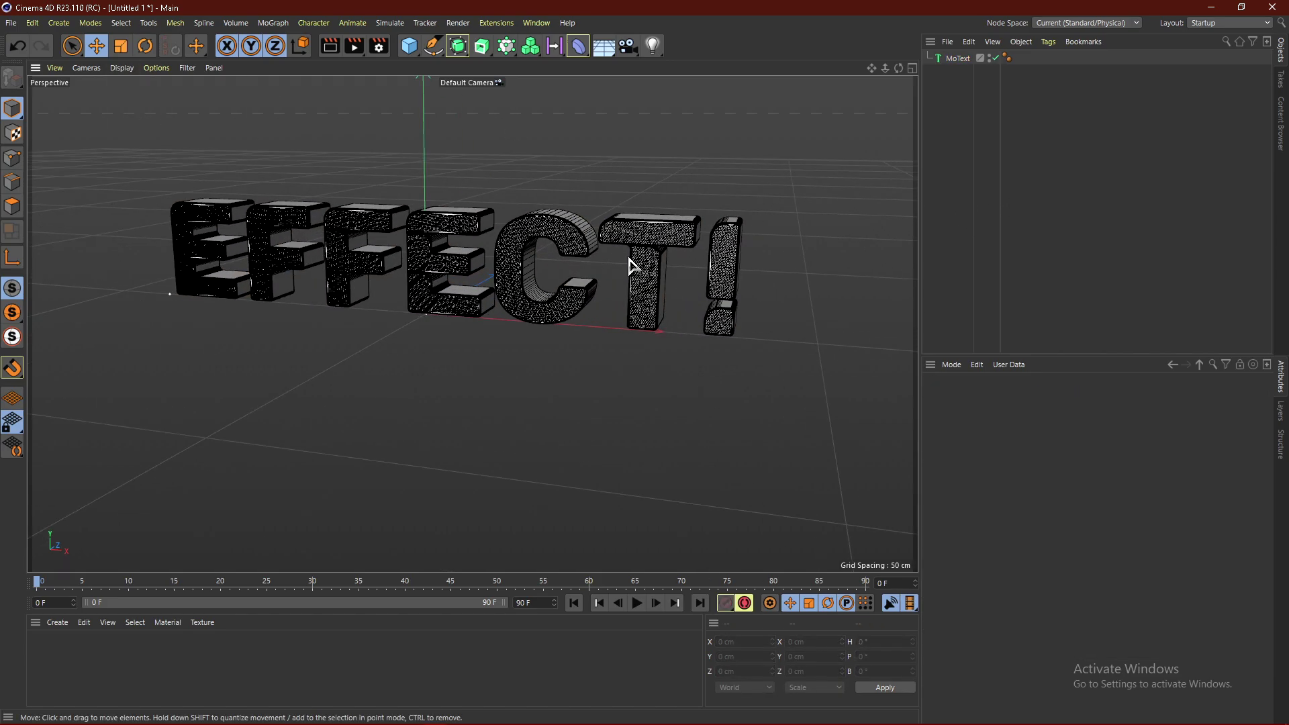
scroll(629, 268, up, 8)
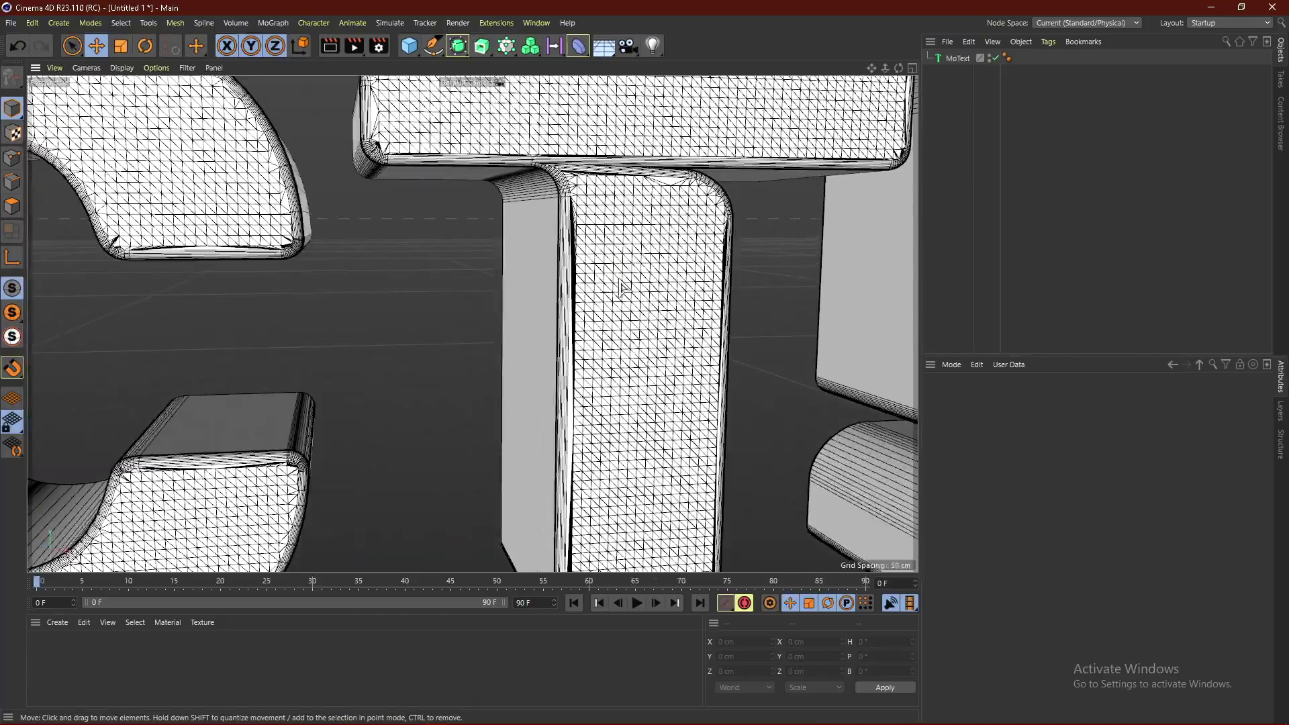
scroll(621, 287, down, 10)
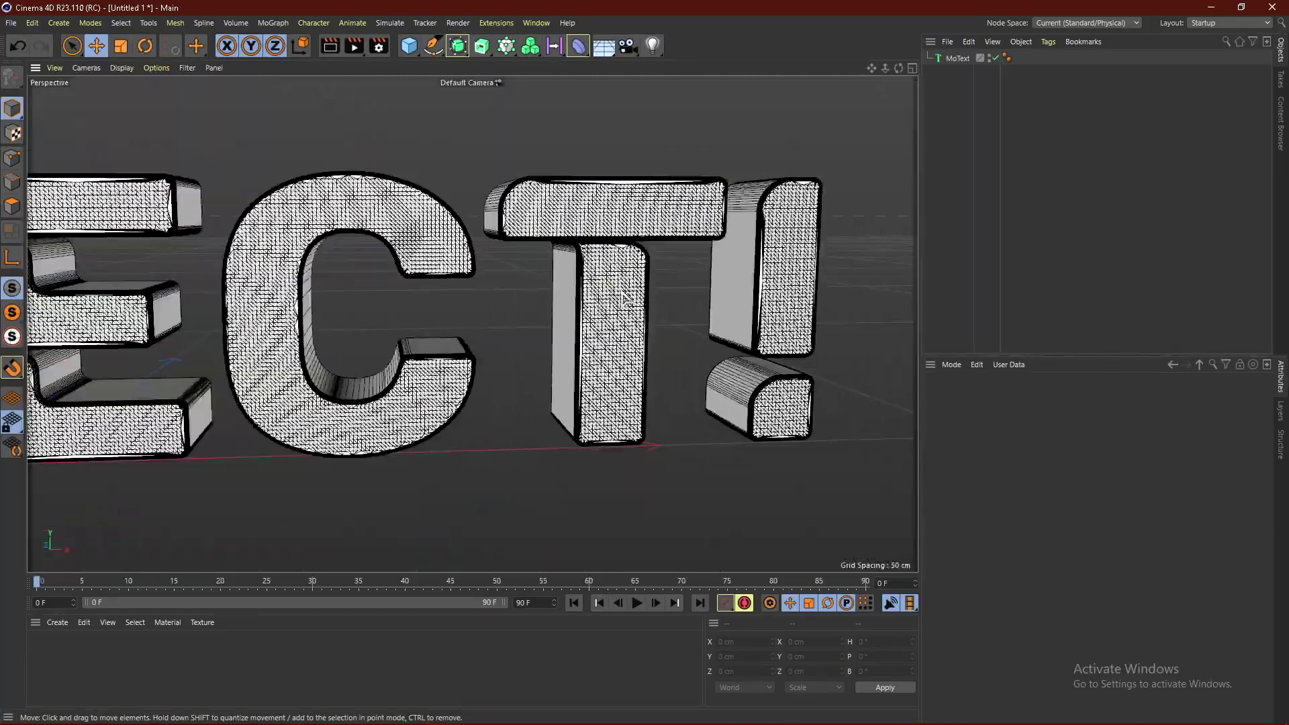
alt+drag(621, 287, 507, 316)
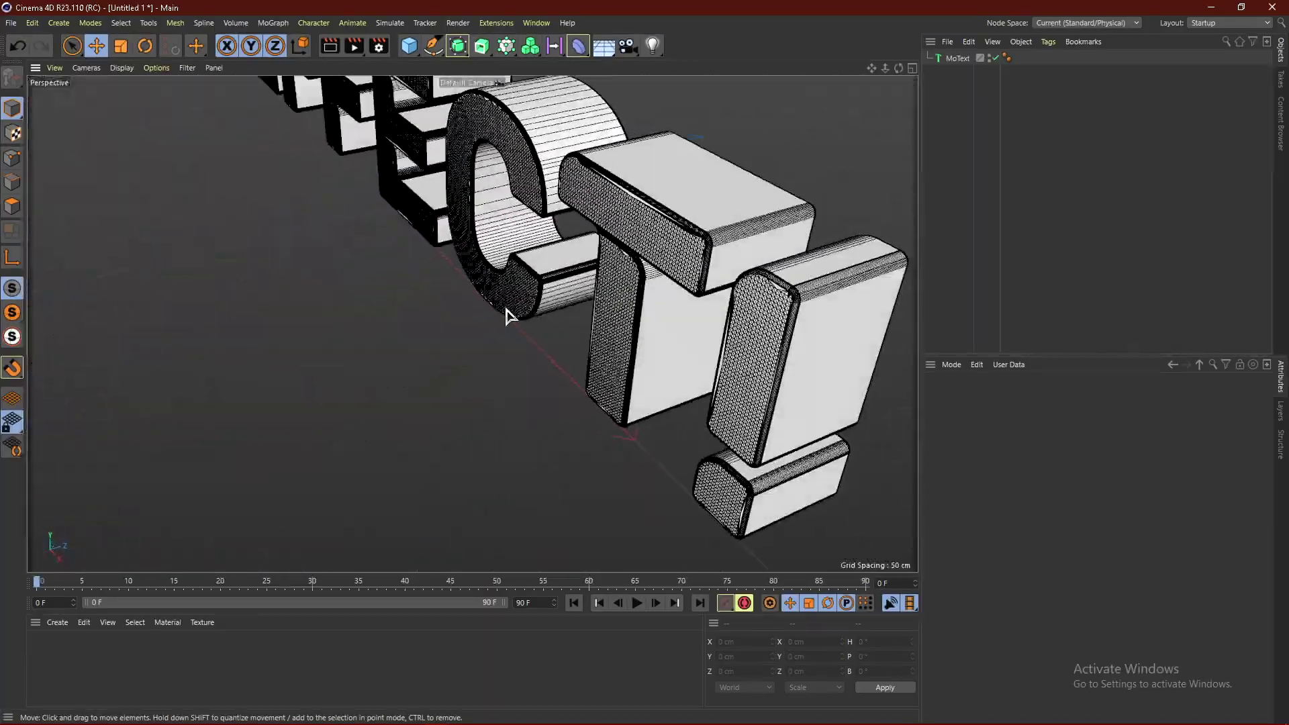
Set the MoText object's subdivision to 40
click(954, 59)
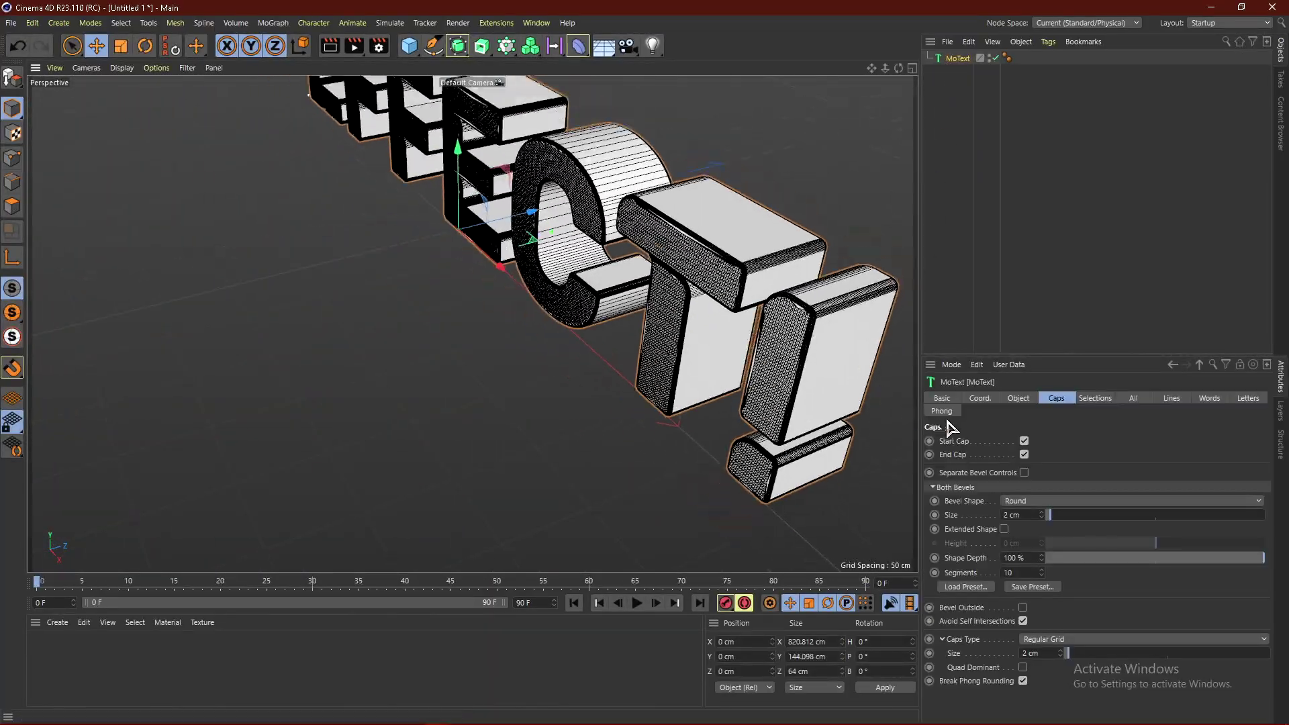
click(1019, 399)
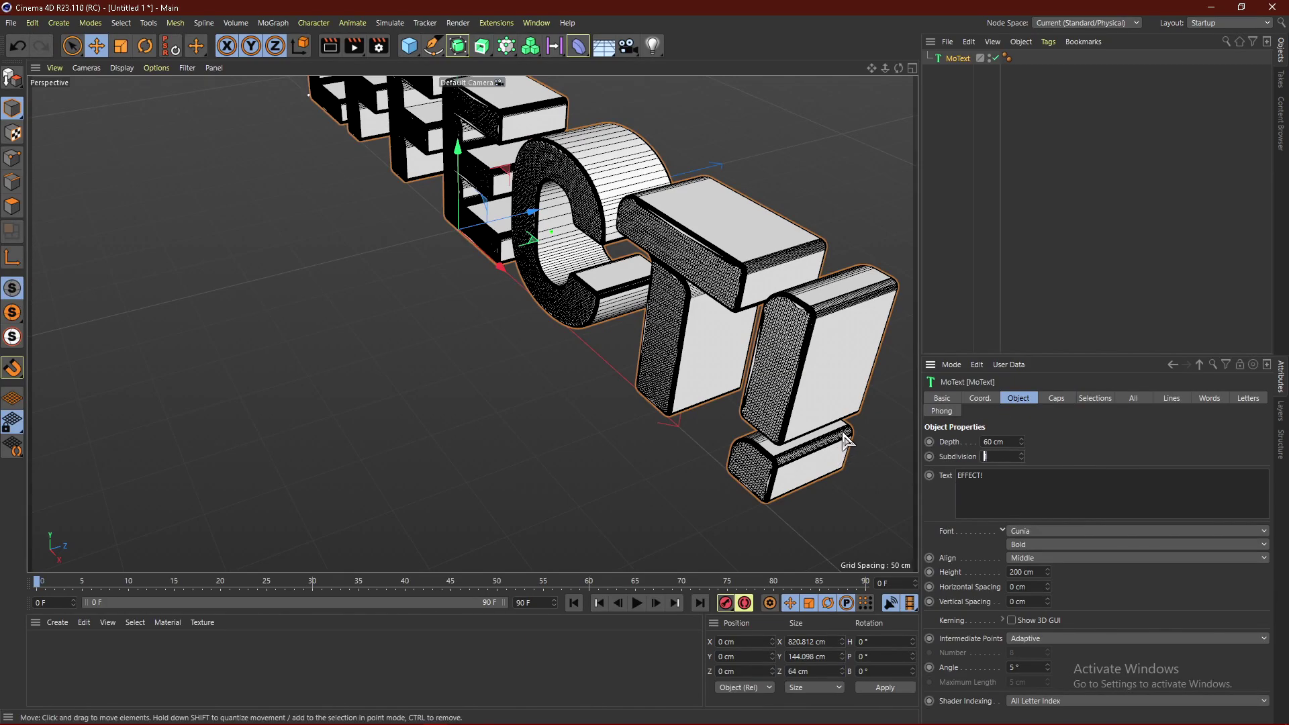
mouse_move(772, 363)
alt+mouse_down()
mouse_move(645, 329)
mouse_move(763, 339)
mouse_move(735, 335)
alt+mouse_up()
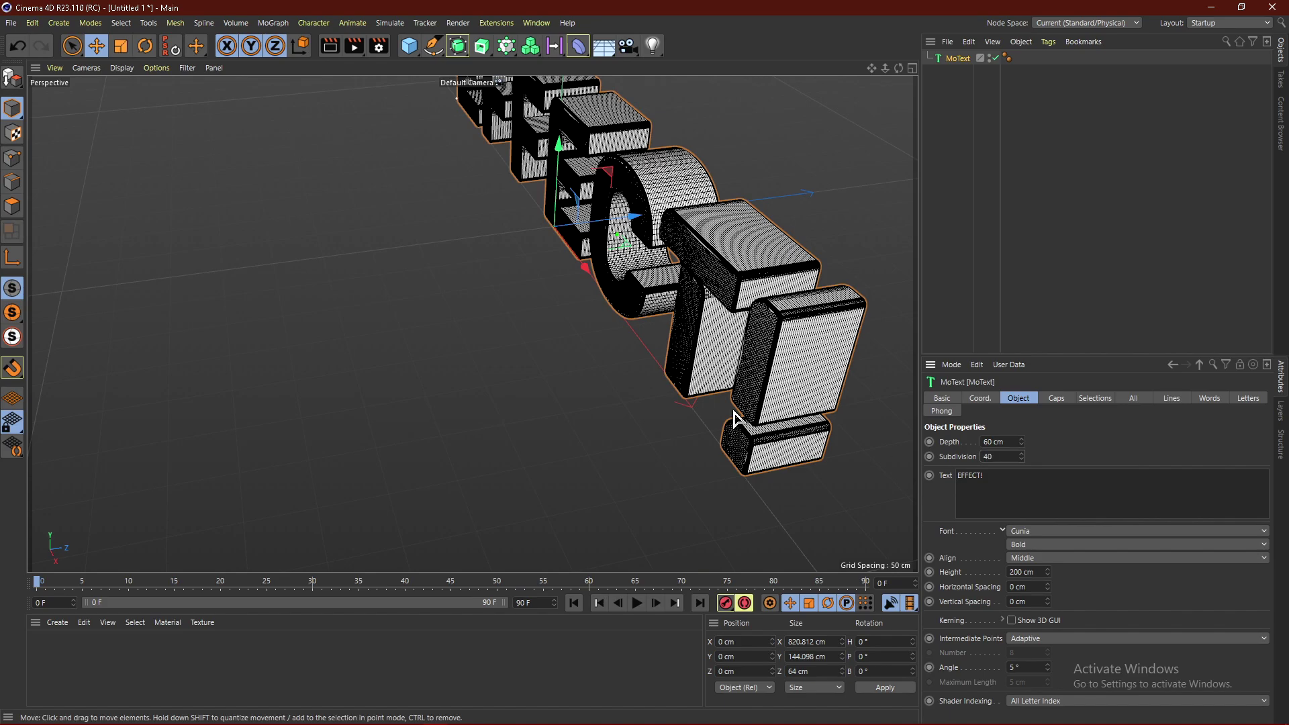
Examine the polygon density on the sides and faces of the subdivided letters from several angles
click(1015, 195)
scroll(734, 362, up, 5)
alt+drag(735, 363, 644, 270)
scroll(682, 282, up, 5)
scroll(644, 270, down, 4)
alt+drag(590, 304, 693, 324)
scroll(630, 287, down, 8)
scroll(721, 285, down, 5)
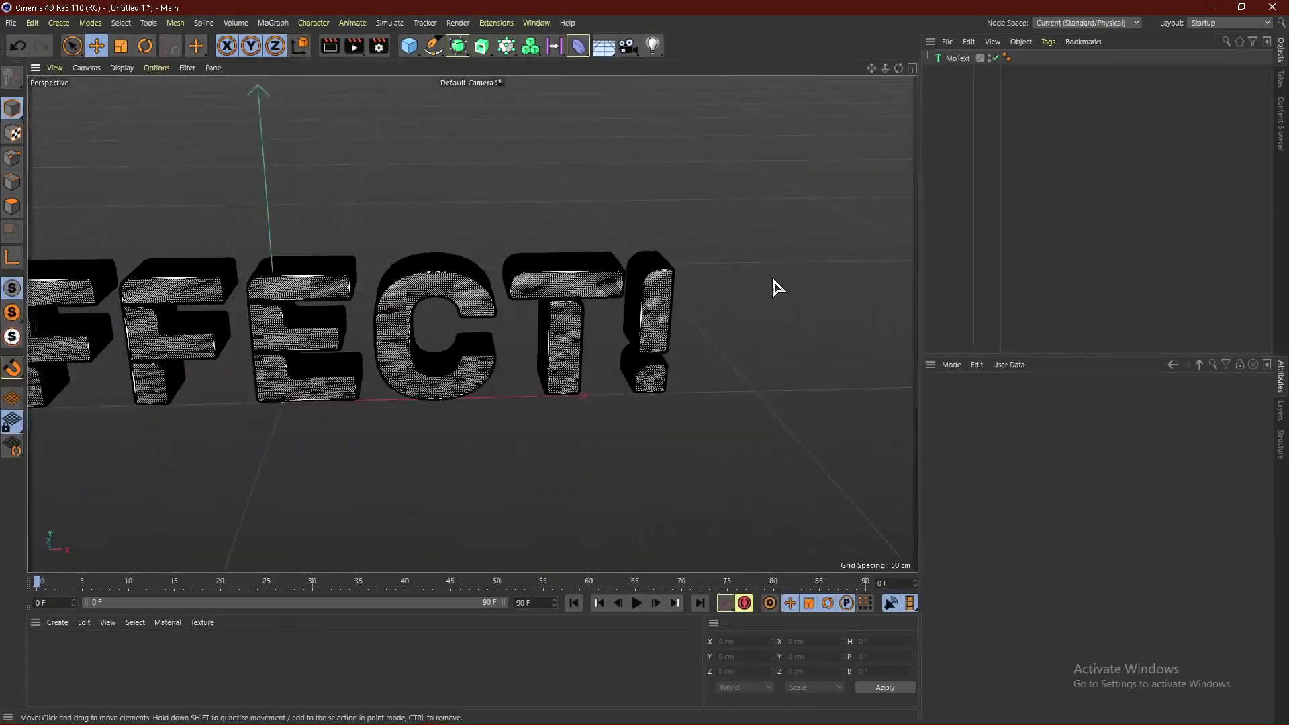
scroll(645, 336, up, 4)
Switch the viewport display to Gouraud Shading without lines
key(n)
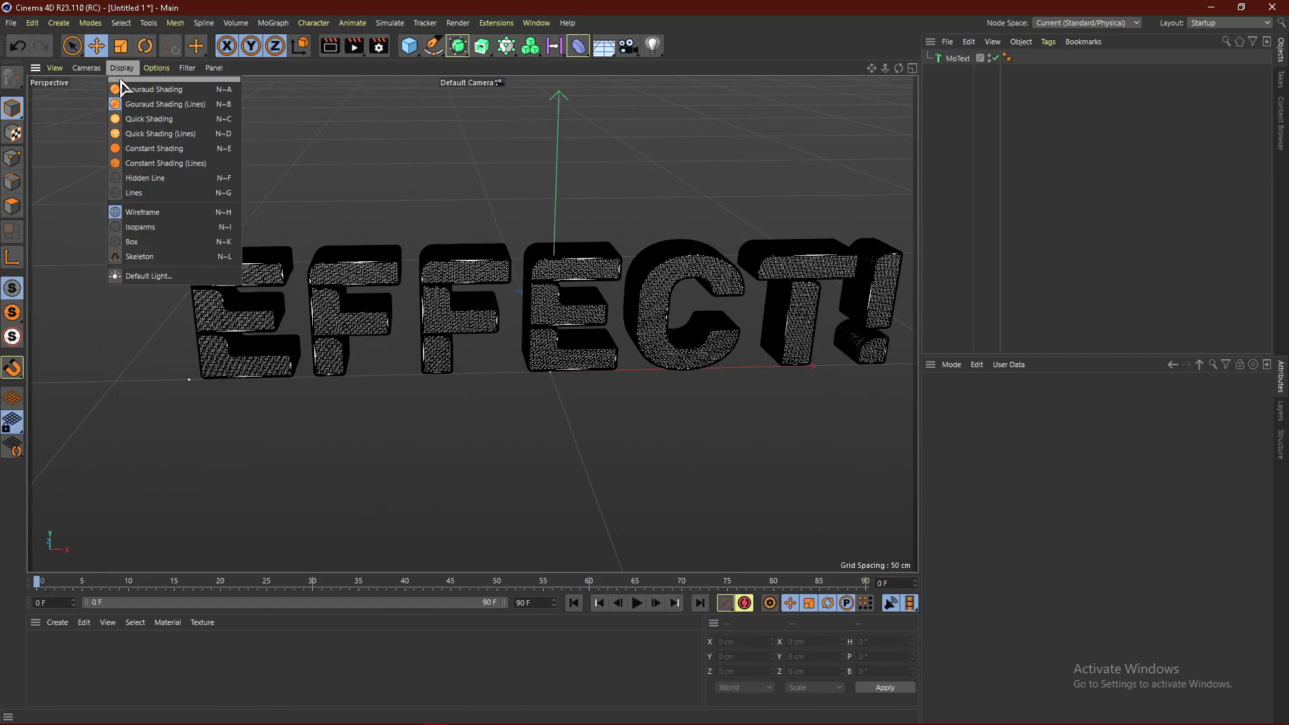
click(124, 87)
scroll(646, 335, up, 2)
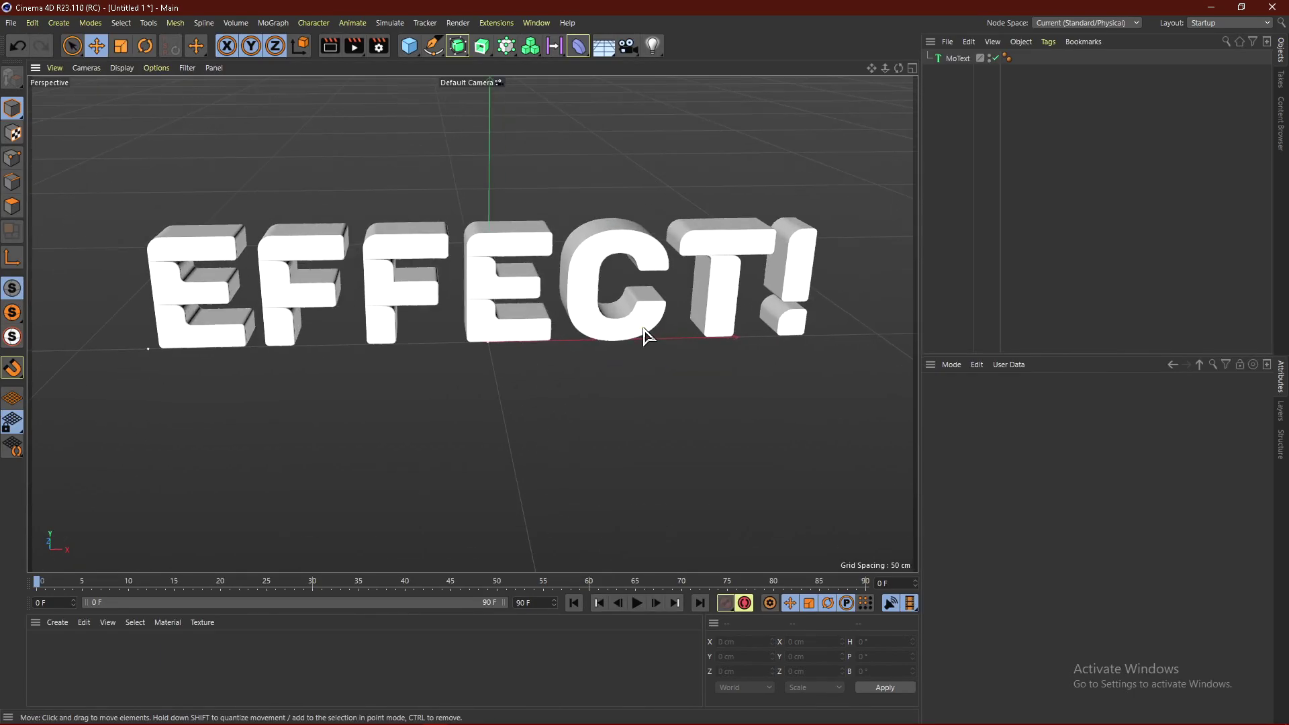
Add a Volume Builder and make the MoText object its child
click(531, 47)
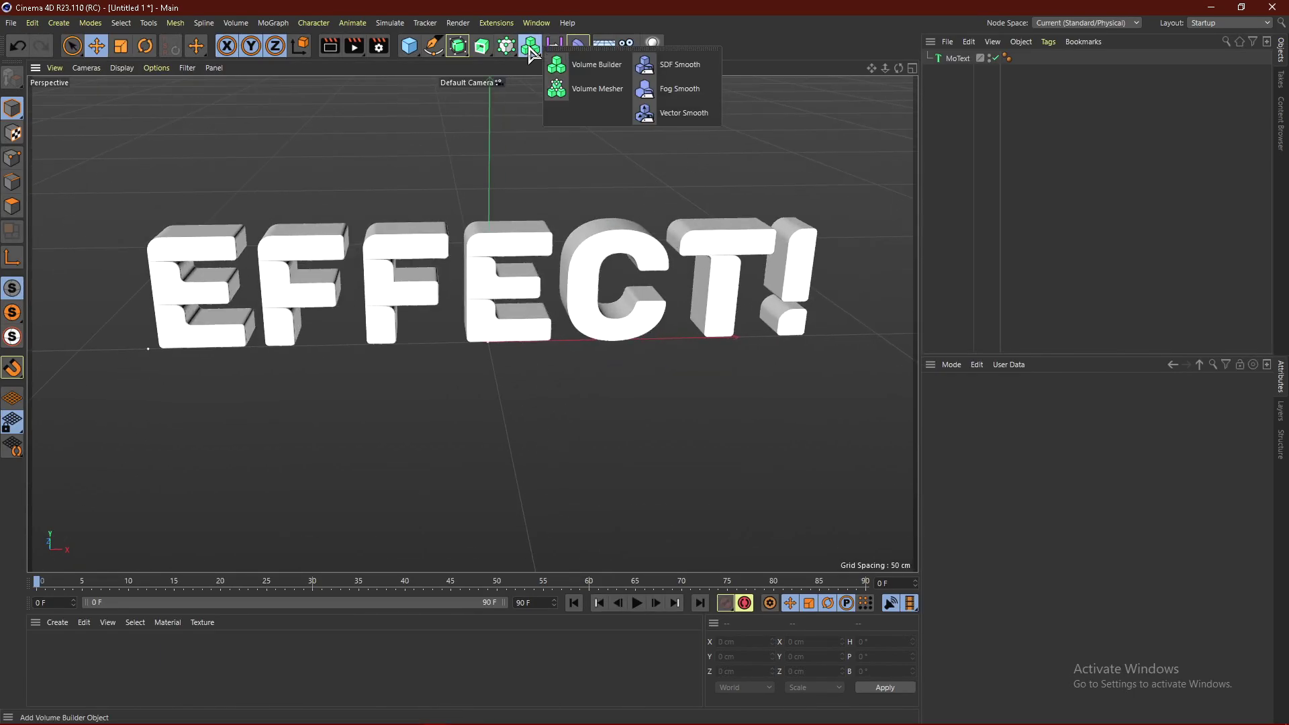
click(590, 64)
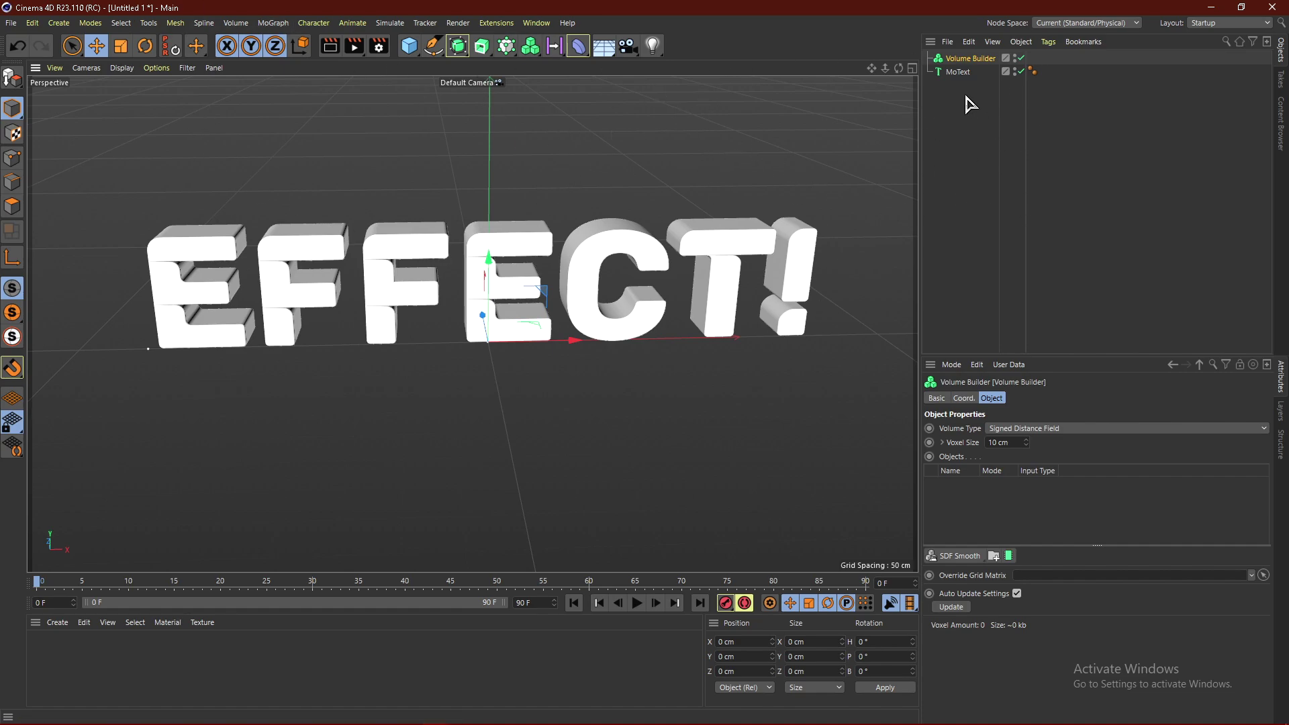
drag(959, 72, 967, 62)
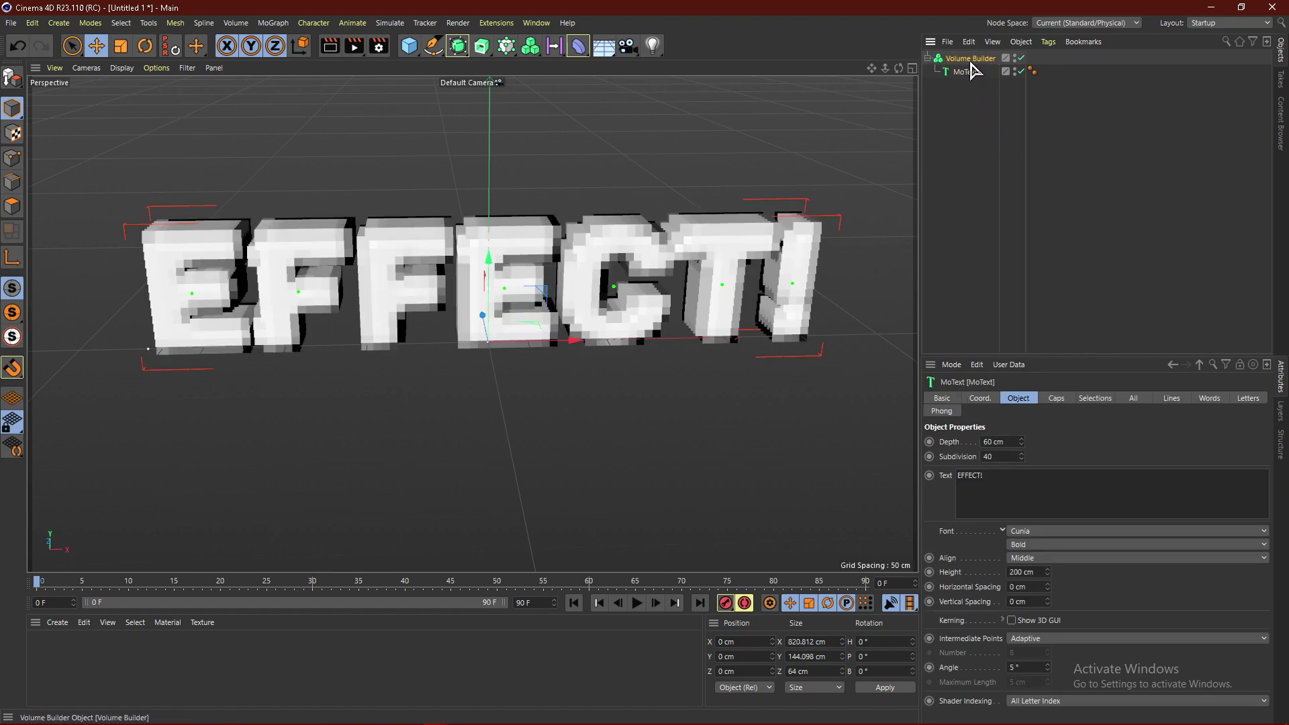
Set the Volume Builder's voxel size to 3 cm
click(1017, 446)
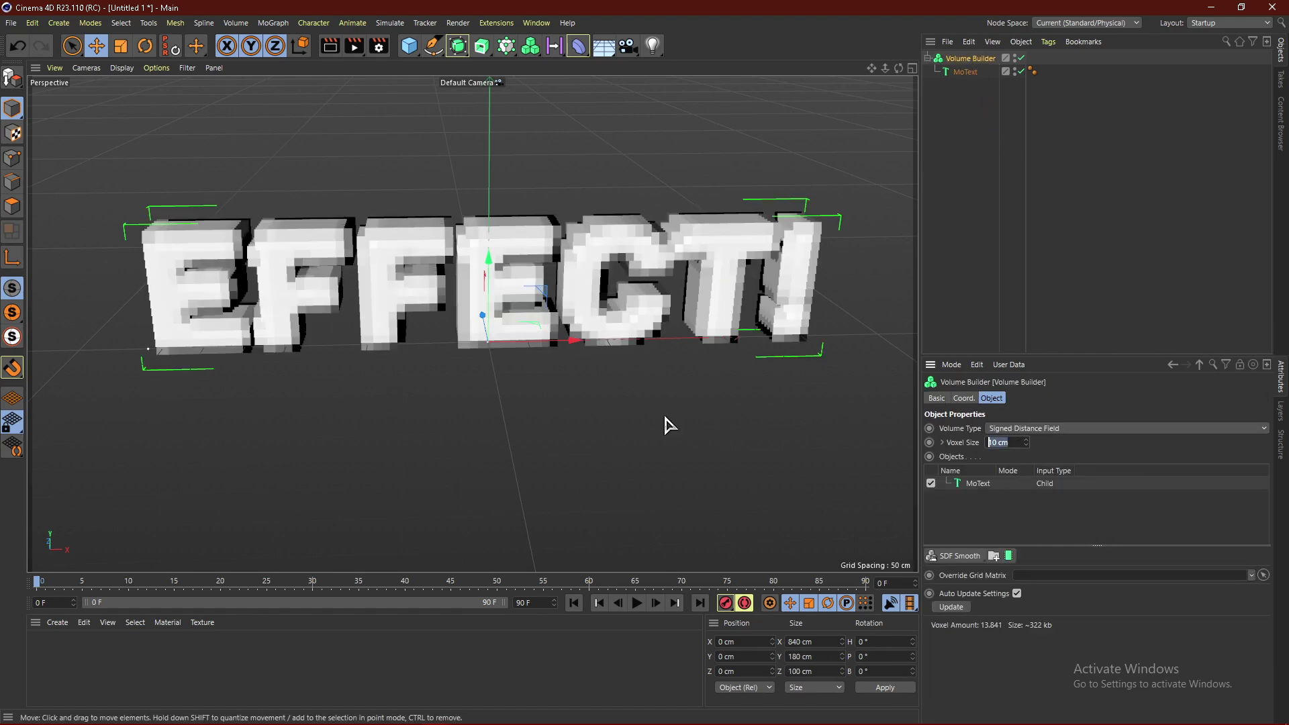
text(3)
key(Return)
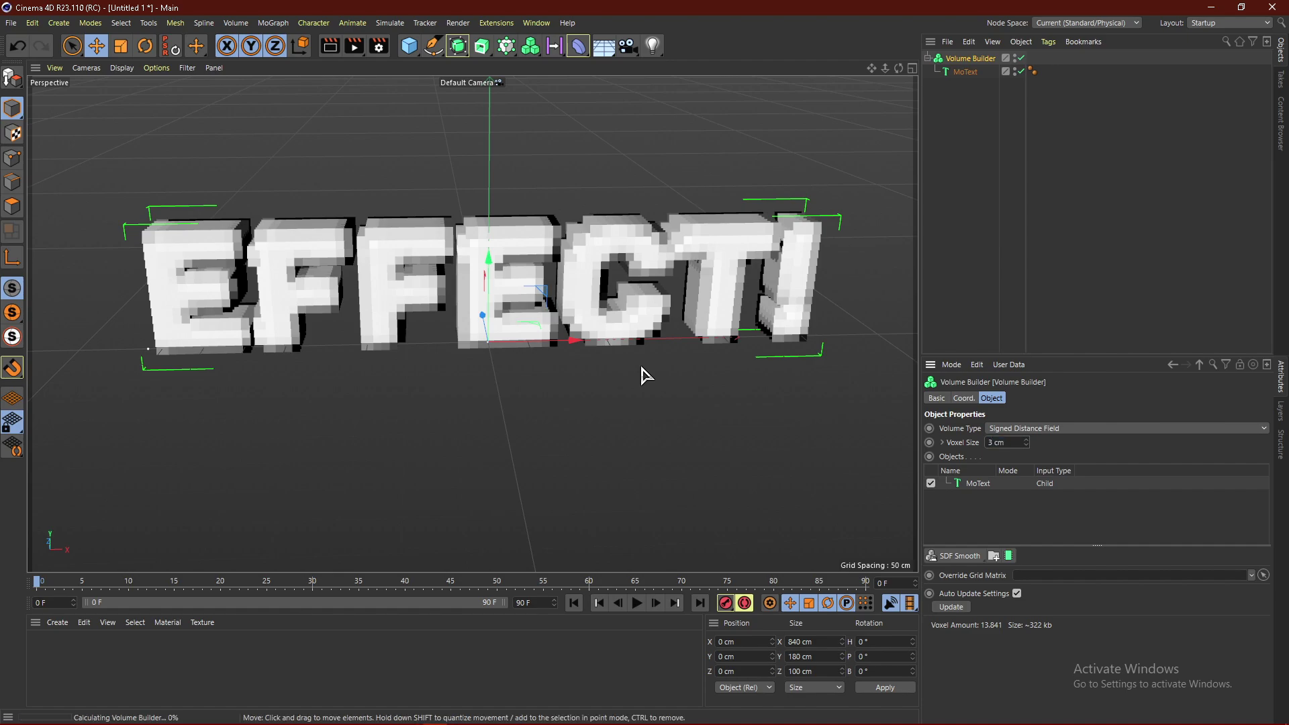
Set the Volume Builder's voxel size to 2 cm and add an SDF Smooth filter above MoText
drag(913, 439, 615, 410)
text(2)
key(Return)
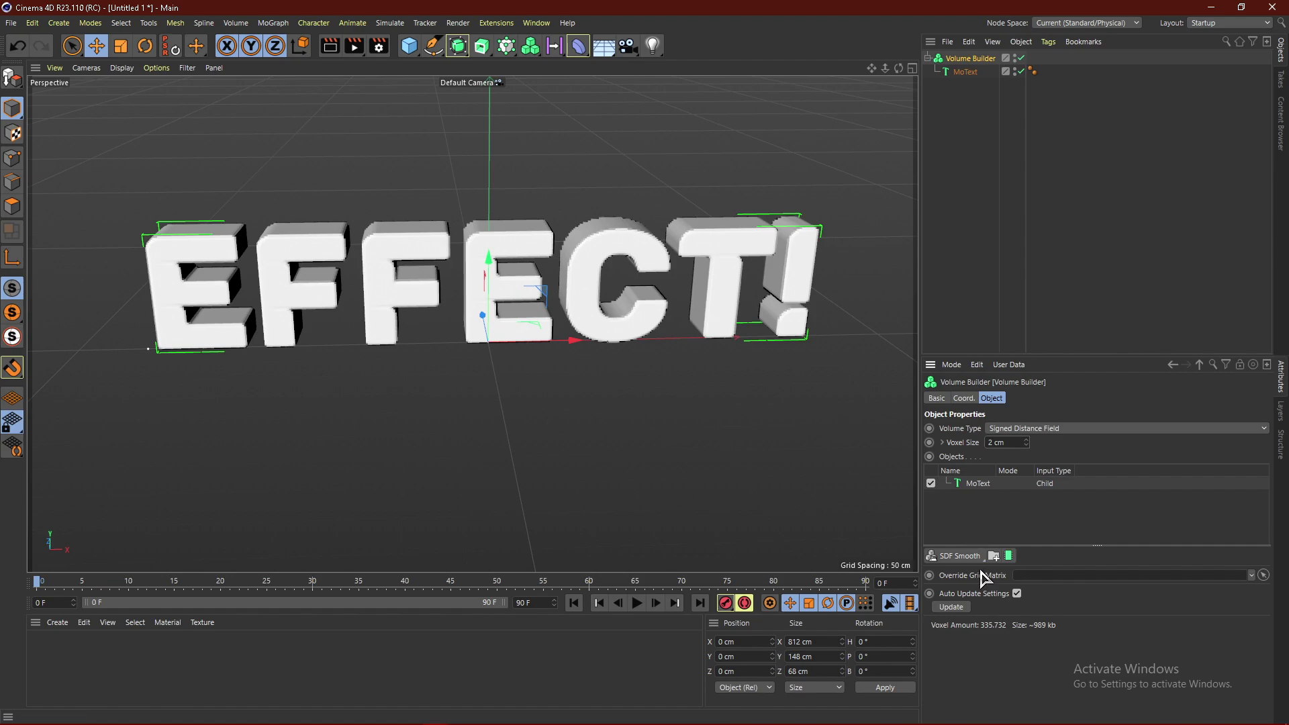
click(960, 556)
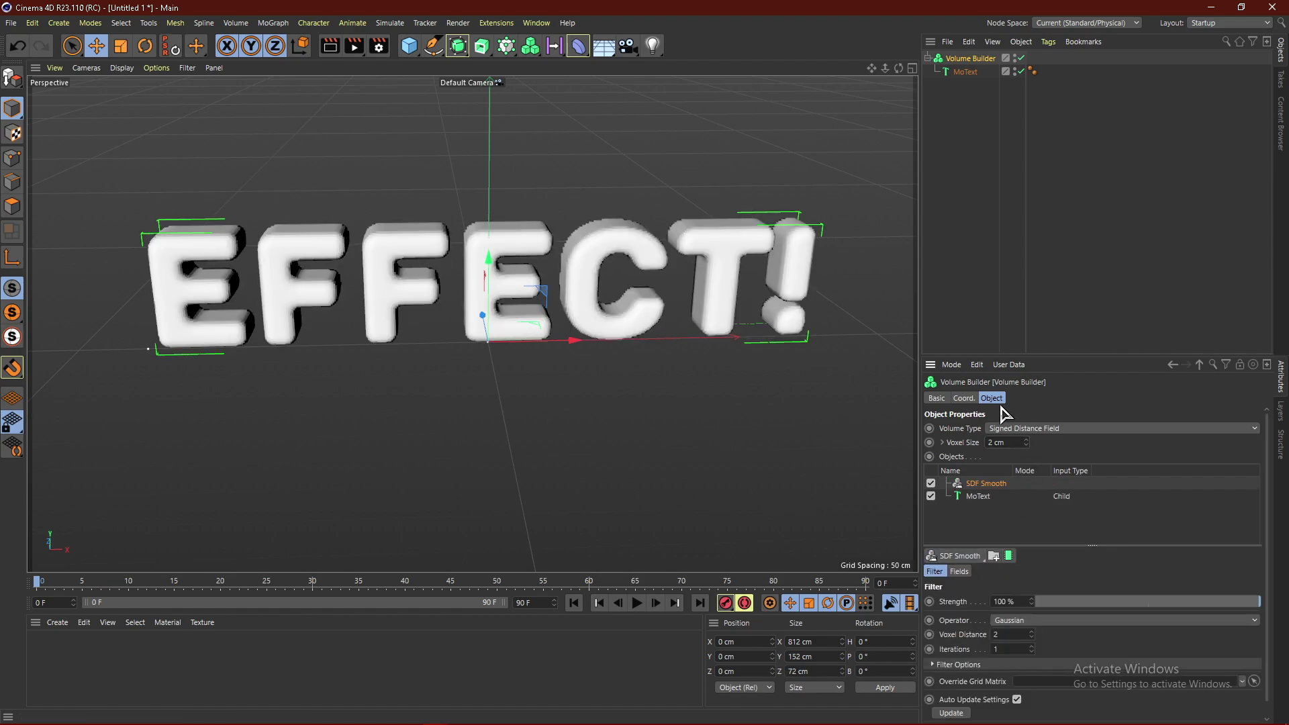
Add a Volume Mesher and make the Volume Builder its child
click(530, 45)
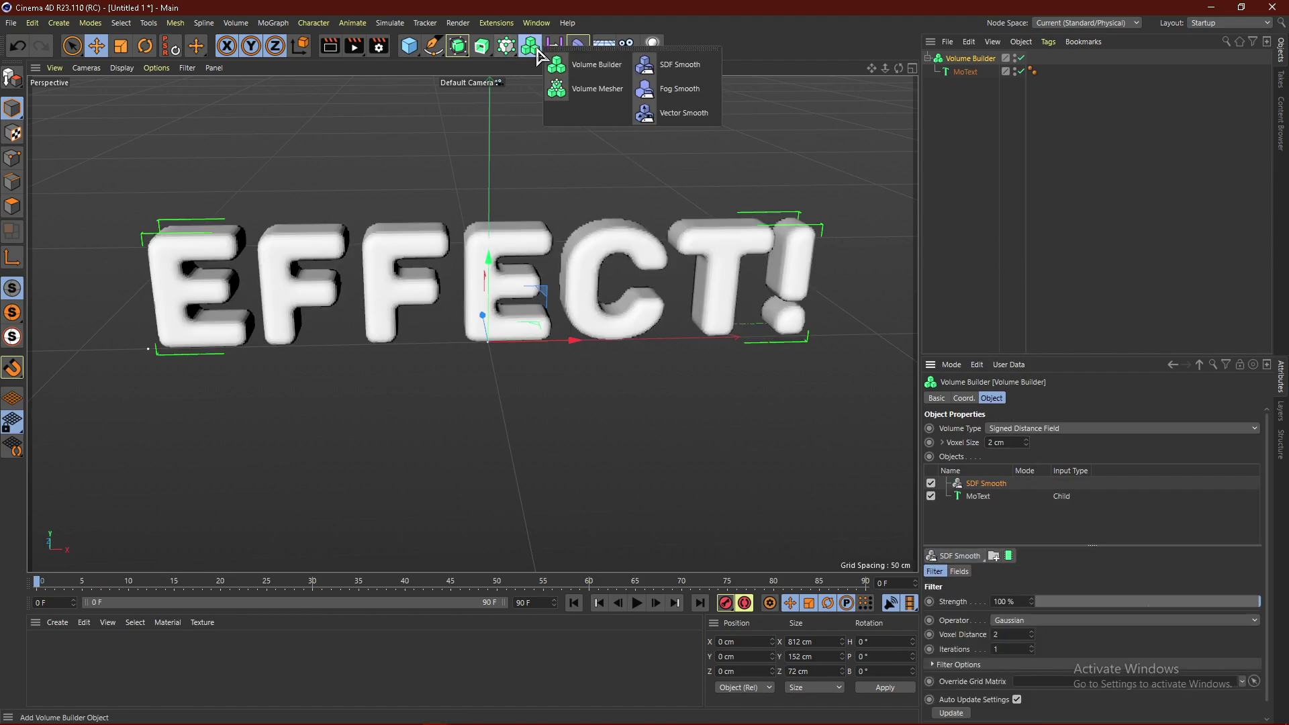
click(590, 89)
drag(967, 72, 965, 59)
click(1010, 159)
Examine the smoothed surfaces and rounded edges of the meshed letters up close
scroll(409, 227, down, 2)
scroll(674, 301, up, 6)
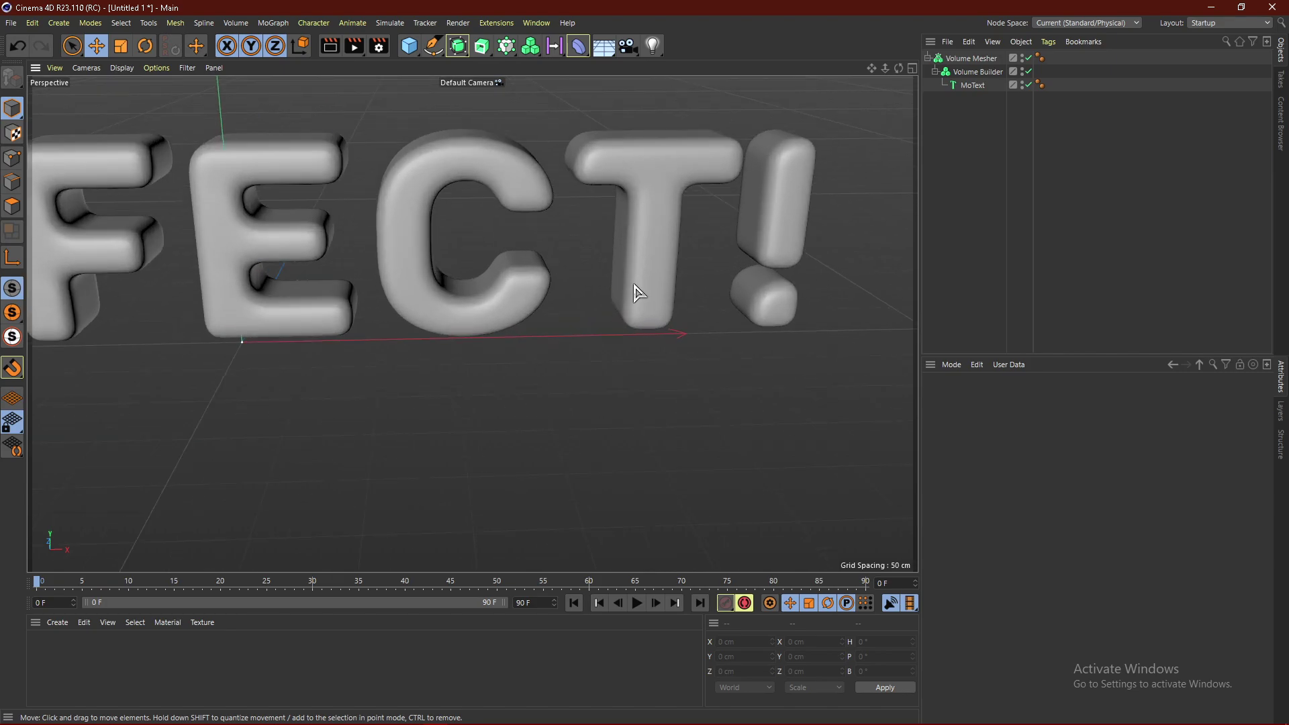
alt+drag(730, 279, 645, 260)
scroll(764, 229, up, 5)
mouse_move(764, 229)
alt+mouse_down()
mouse_move(633, 247)
mouse_move(785, 240)
alt+mouse_up()
scroll(732, 395, down, 6)
scroll(667, 226, up, 8)
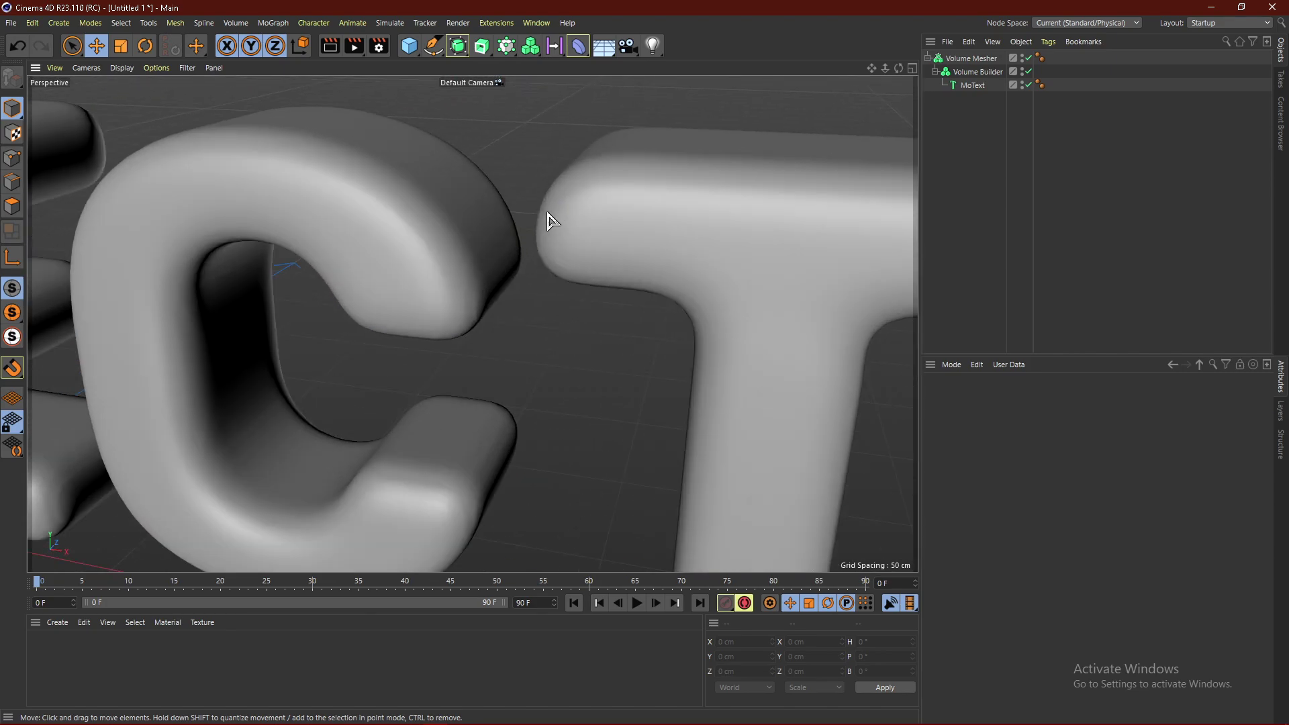
scroll(549, 219, down, 4)
Try adding a Subdivision Surface with the Volume Mesher nested inside it
click(479, 49)
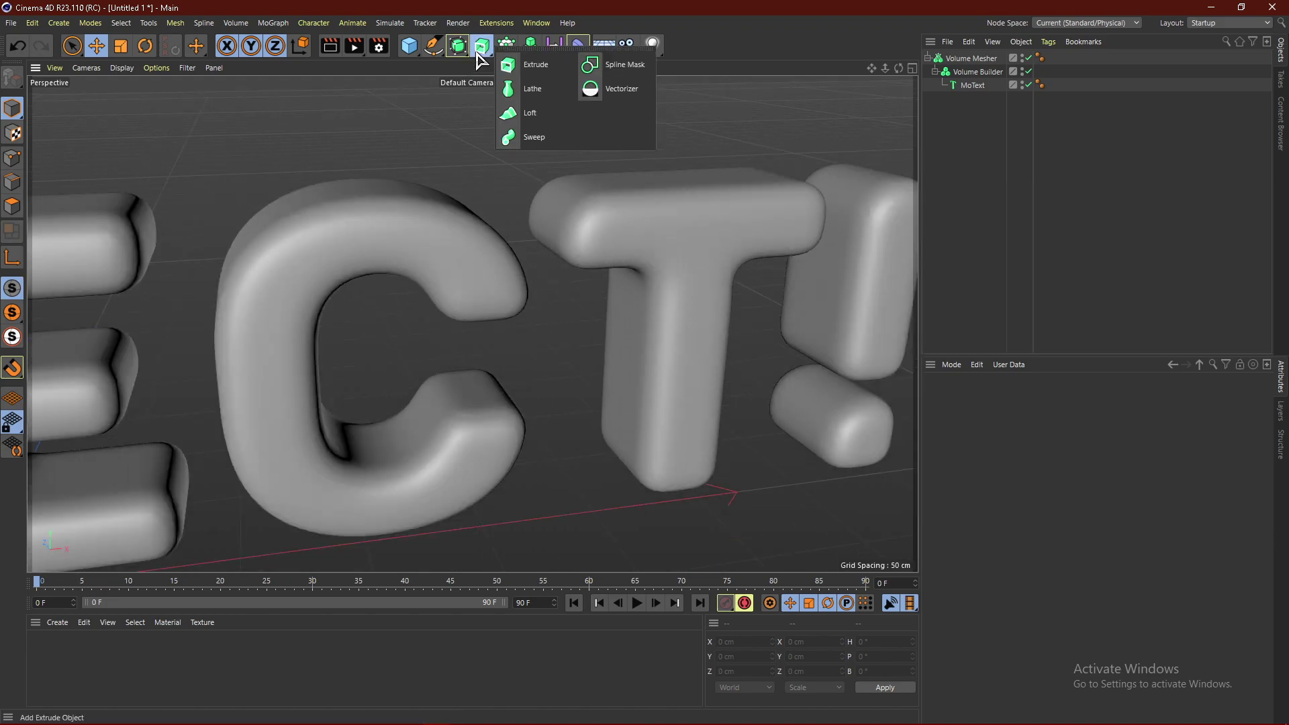
click(458, 46)
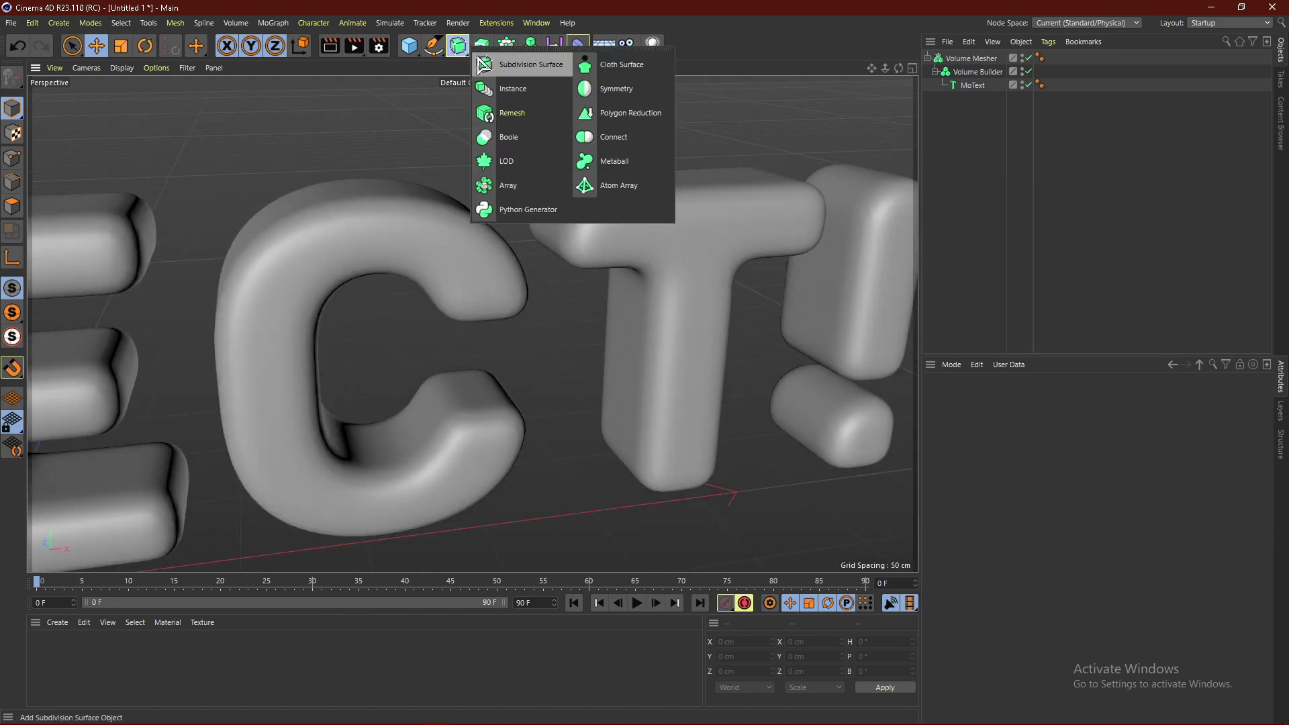
click(517, 65)
drag(975, 72, 992, 58)
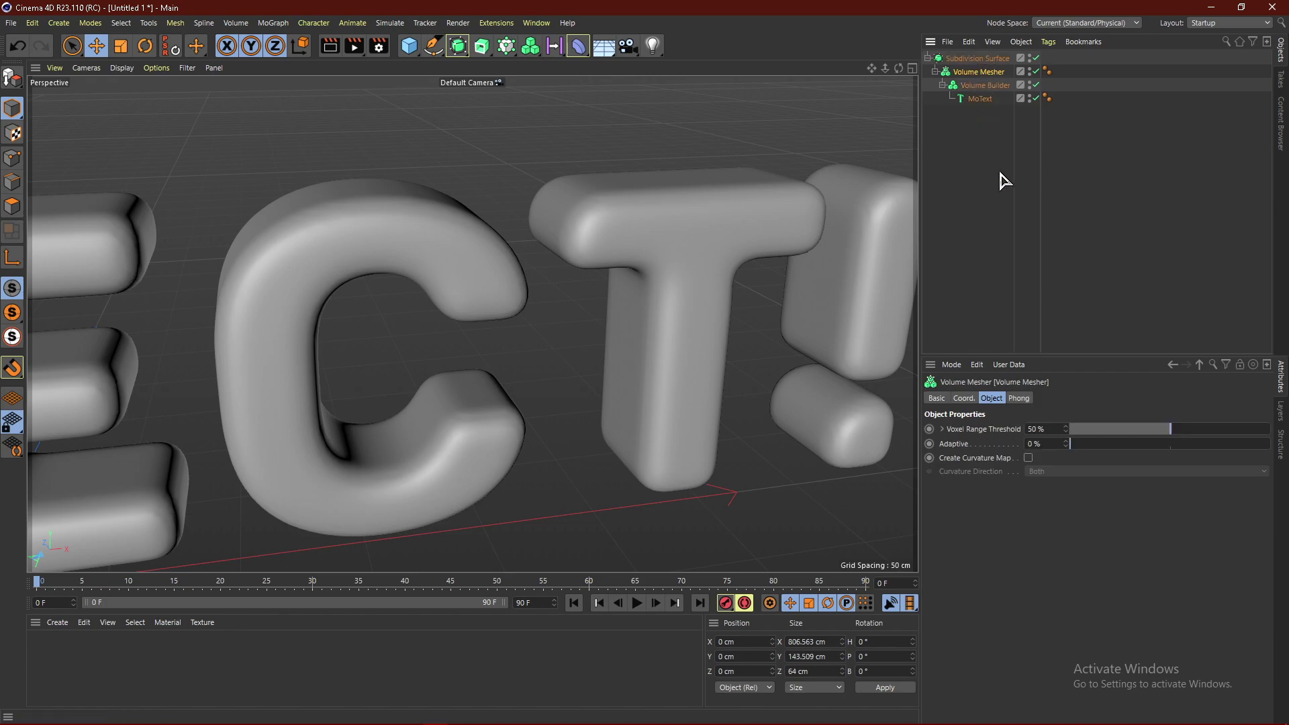
Remove the Subdivision Surface so that the Volume Mesher is the top-level object again
click(1001, 178)
key(ctrl+z)
key(ctrl+z)
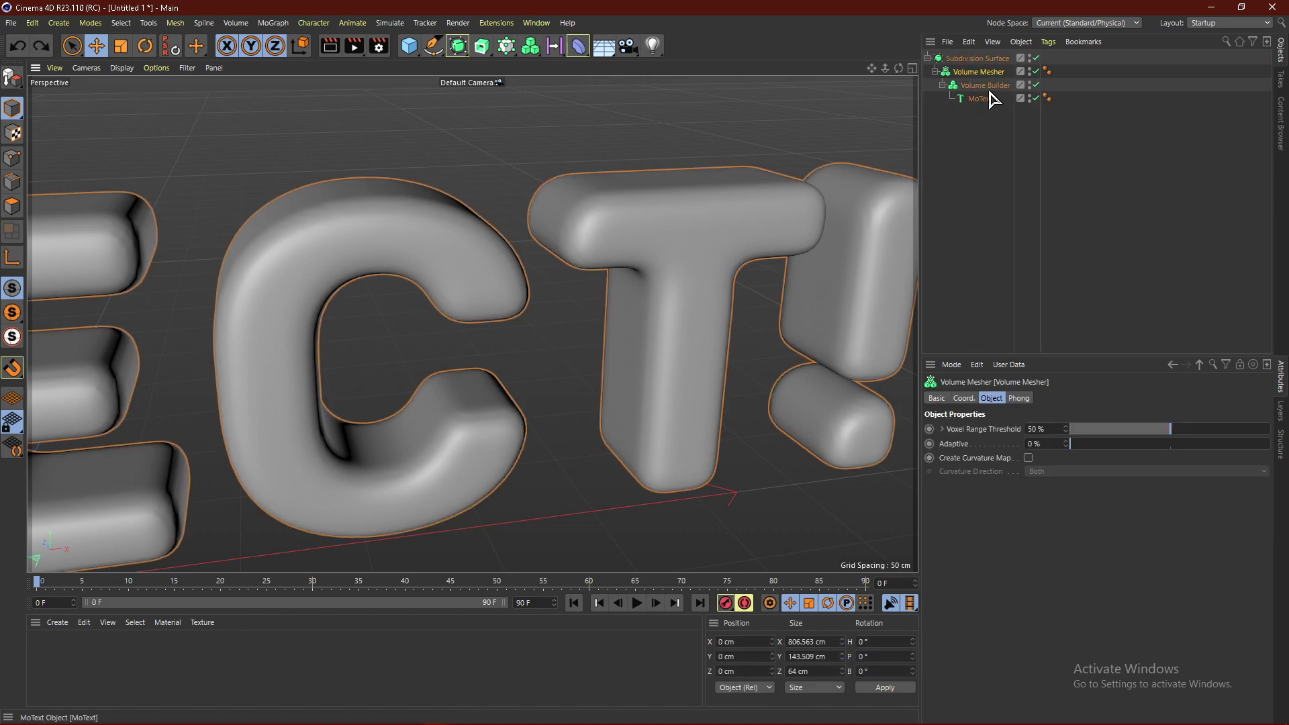
key(Delete)
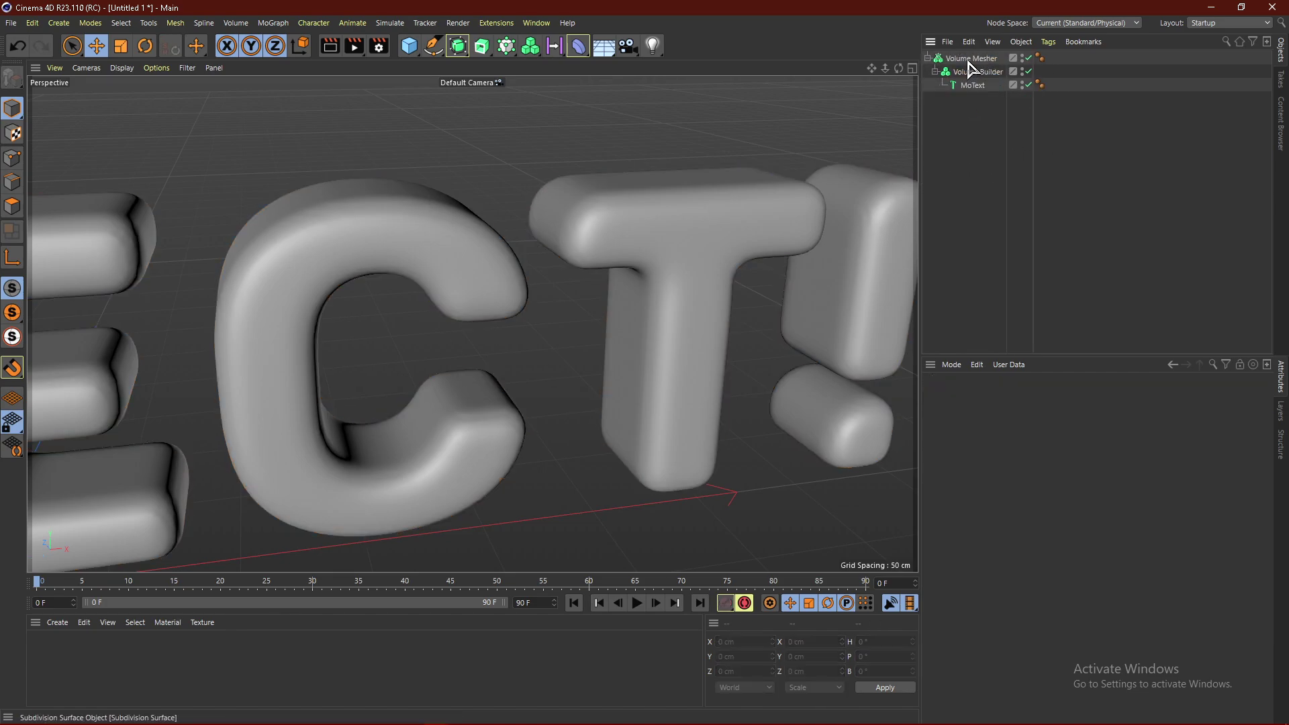
Compare the text with SDF Smooth off and on, and set the filter's strength to 48%
click(973, 59)
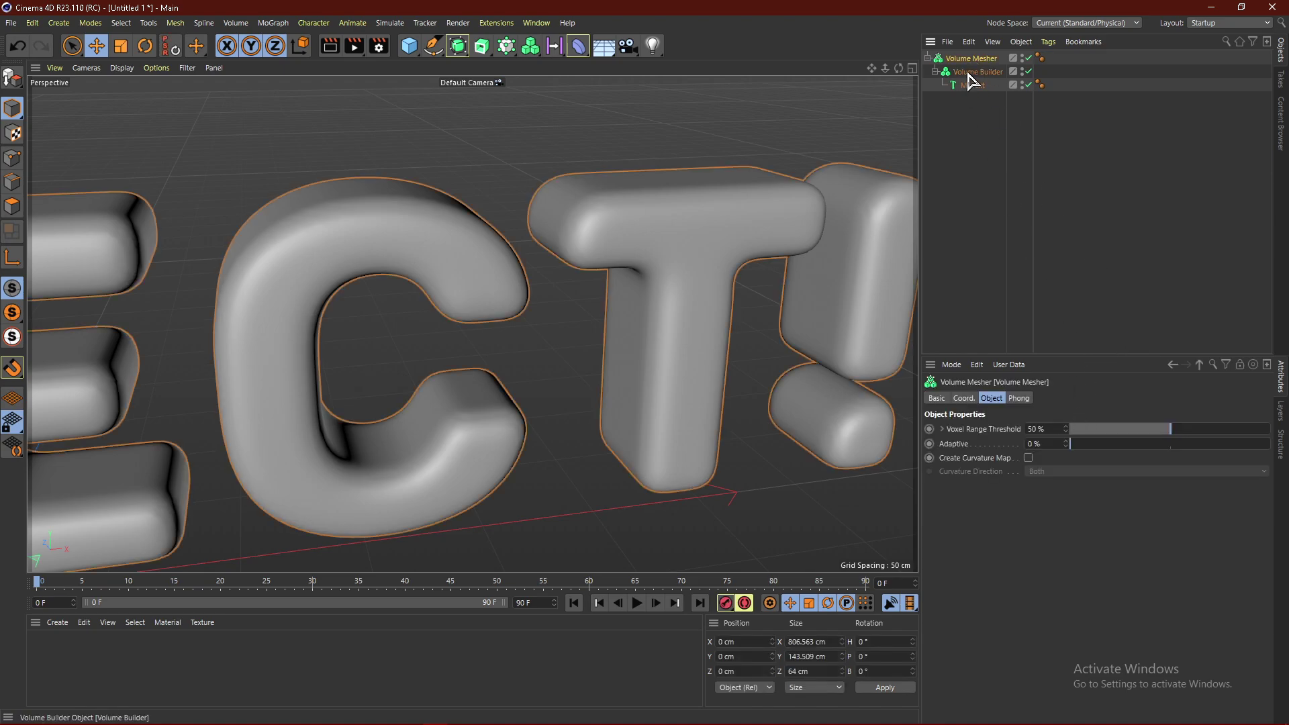
click(967, 72)
click(930, 484)
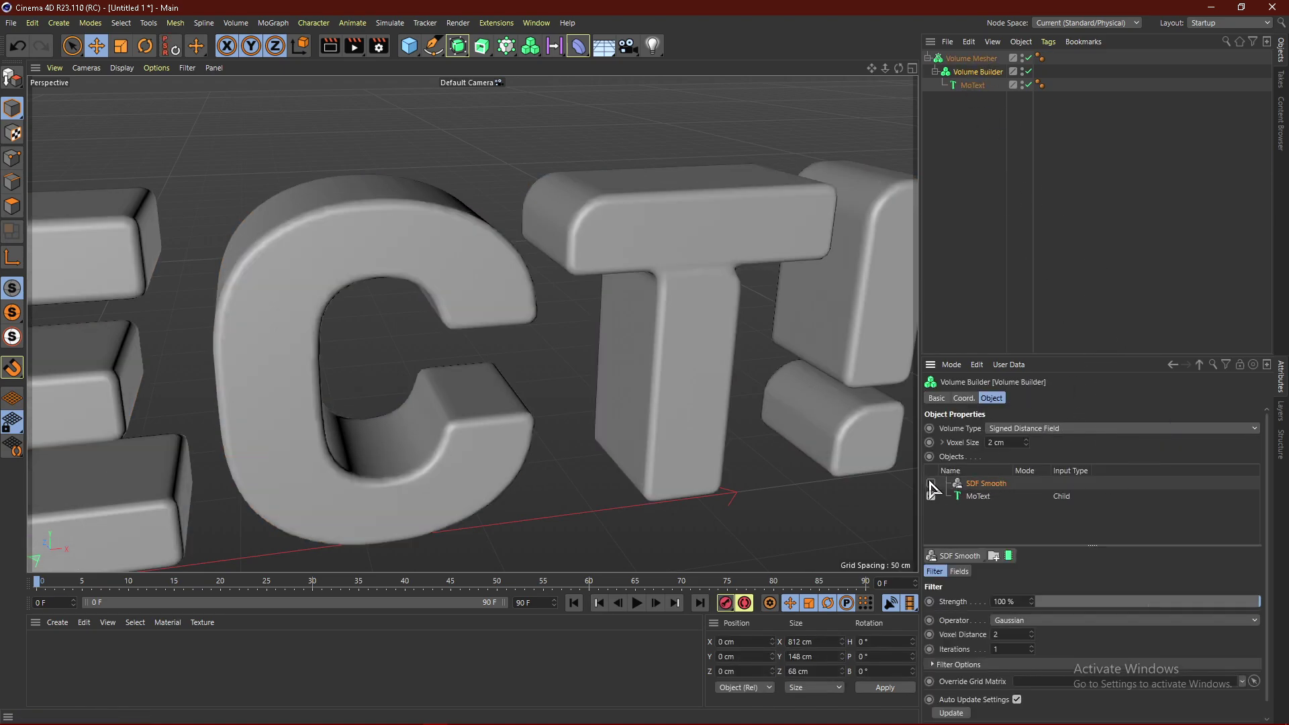
click(931, 484)
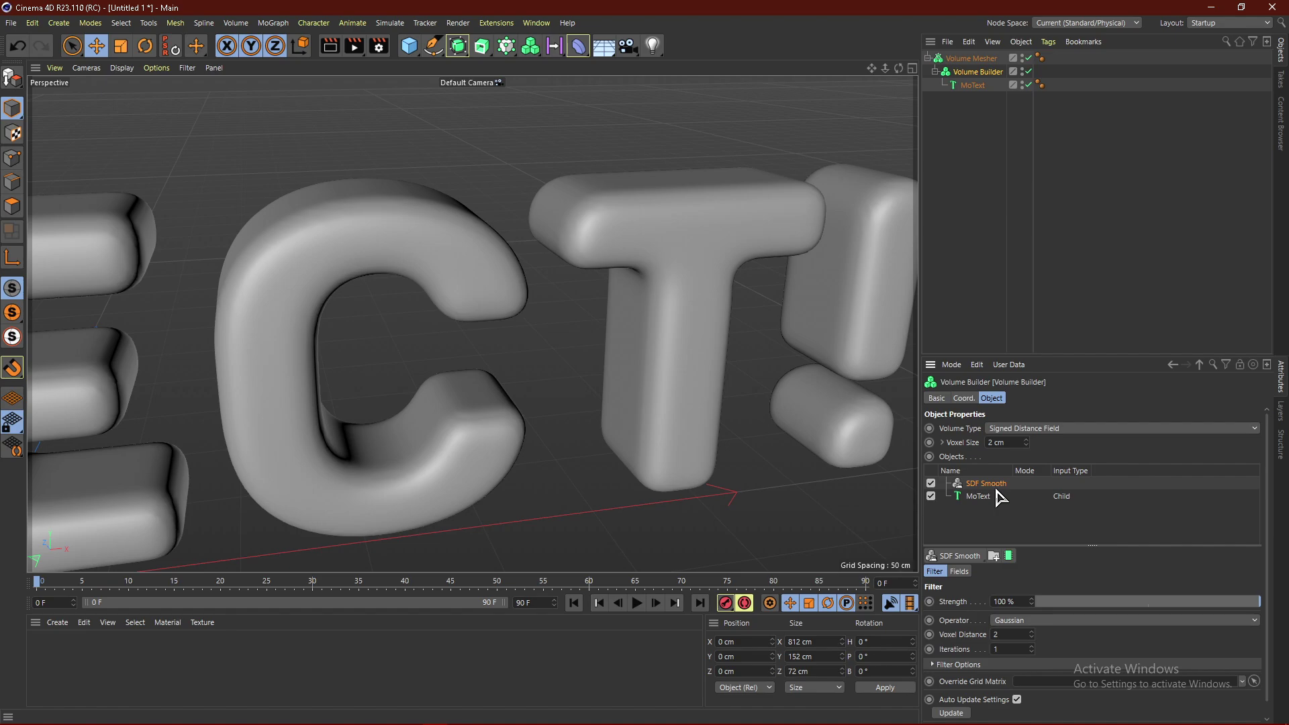
drag(1213, 604, 1144, 608)
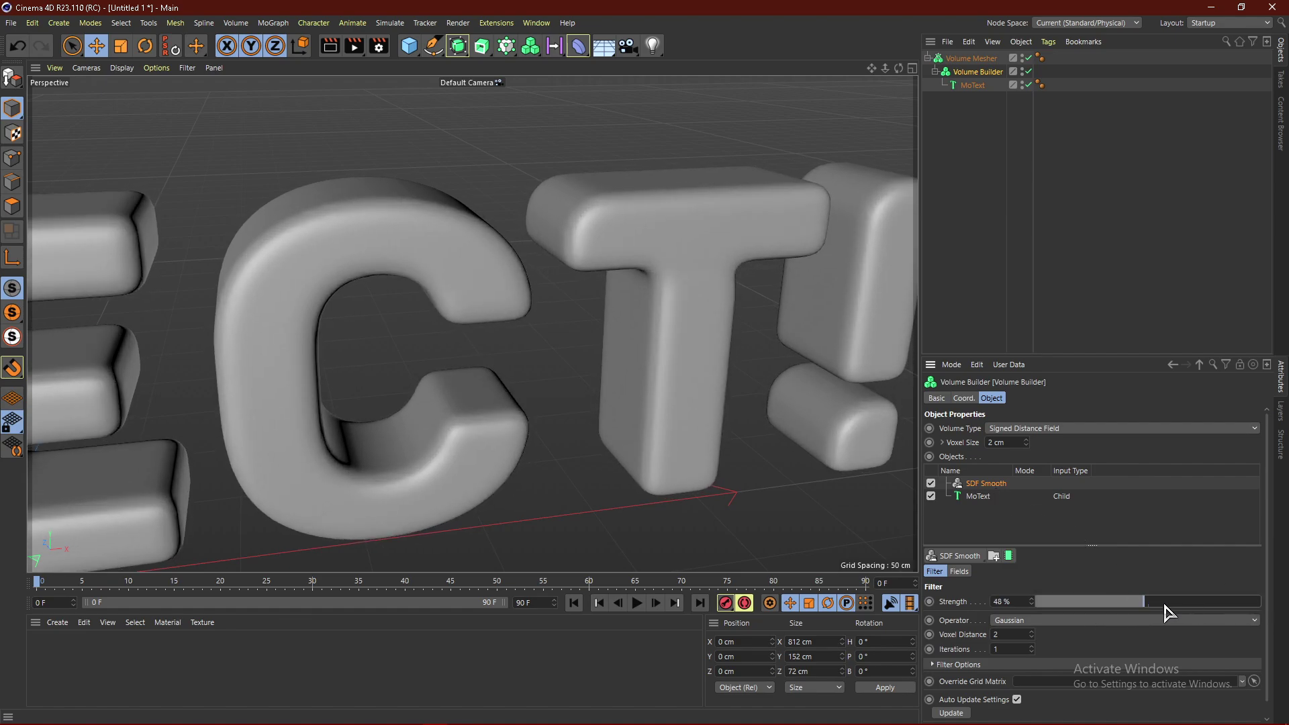
click(1056, 288)
Tighten the MoText letters by setting the horizontal spacing to -10 cm
scroll(661, 299, down, 5)
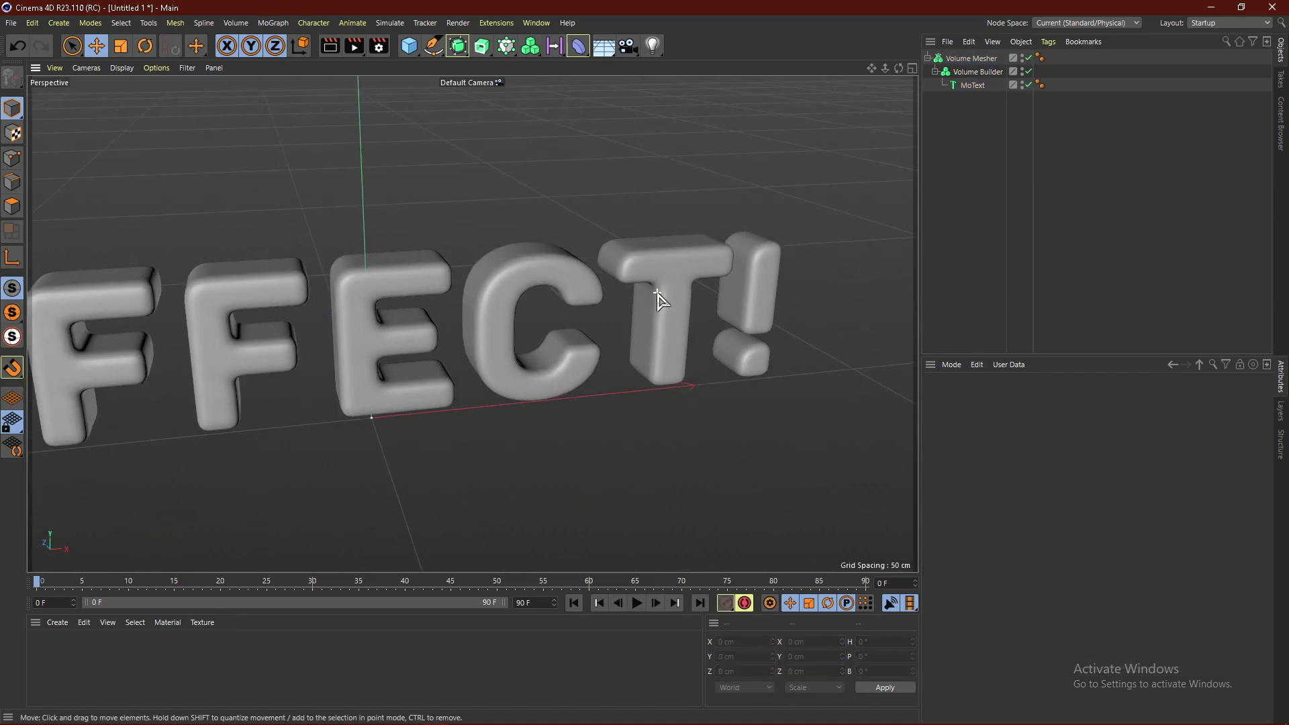
scroll(658, 294, down, 5)
scroll(455, 334, up, 5)
alt+drag(414, 380, 484, 356)
alt+drag(550, 310, 495, 296)
scroll(503, 272, down, 6)
alt+drag(560, 335, 647, 316)
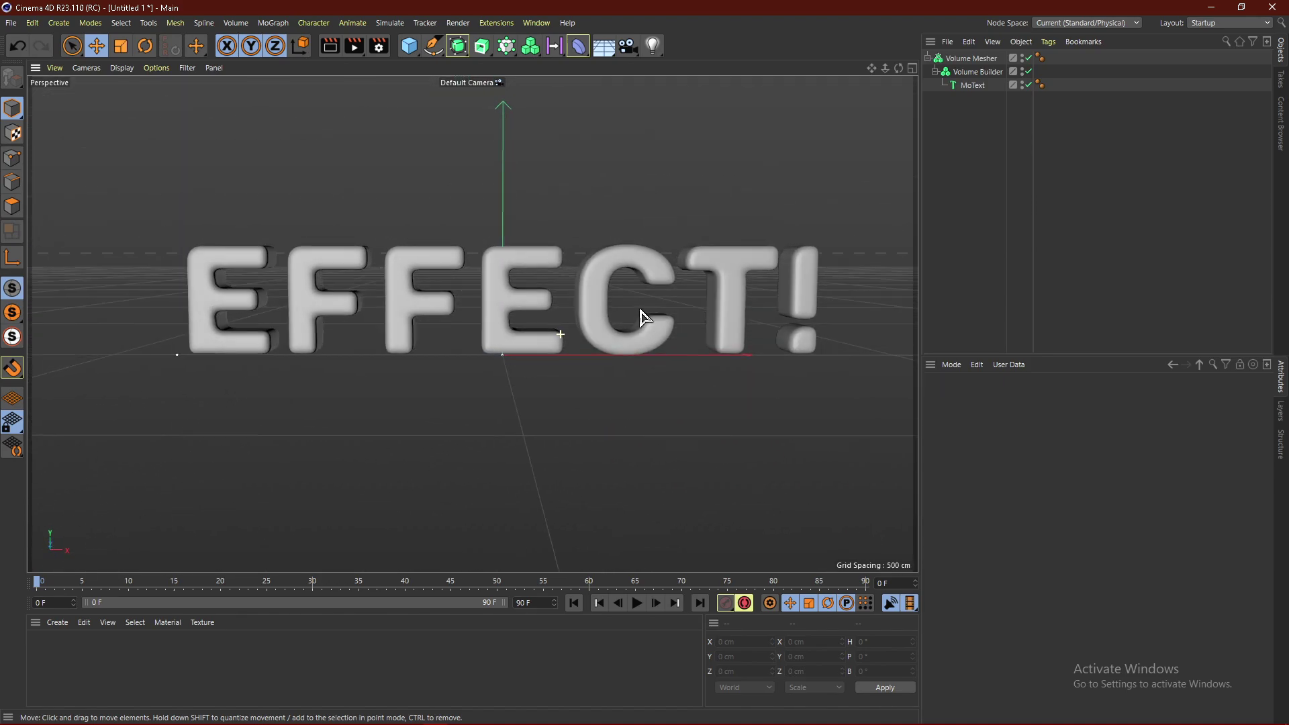
click(971, 86)
click(1037, 585)
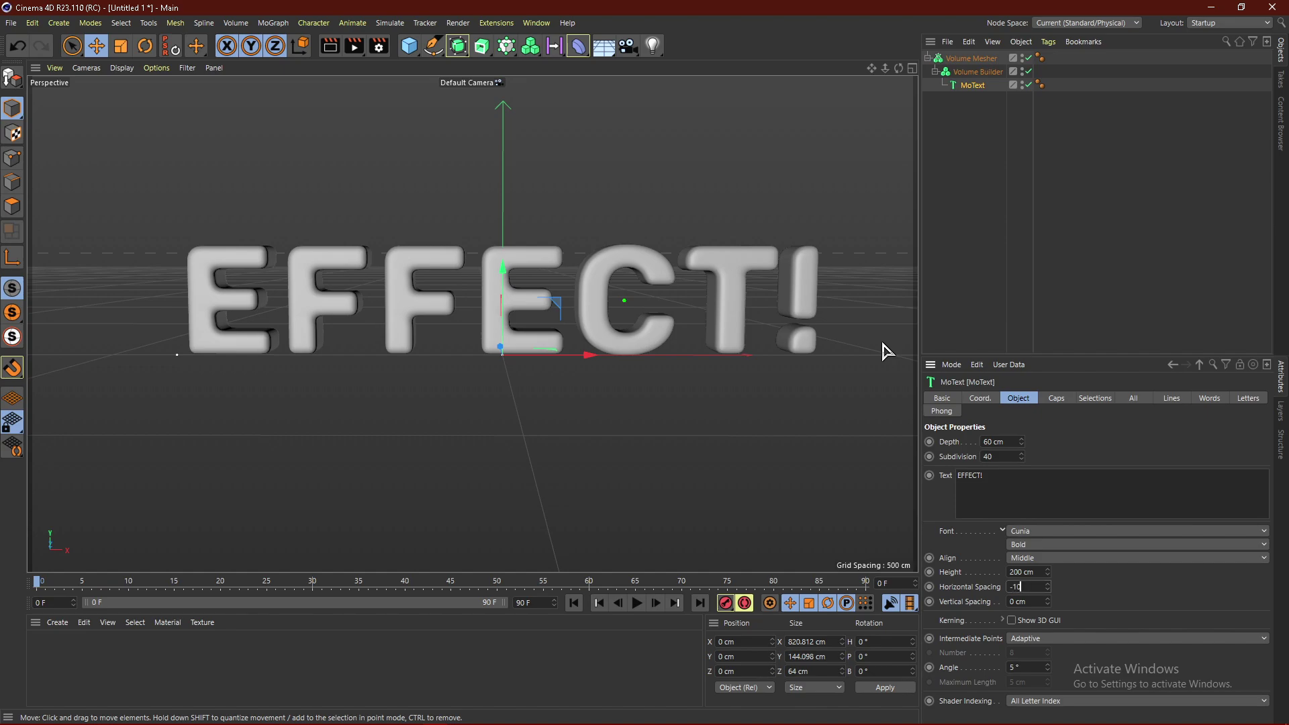
text(-10)
key(Return)
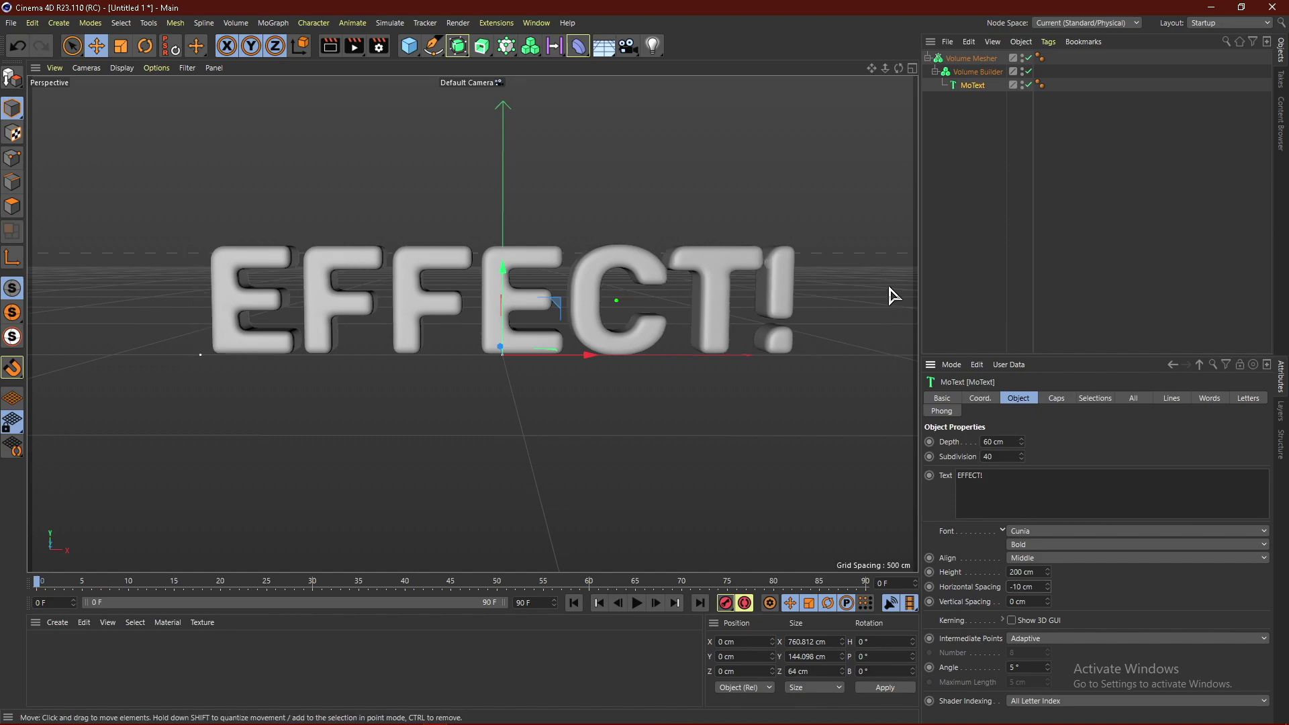
click(877, 239)
Convert the Volume Mesher hierarchy into a single editable polygon object
mouse_move(545, 299)
alt+mouse_down()
mouse_move(455, 333)
mouse_move(501, 292)
mouse_move(557, 278)
alt+mouse_up()
scroll(494, 302, down, 3)
alt+drag(482, 327, 493, 353)
scroll(493, 353, up, 4)
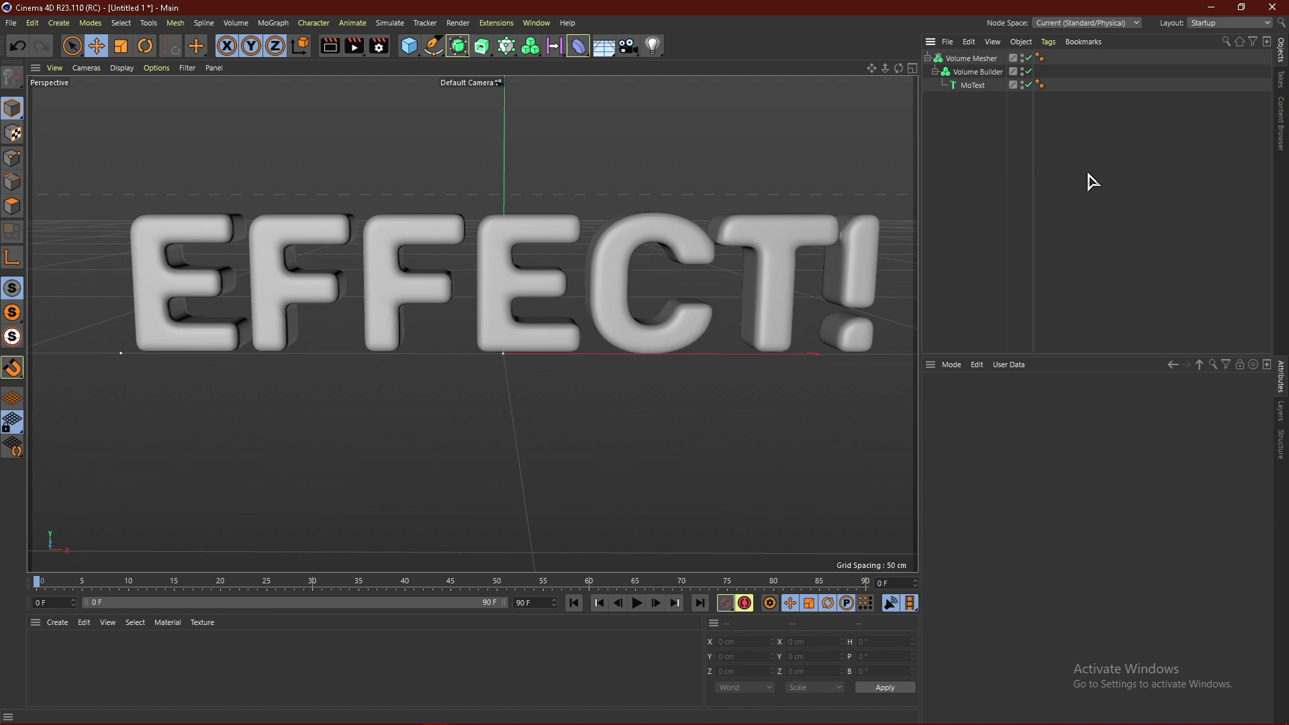
key(ctrl+z)
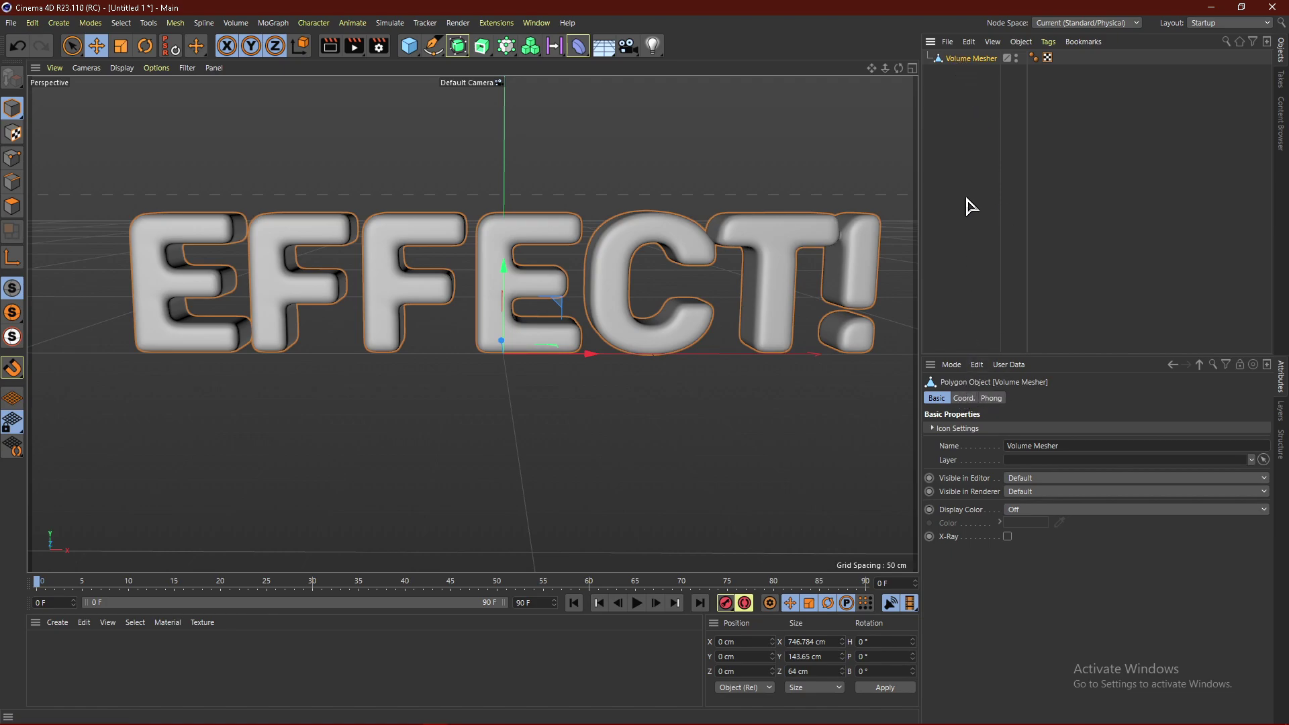
click(981, 144)
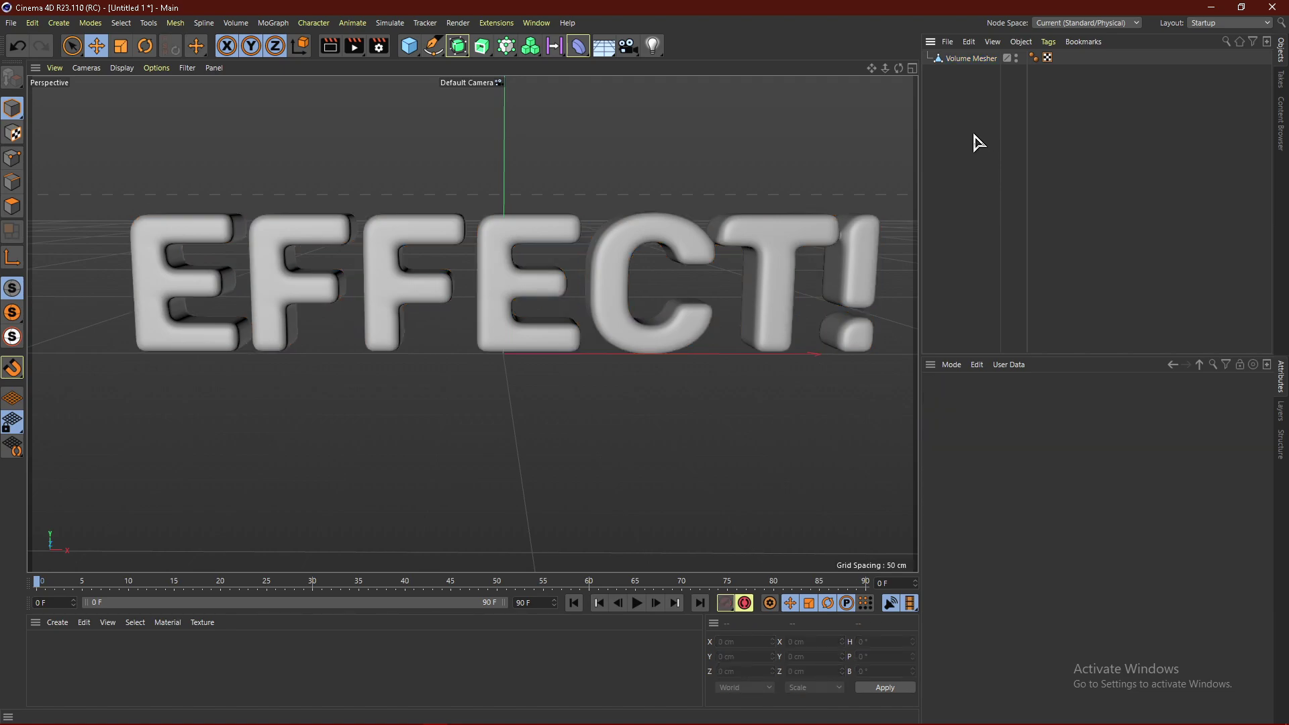
Switch to Cinema 4D R19 and copy the text mesh from Text EFFECT Tutorial R23.c4d into Liquid Text_0002.c4d
click(972, 59)
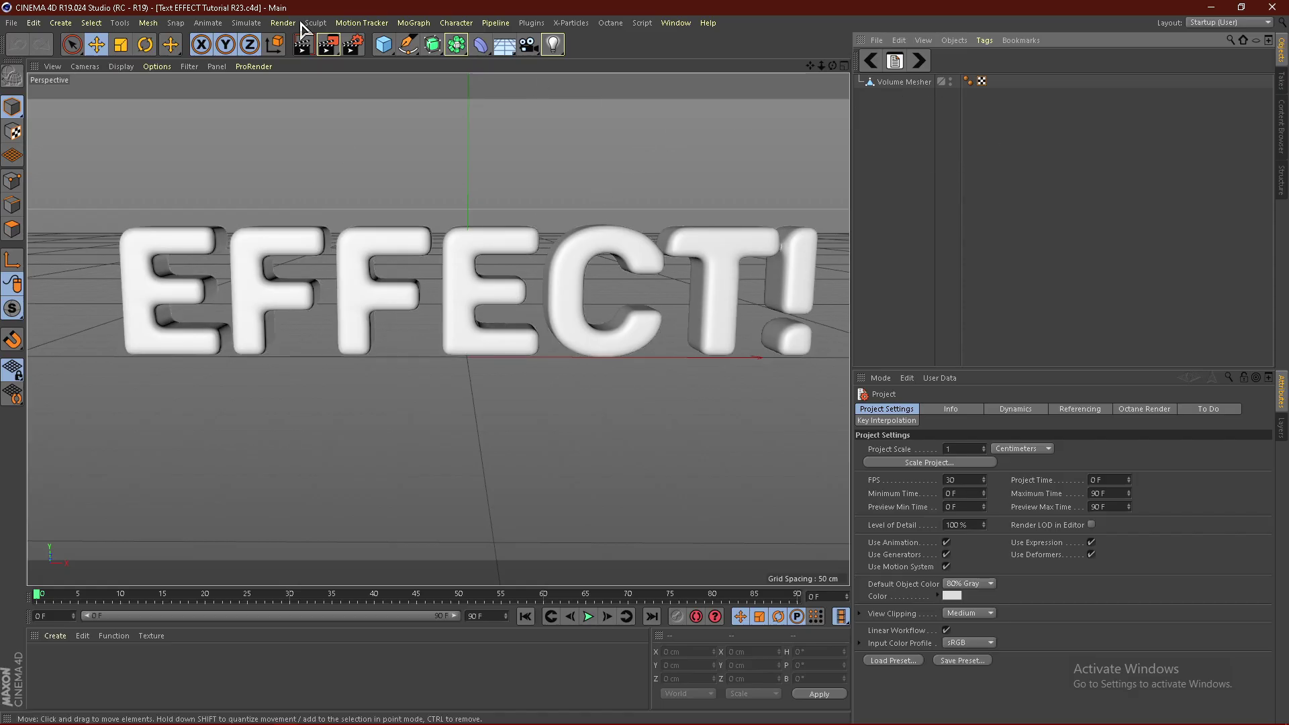
click(904, 83)
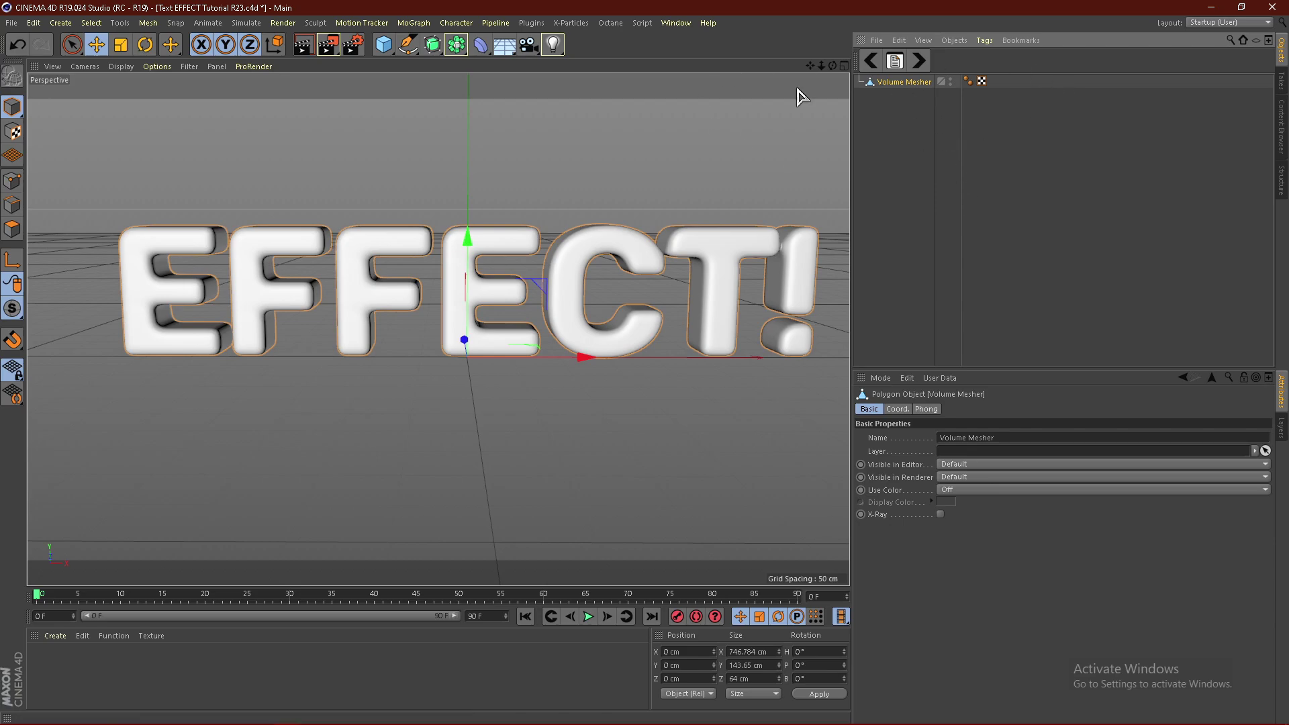
click(675, 23)
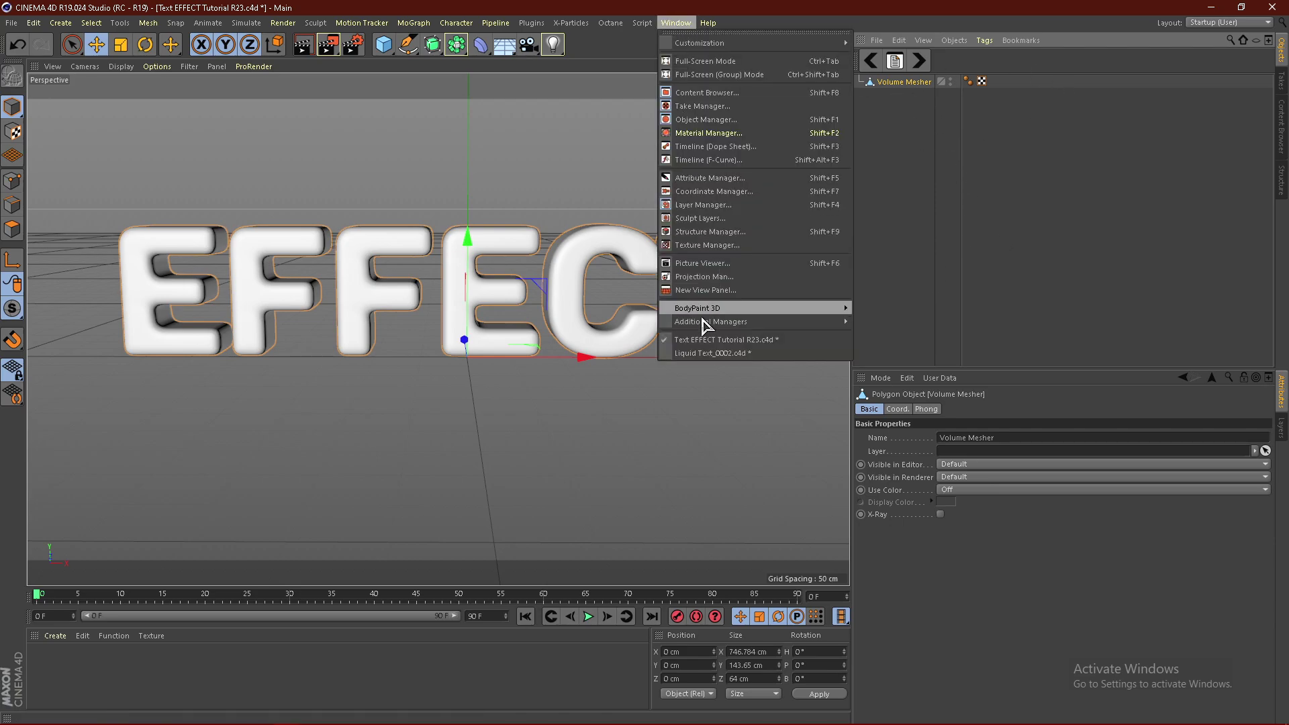
click(704, 354)
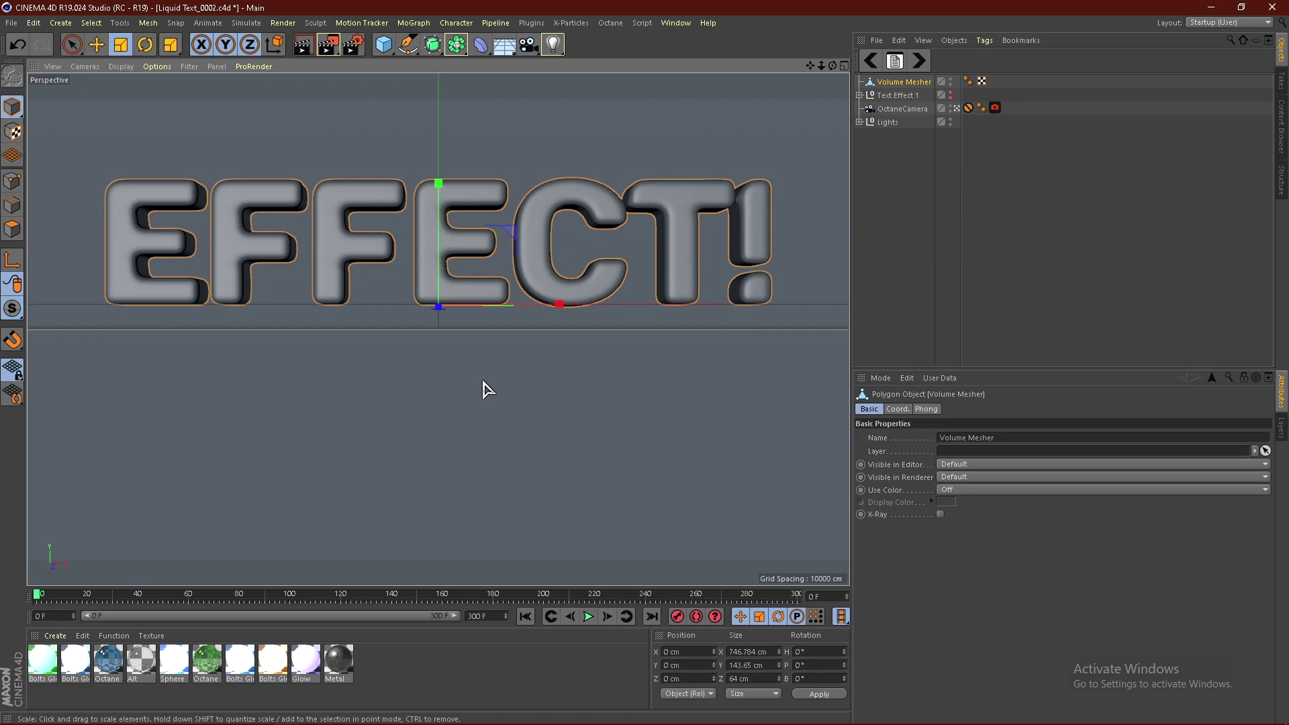
Move the text mesh down along the Y axis by about 104 cm
drag(183, 672, 460, 661)
drag(667, 588, 684, 674)
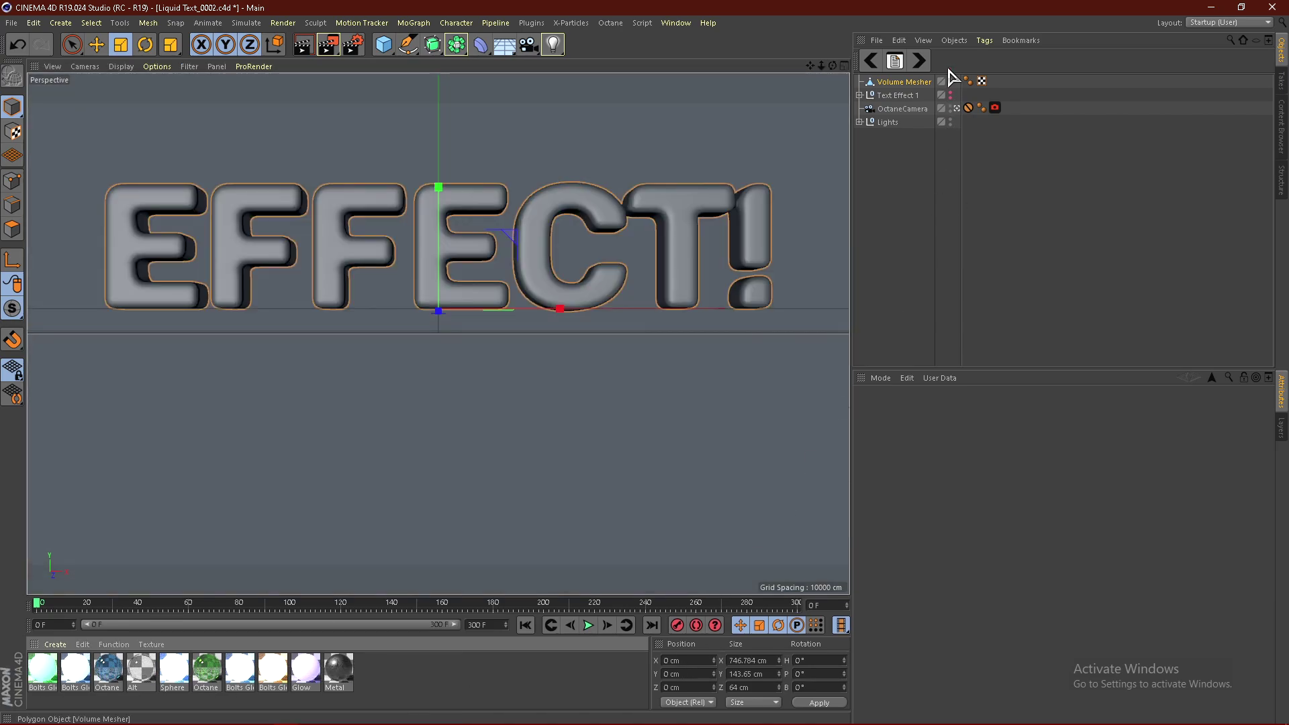
click(904, 82)
click(97, 46)
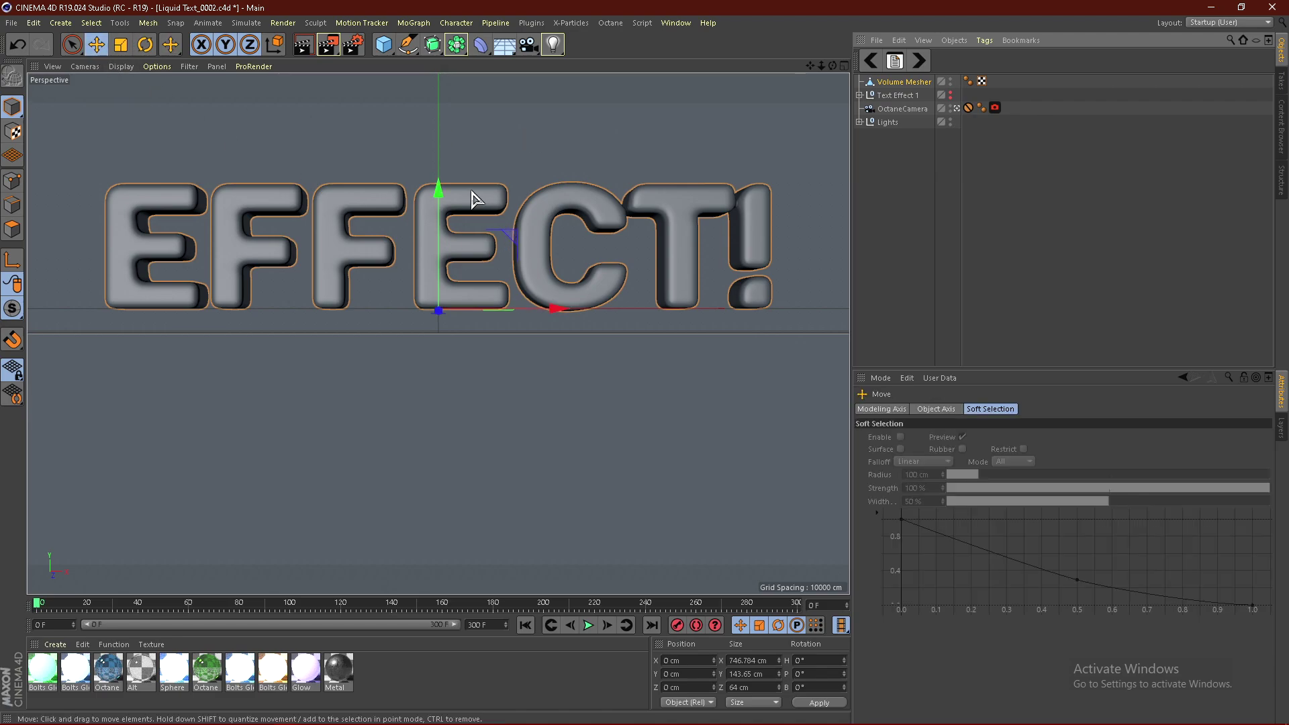
drag(438, 189, 432, 280)
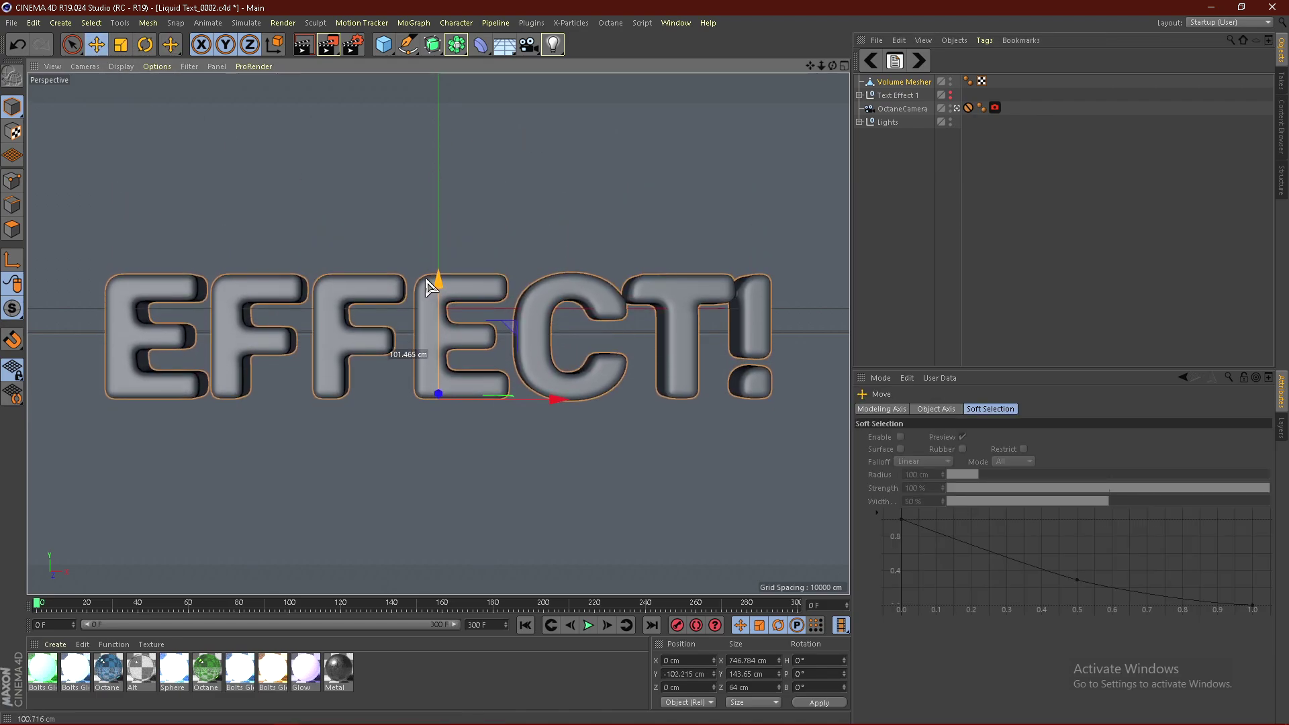
click(1046, 168)
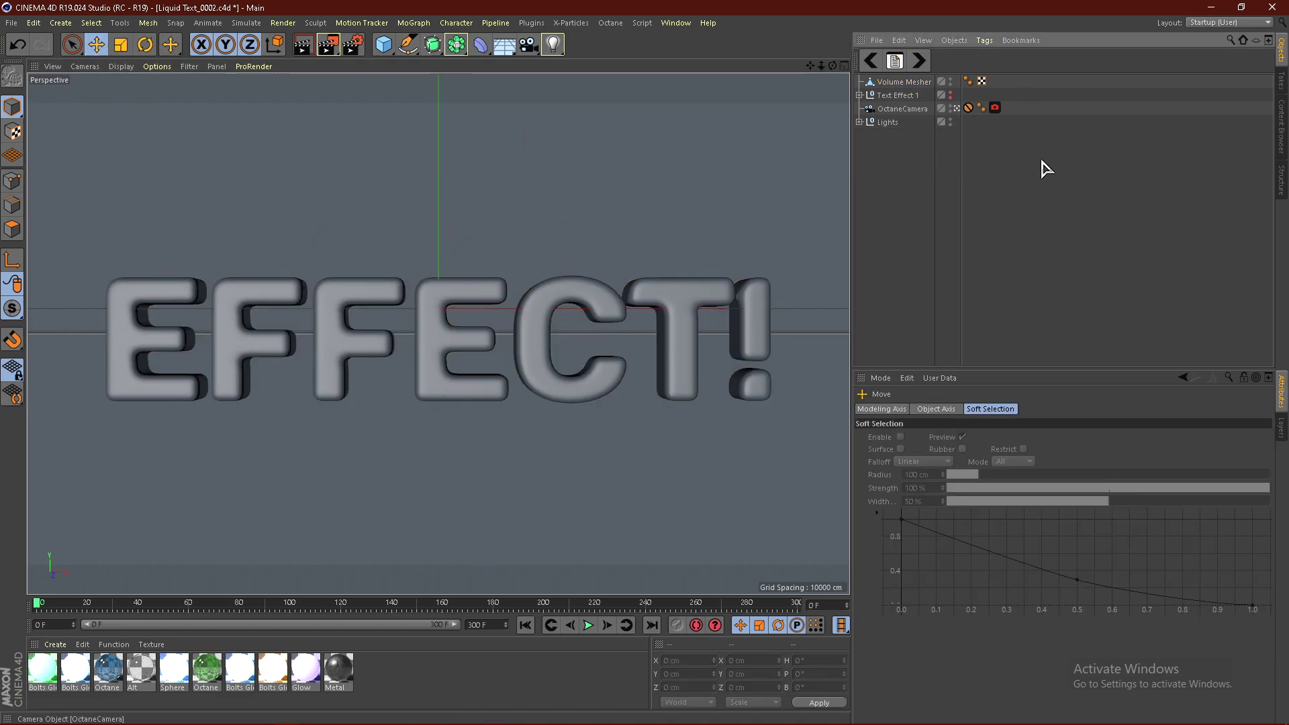
Apply the Metal material to the text mesh, changing its texture projection type and enabling Seamless
click(914, 86)
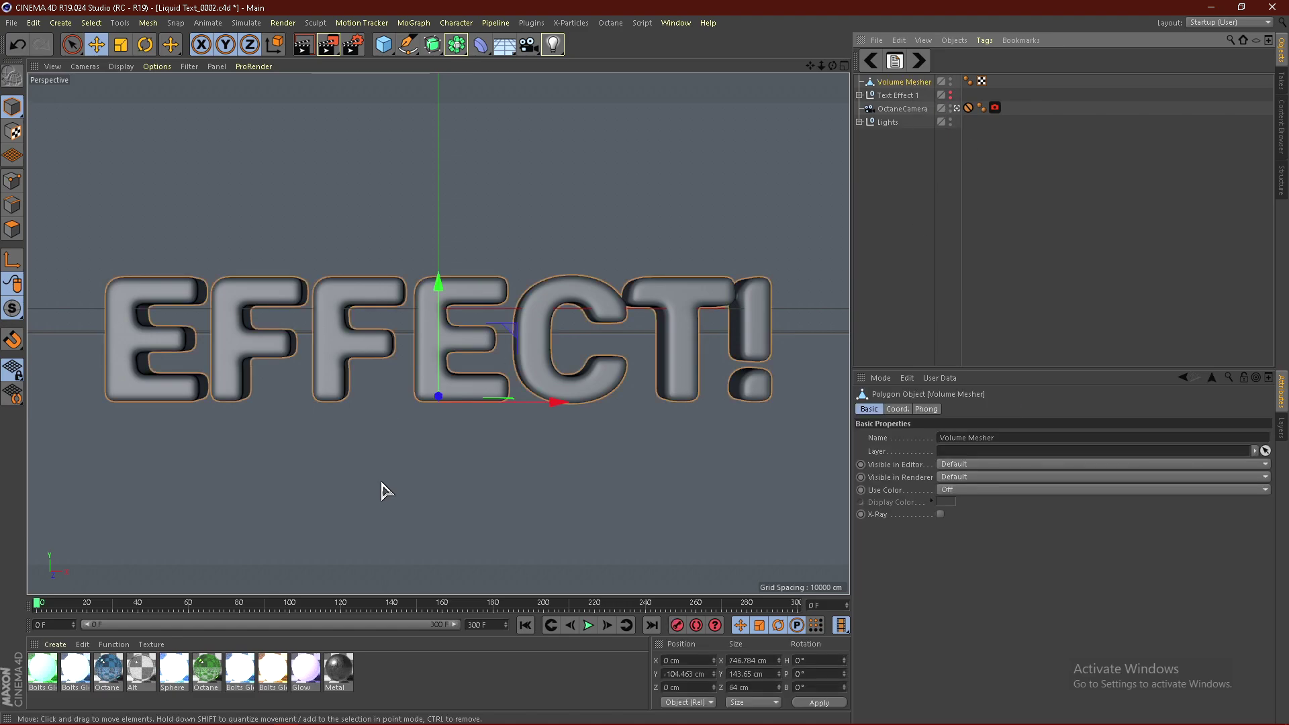
drag(336, 668, 925, 86)
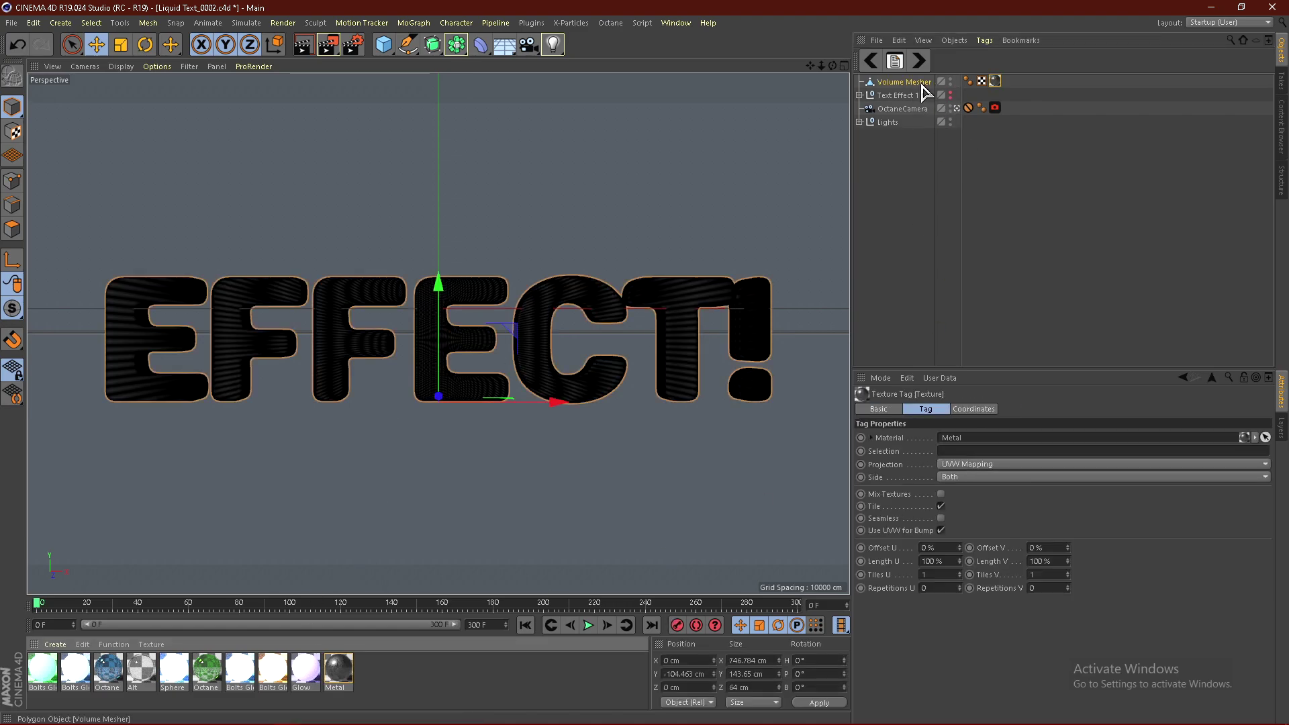
click(1005, 466)
click(971, 523)
click(941, 519)
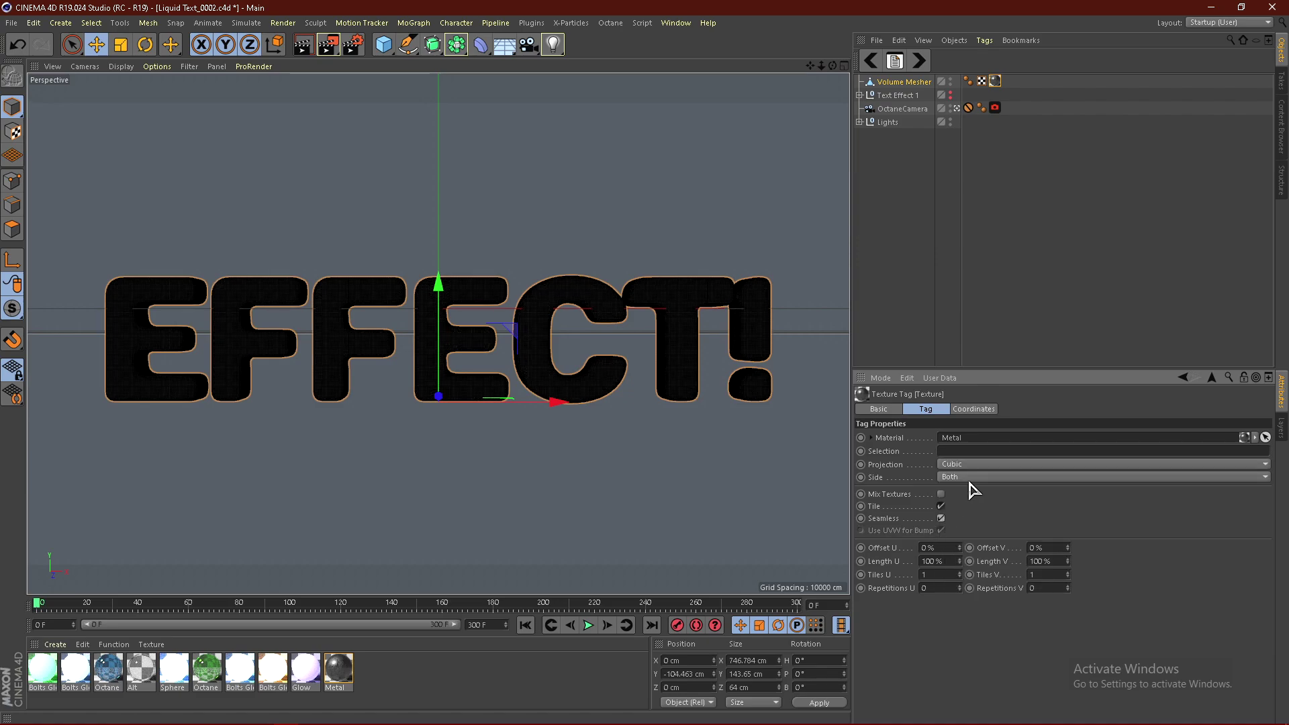
Duplicate the Volume Mesher text mesh together with its Metal material
click(902, 83)
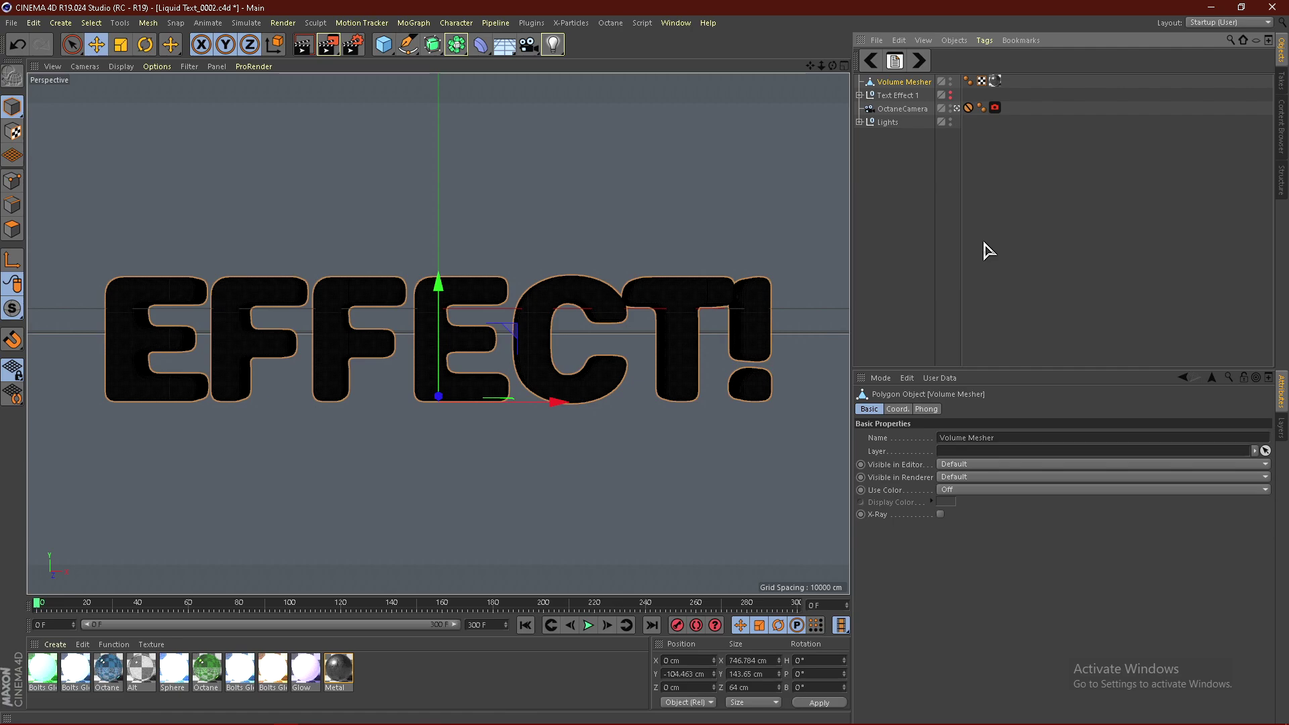
key(ctrl+c)
key(ctrl+v)
click(915, 251)
click(898, 96)
click(909, 187)
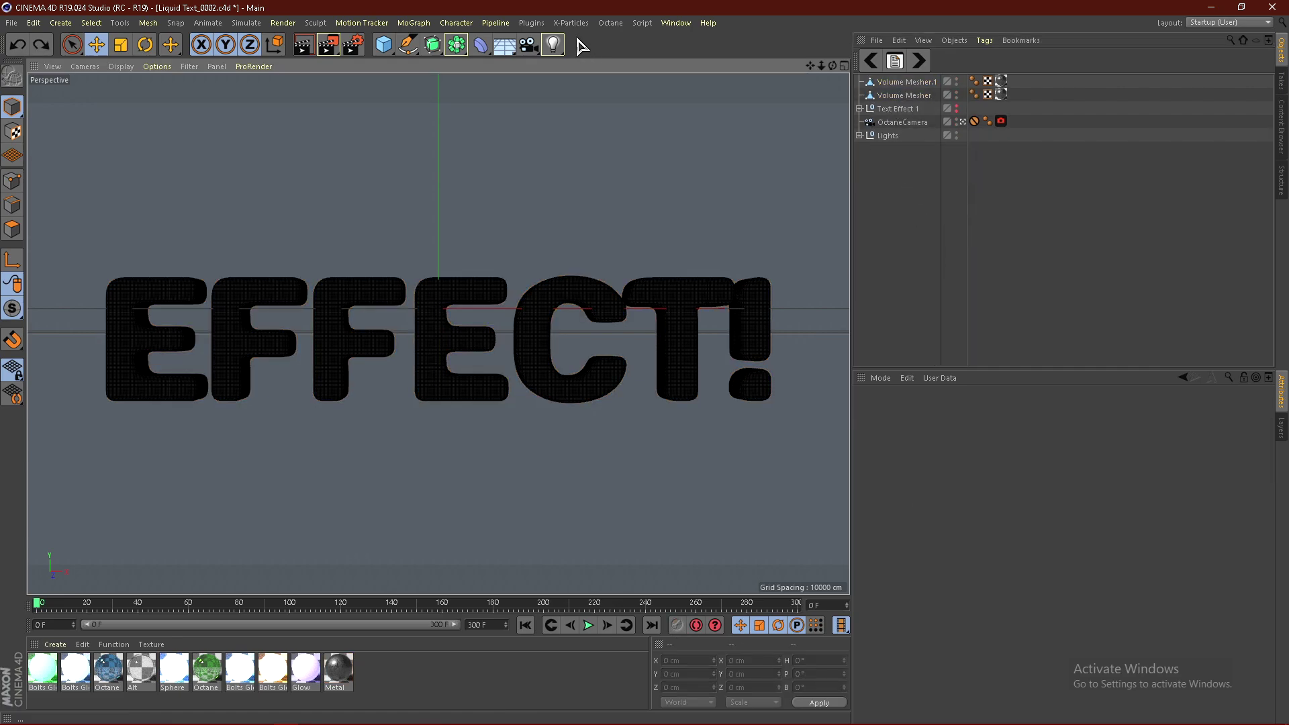
Nest Volume Mesher.1 in a new Proc3Durale 2 object and hide the original text mesh in editor and render
click(531, 23)
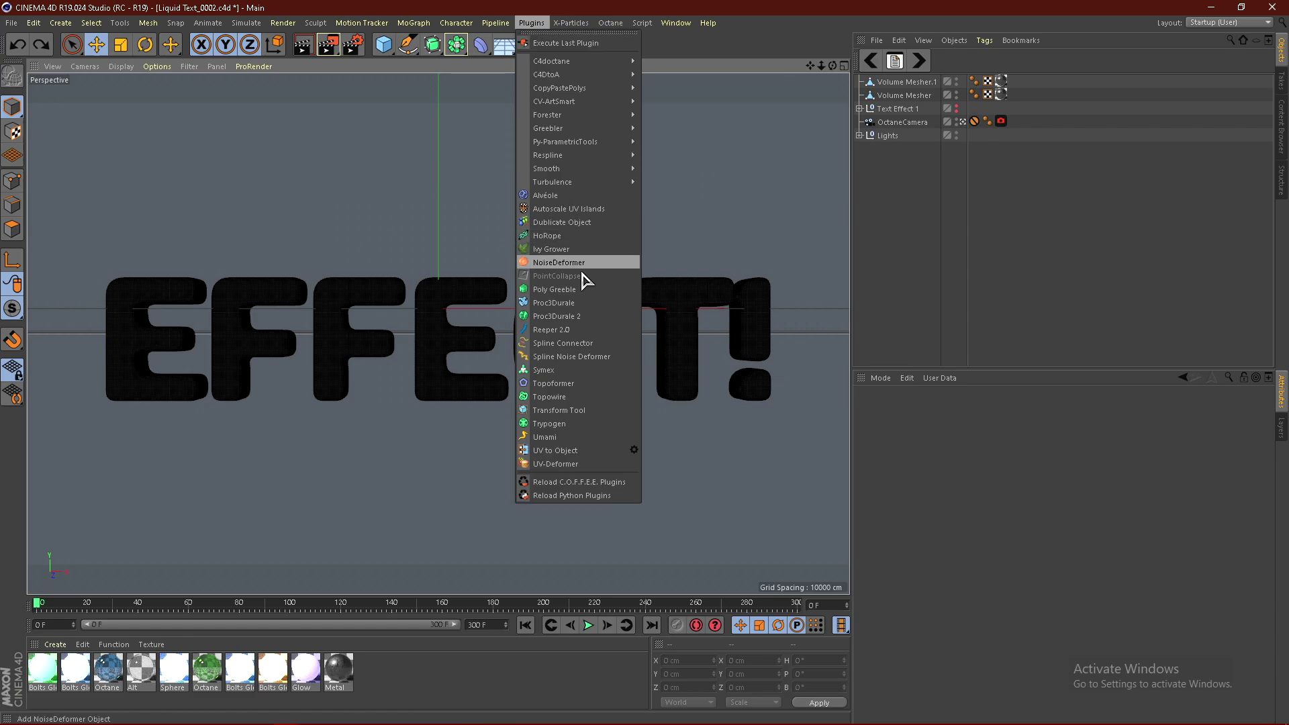
click(557, 316)
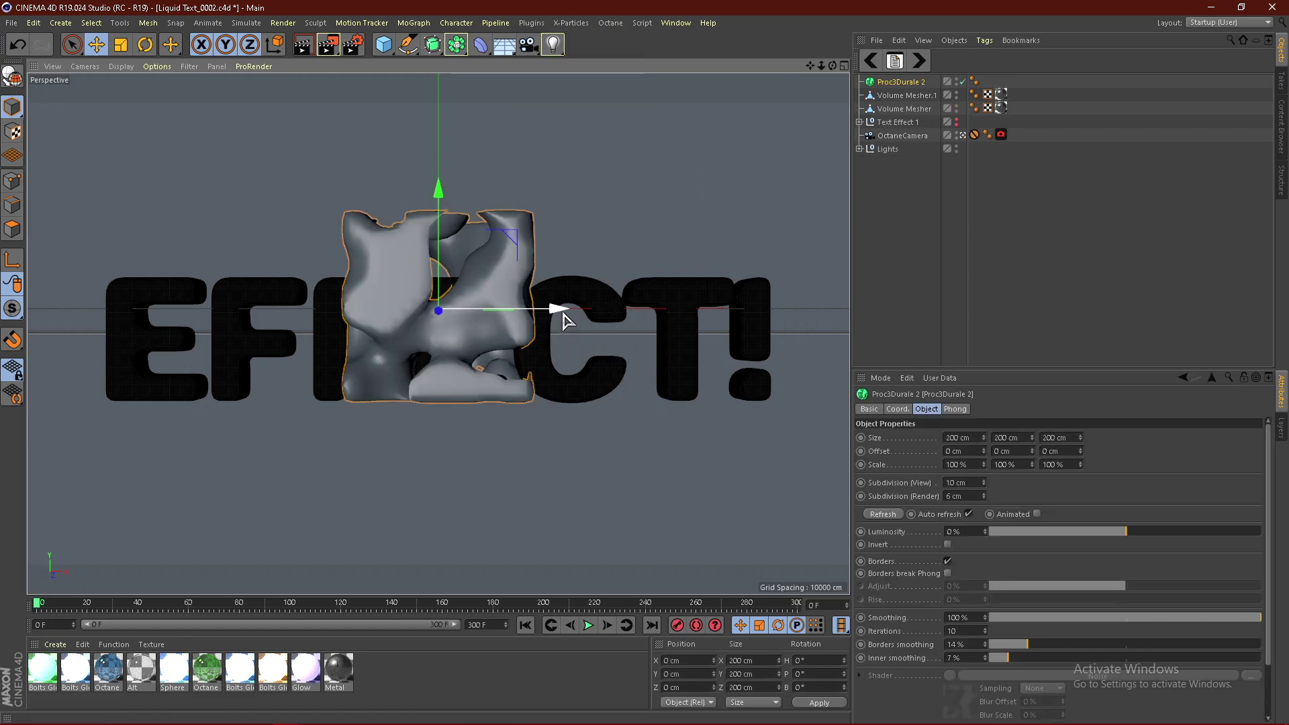
drag(917, 101, 903, 83)
click(896, 81)
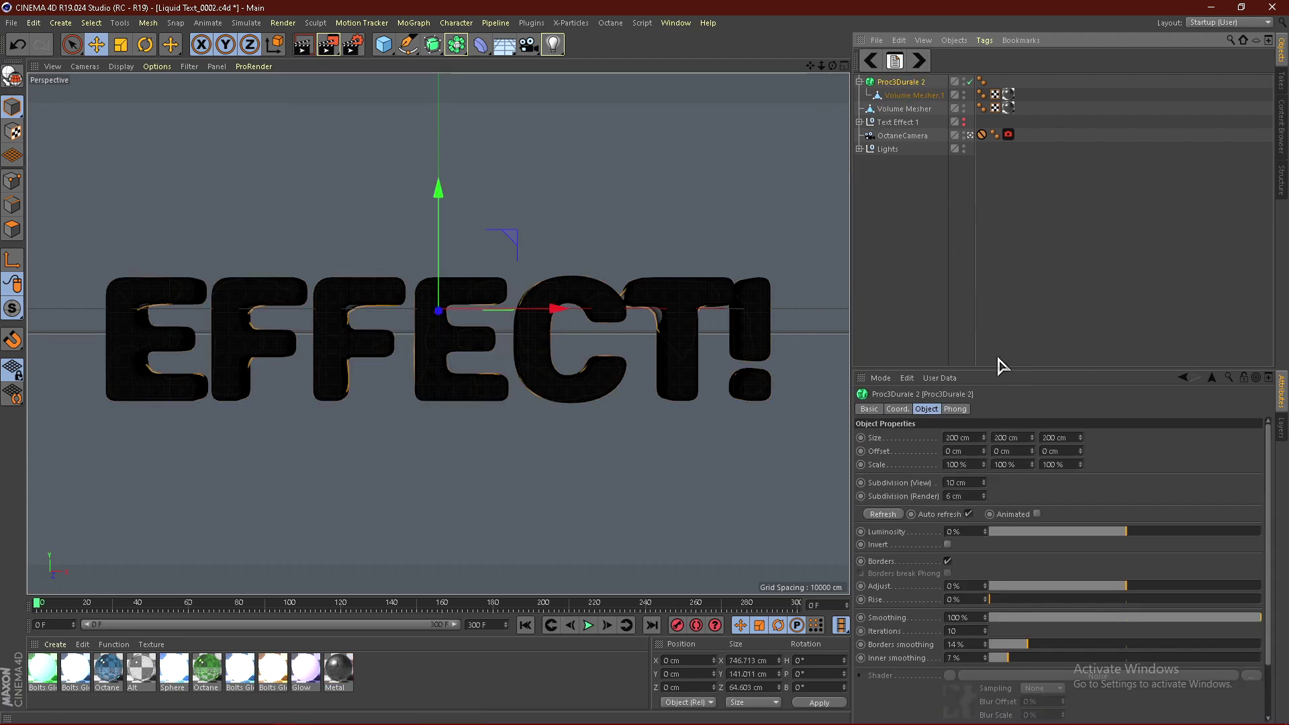
alt+double_click(964, 105)
click(967, 227)
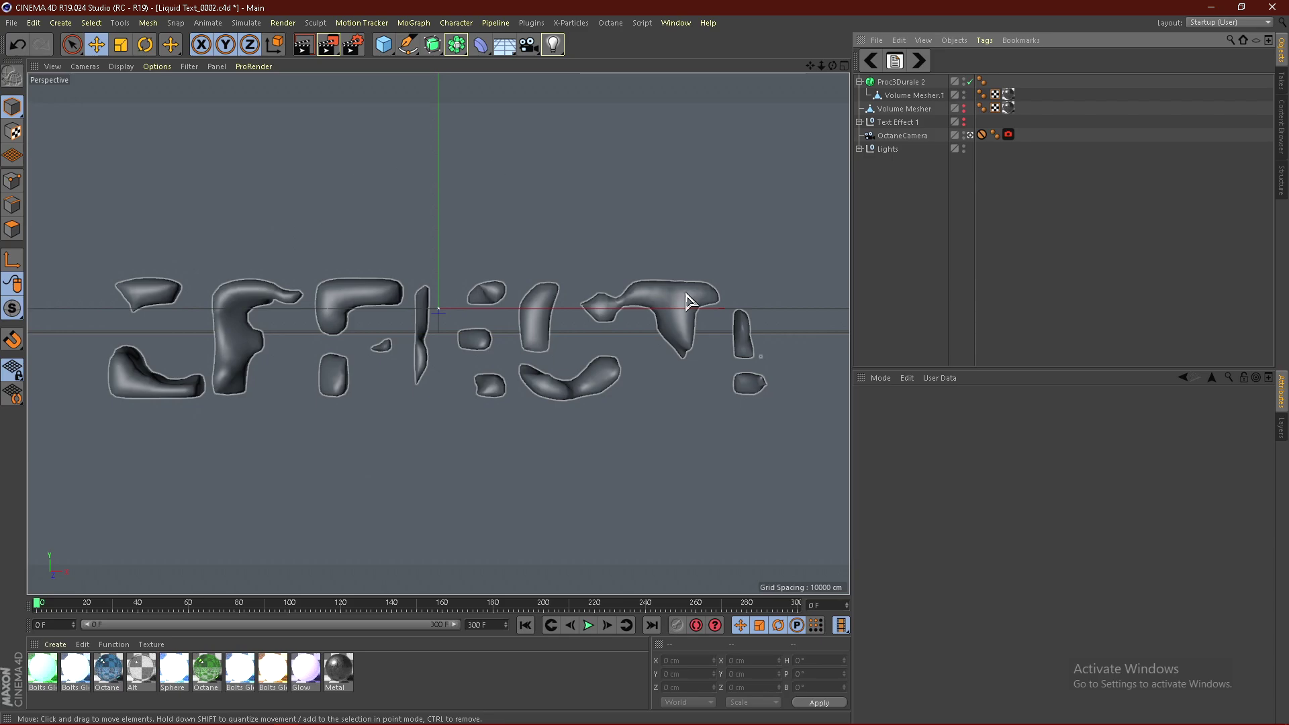
Set the Proc3Durale 2 luminosity to 92%
click(900, 81)
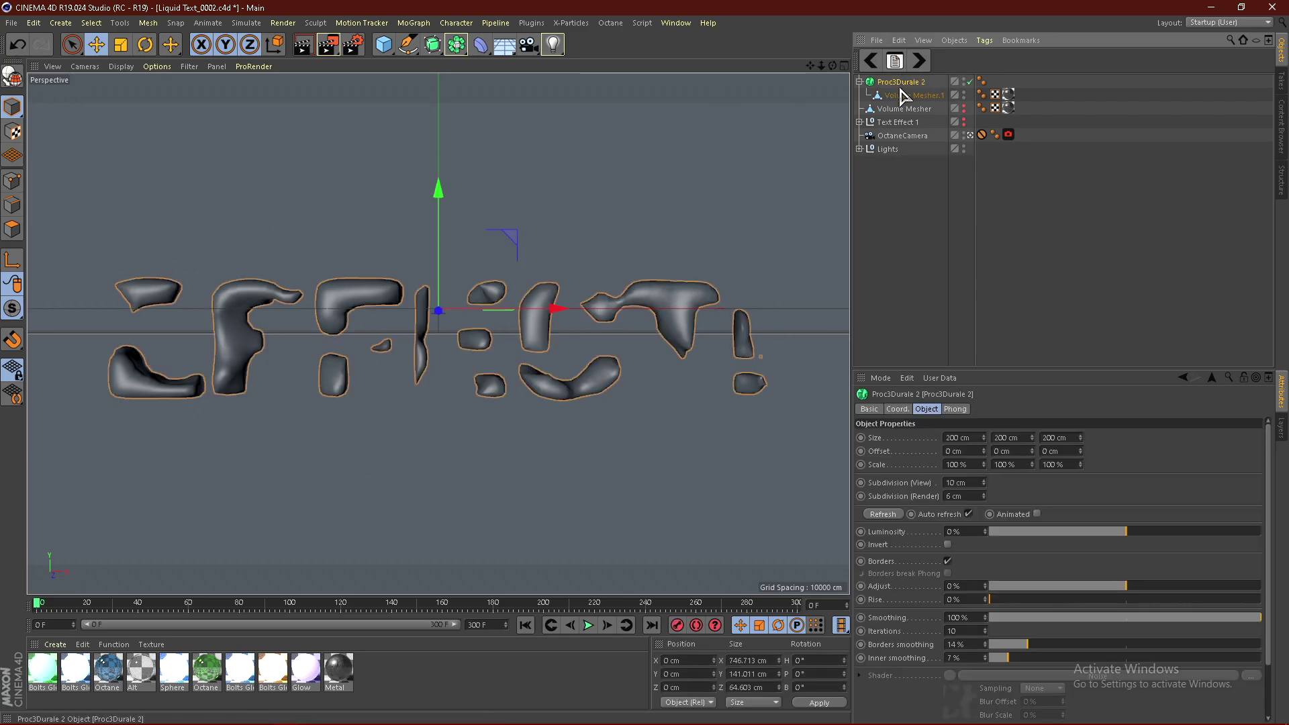
click(900, 98)
click(900, 81)
drag(1151, 531, 1254, 524)
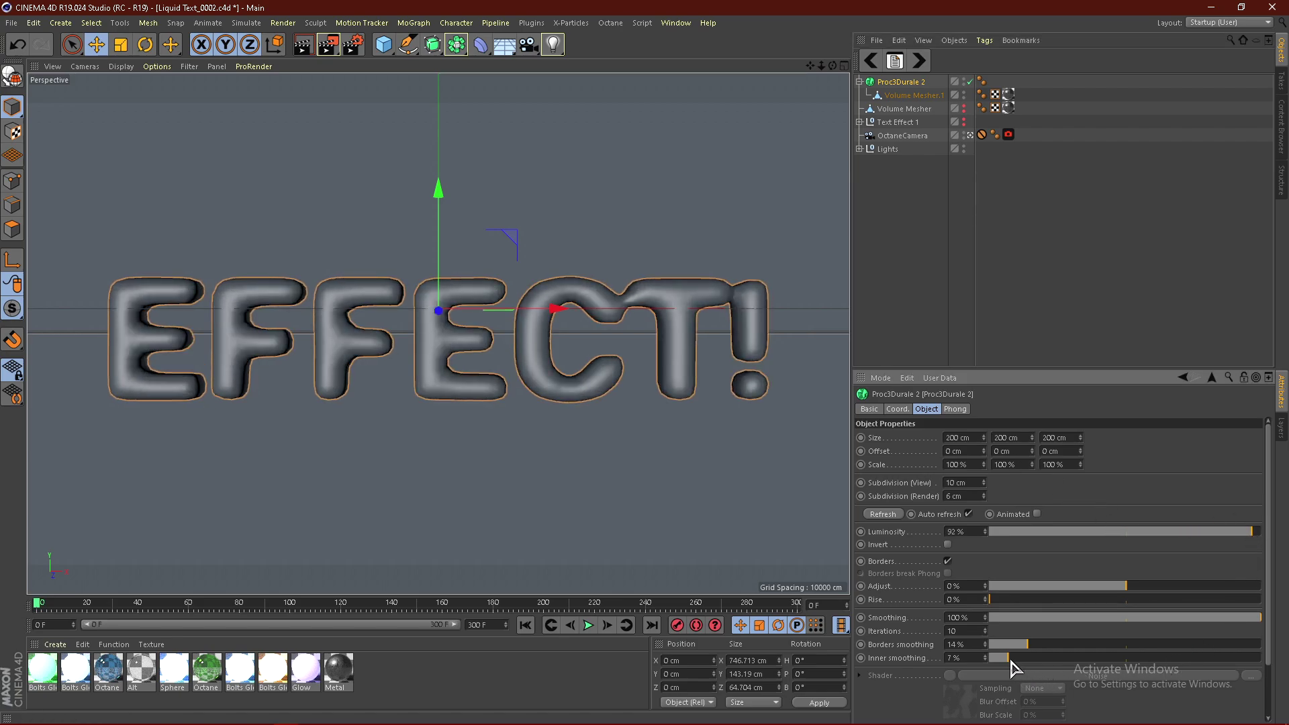
Set the Proc3Durale 2 borders smoothing to 92%, inner smoothing to 20% and border Adjust to 5%
drag(1015, 655, 1240, 644)
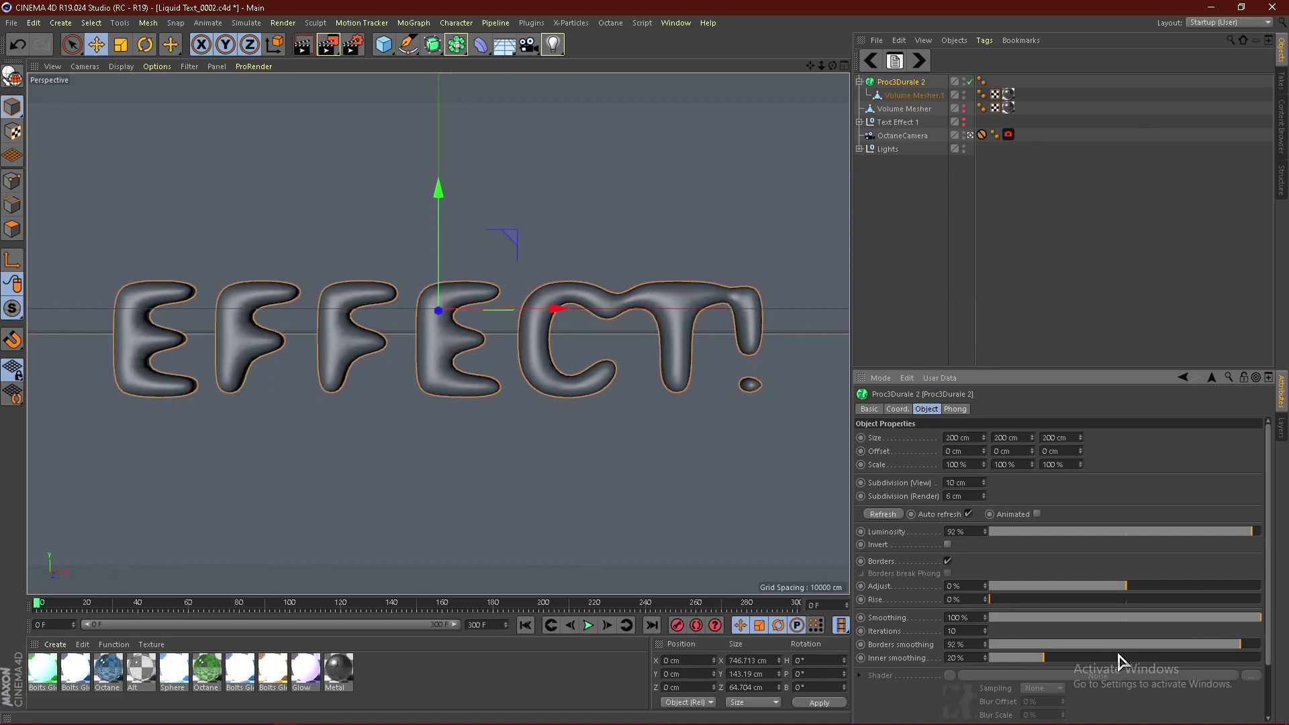
drag(1090, 588, 1134, 589)
Set the Proc3Durale 2 size to 10 cm on all three axes
drag(1031, 438, 1031, 537)
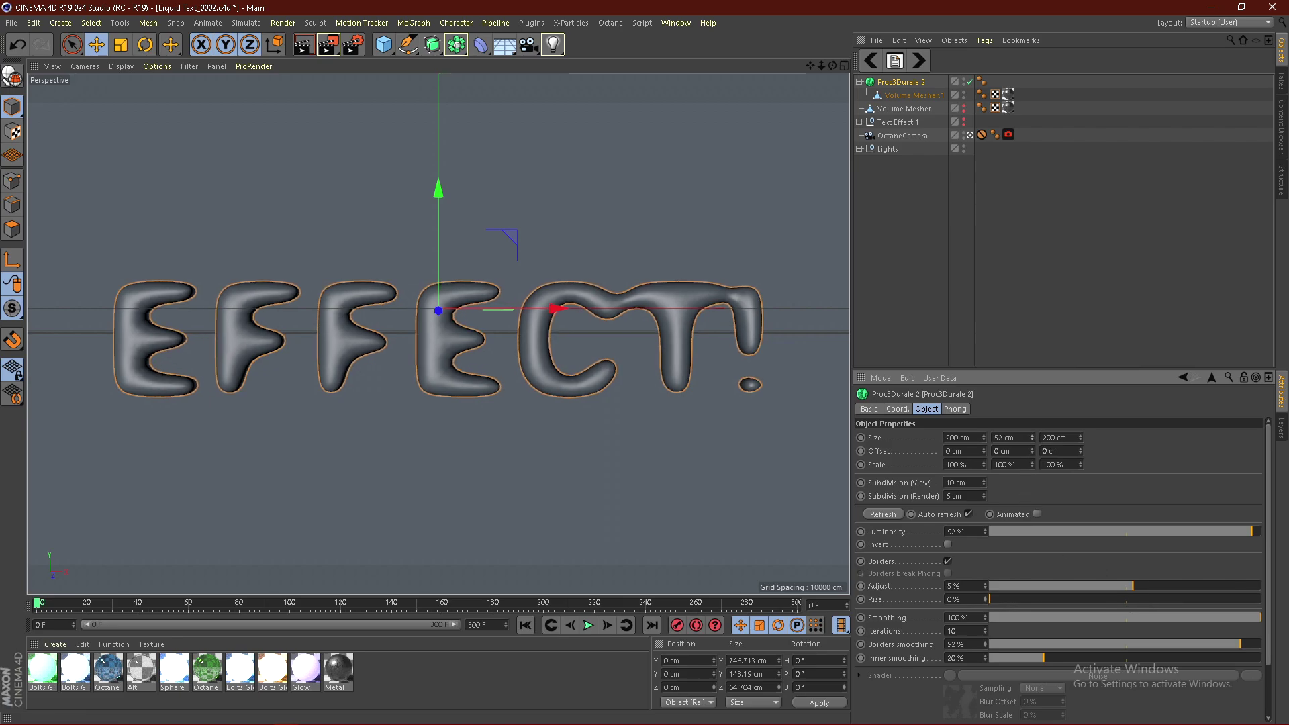
click(974, 437)
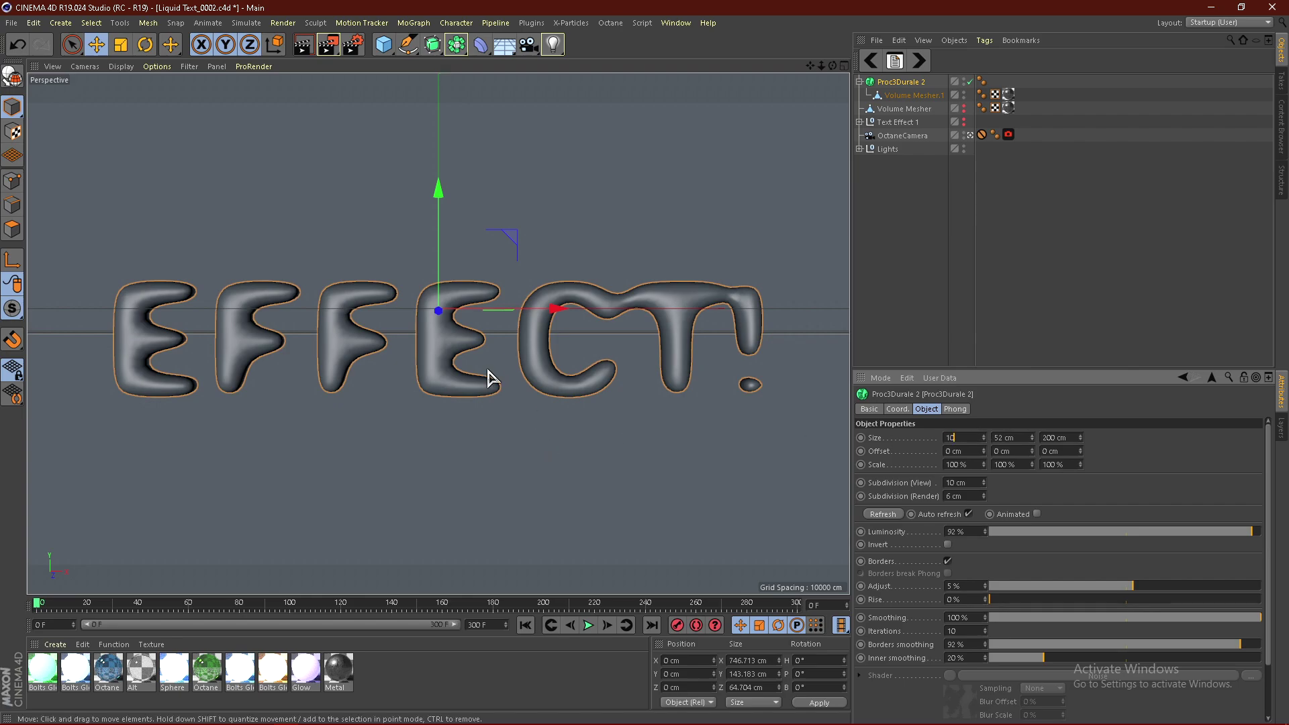
key(Tab)
key(Tab)
Lower the Proc3Durale 2 luminosity to about 3% and deselect the object
drag(1235, 531, 1128, 541)
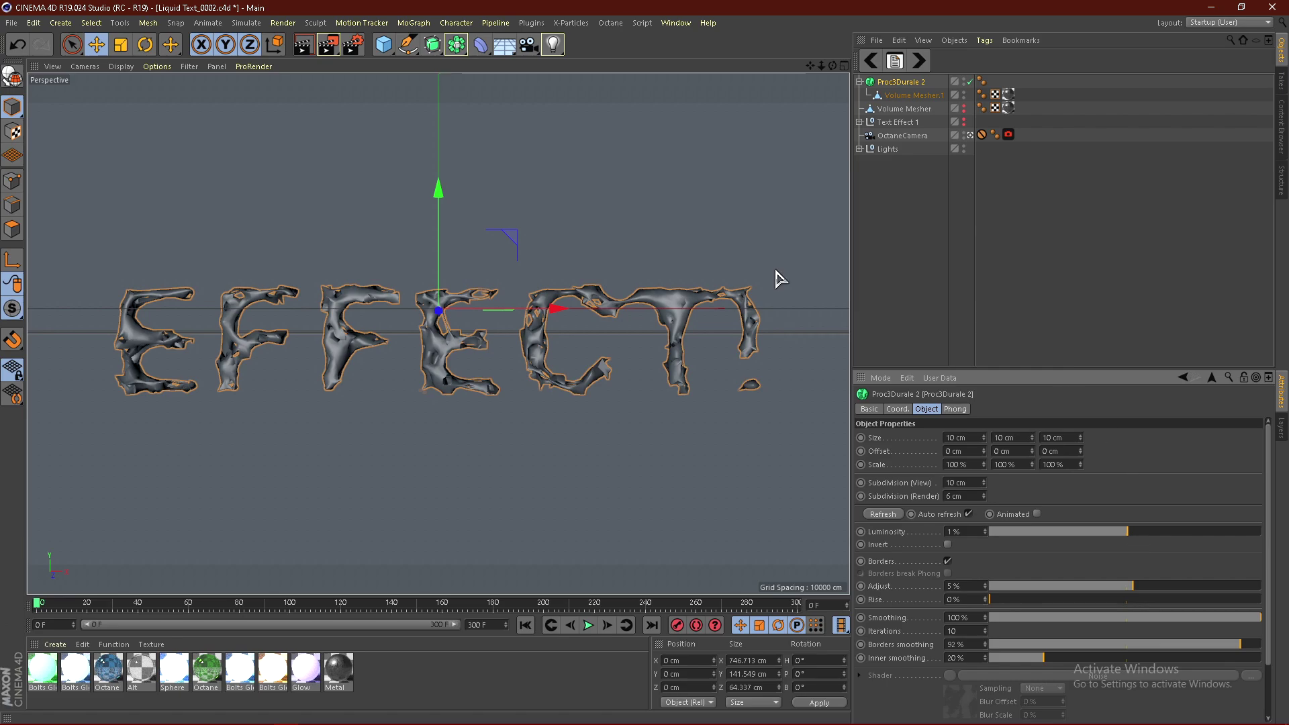
drag(1116, 533, 1135, 535)
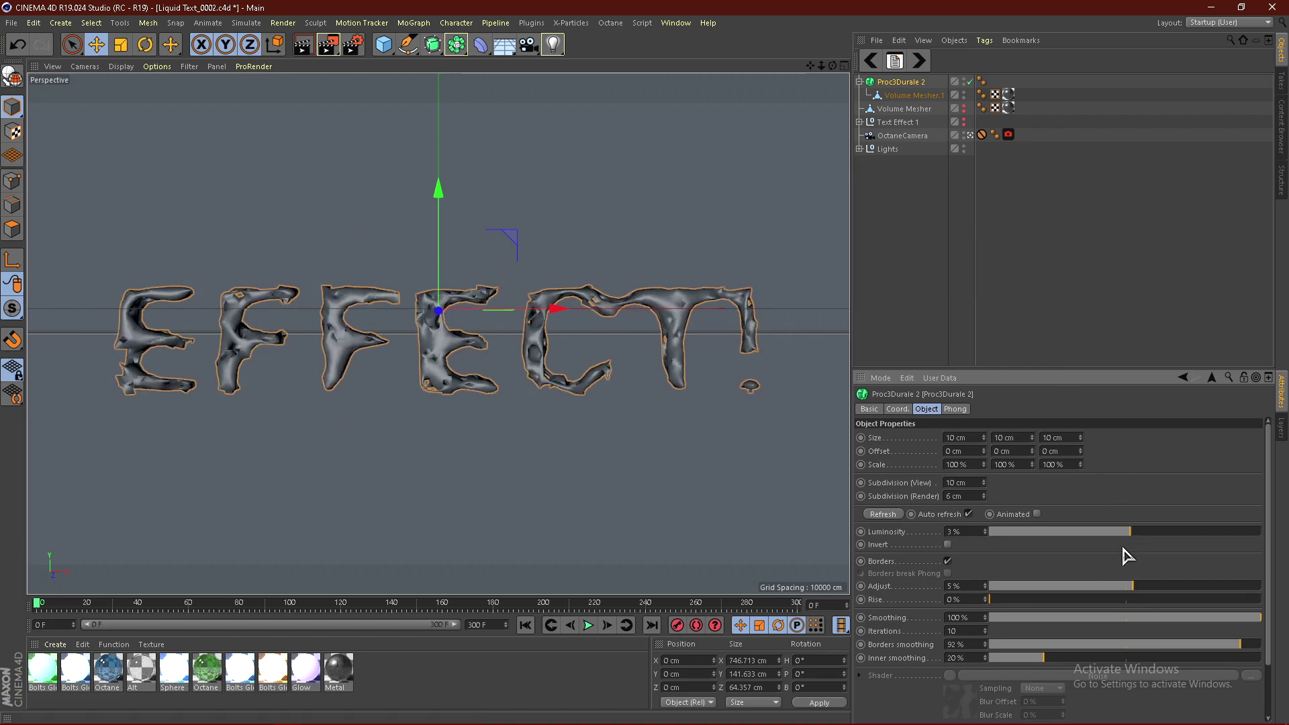
click(985, 529)
click(980, 195)
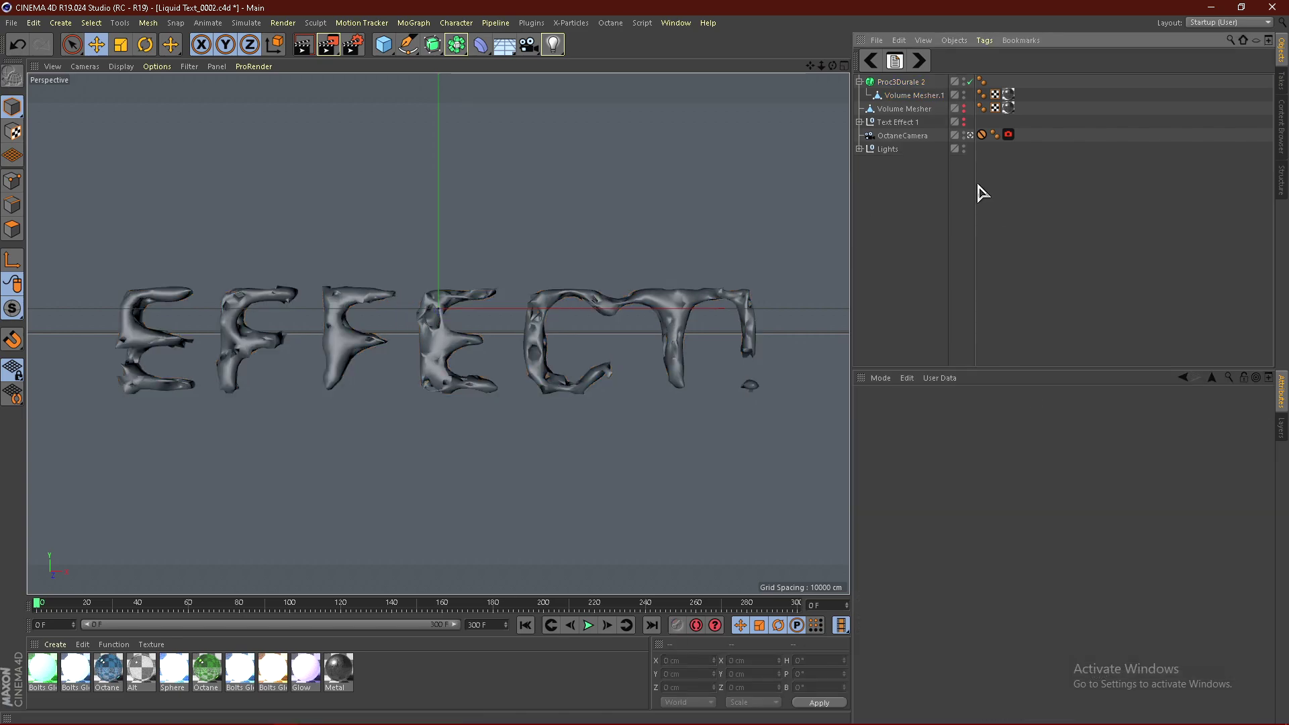
Add a Subdivision Surface object and nest Proc3Durale 2 inside it
click(433, 45)
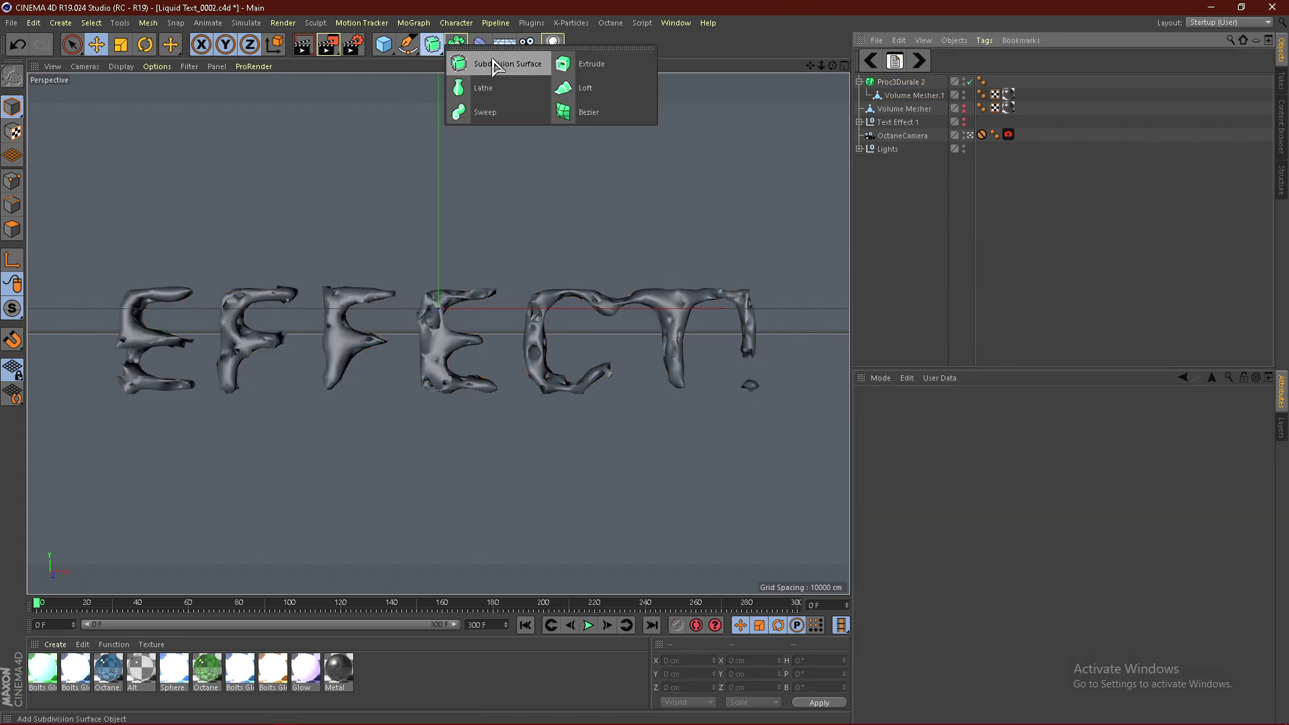
click(494, 66)
drag(894, 96, 907, 84)
click(900, 236)
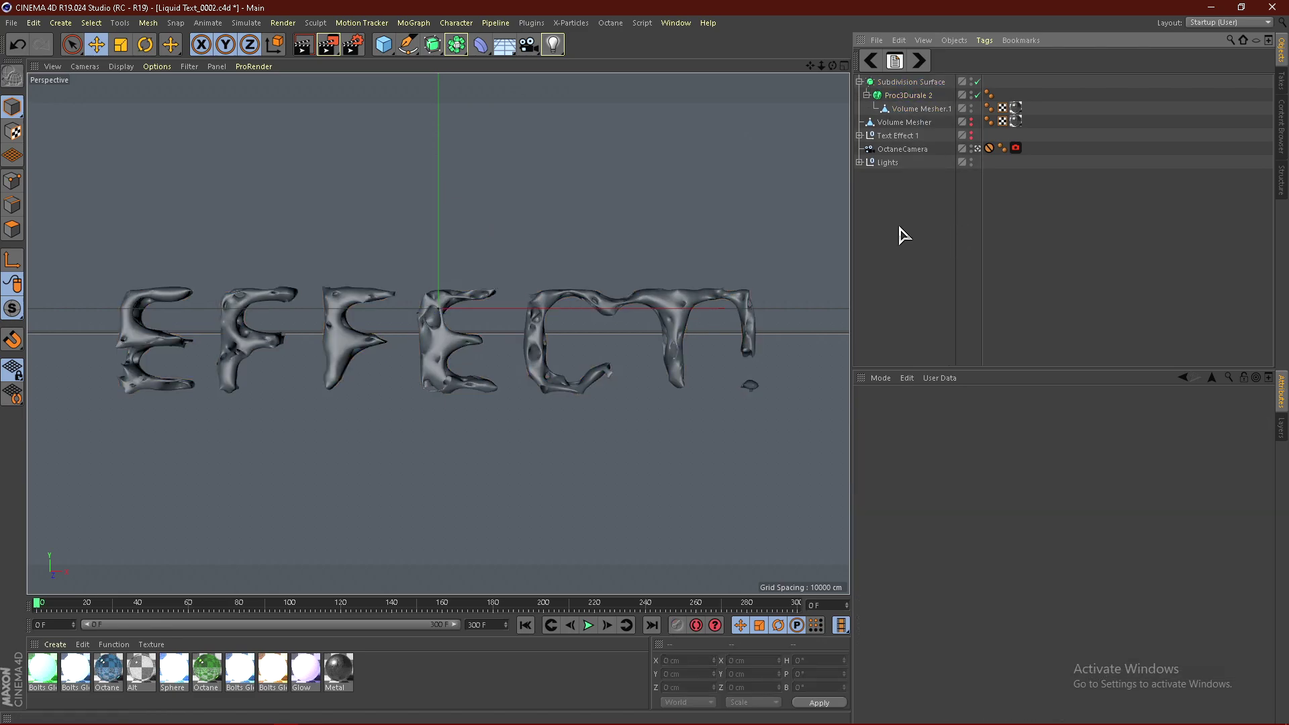
Adjust the editor subdivision level of the Subdivision Surface
click(918, 83)
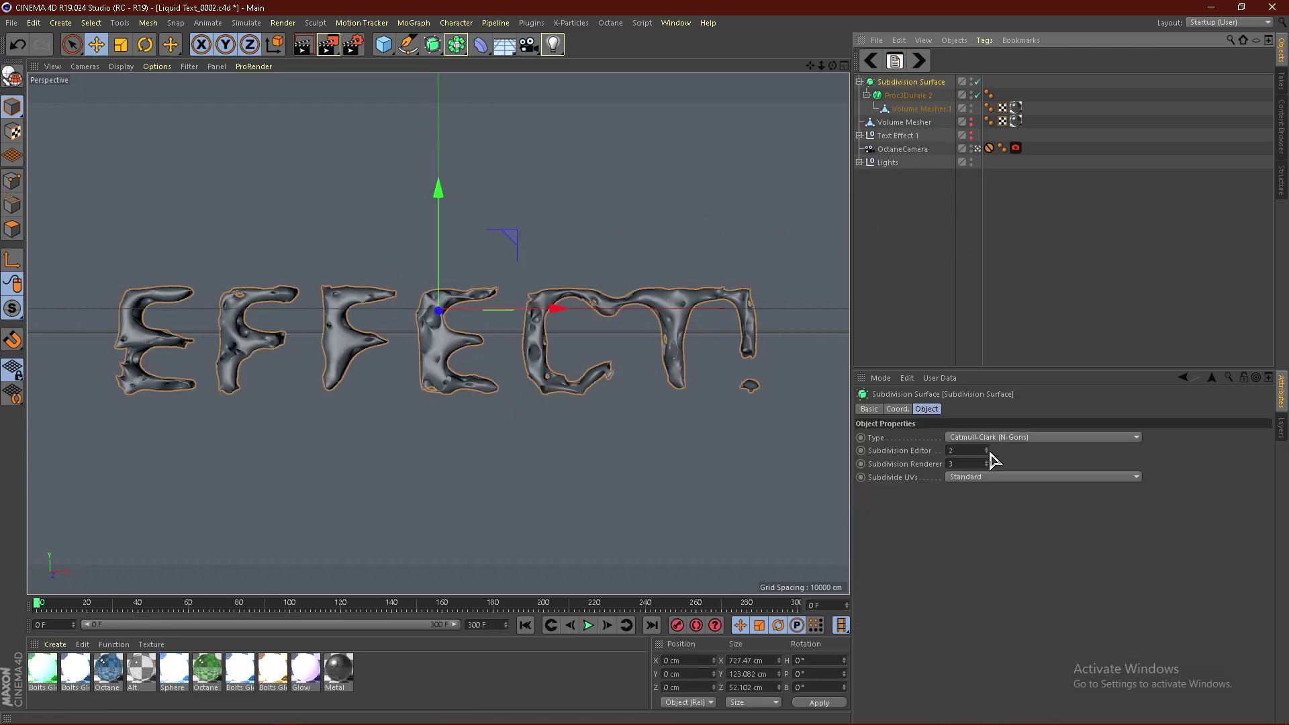
click(986, 448)
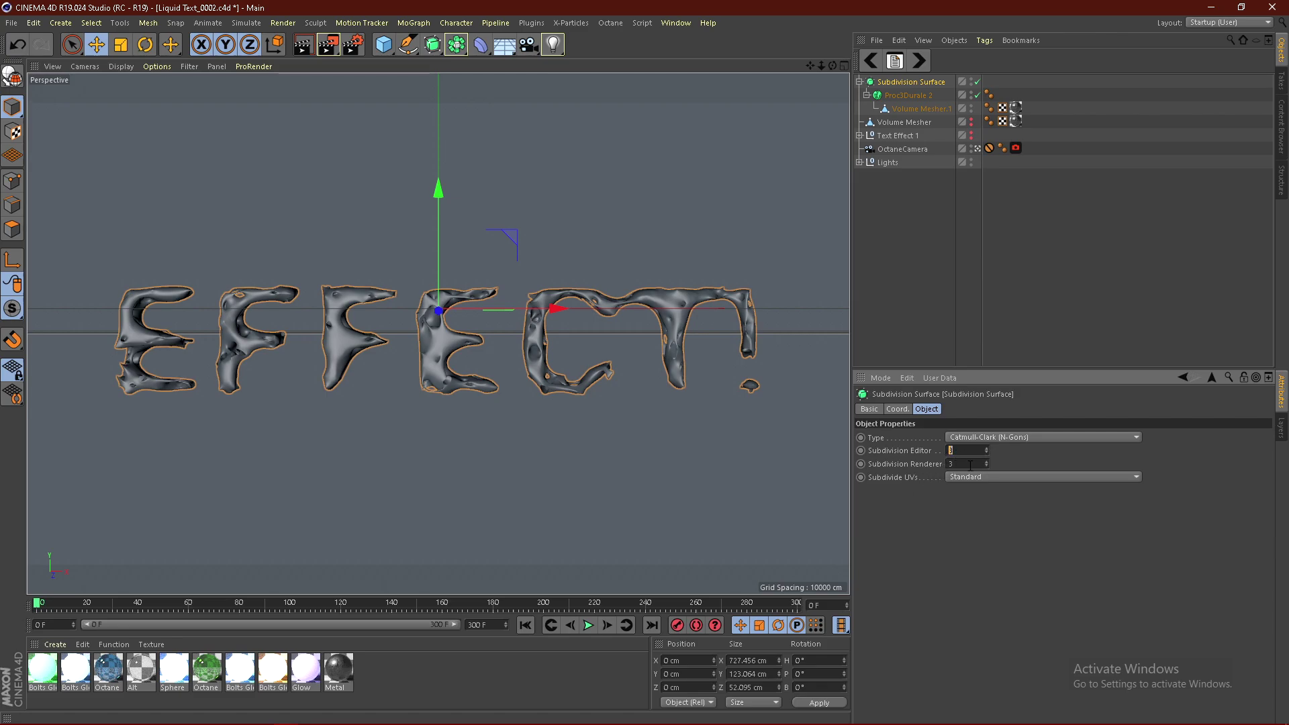
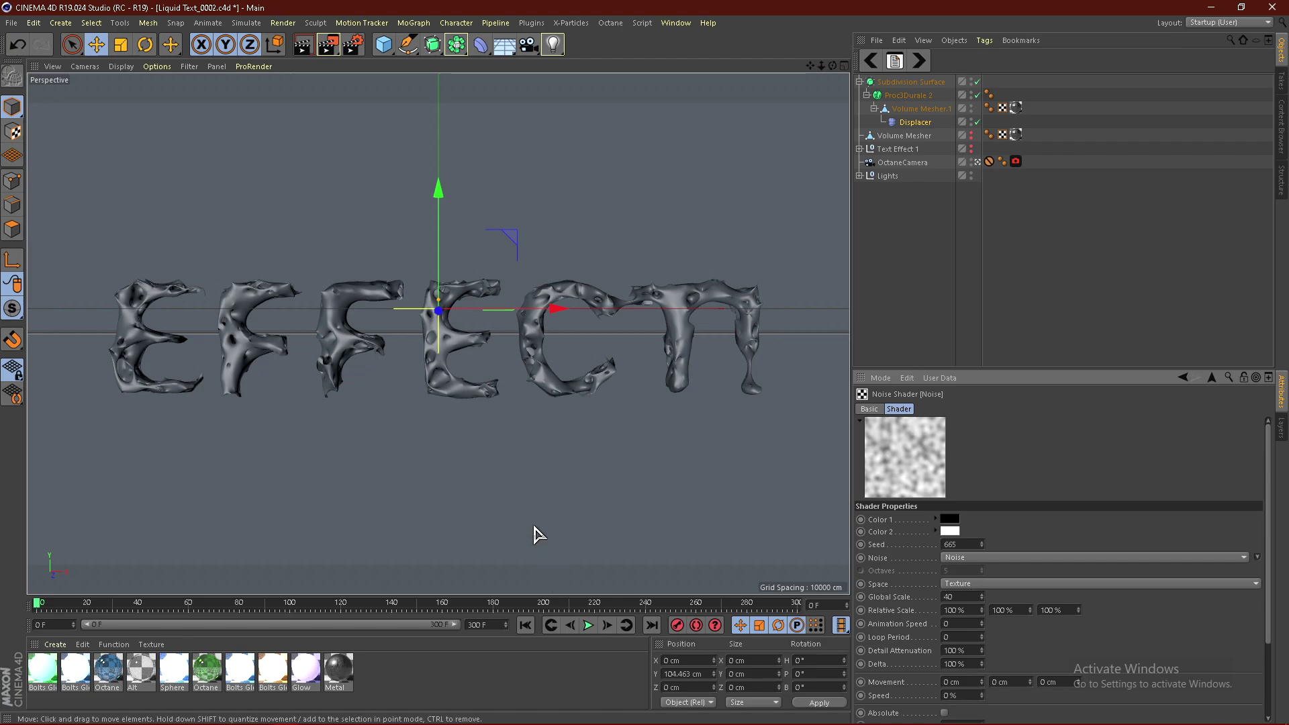
Set the Displacer noise's global scale to 400% and raise its contrast to about 45%
text(400)
key(Return)
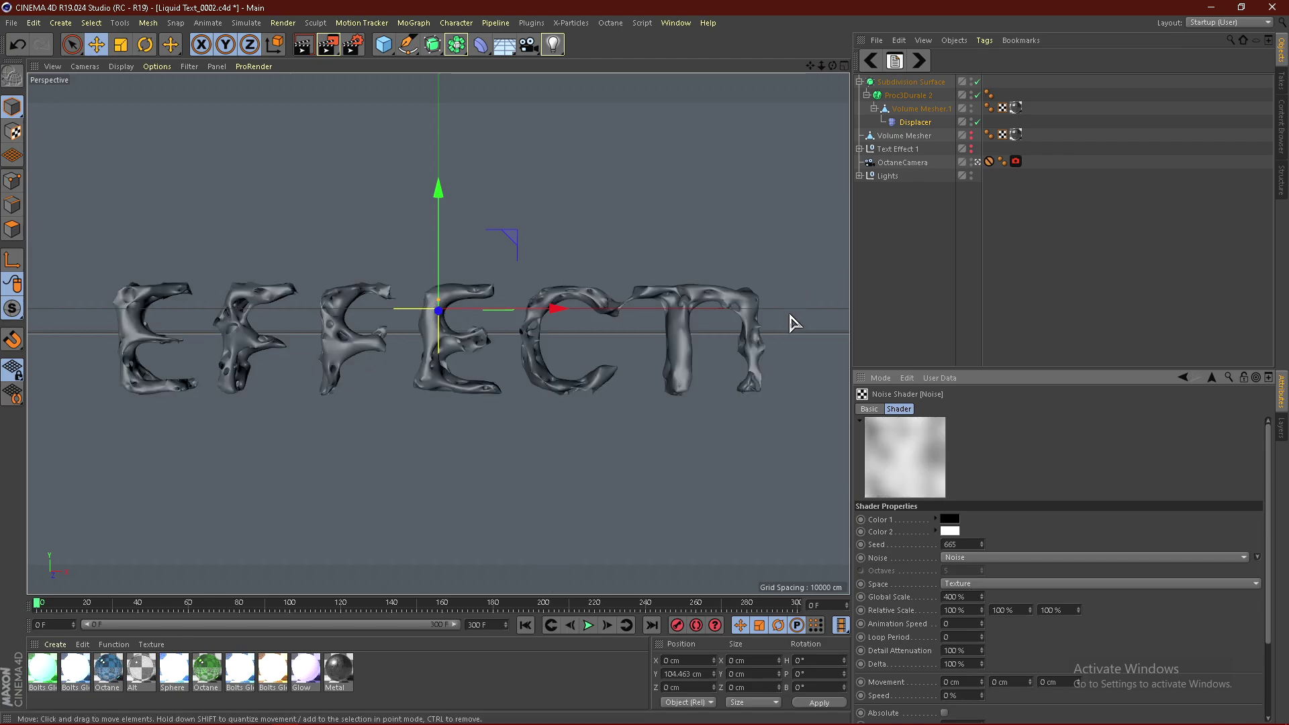
drag(1267, 604, 1255, 680)
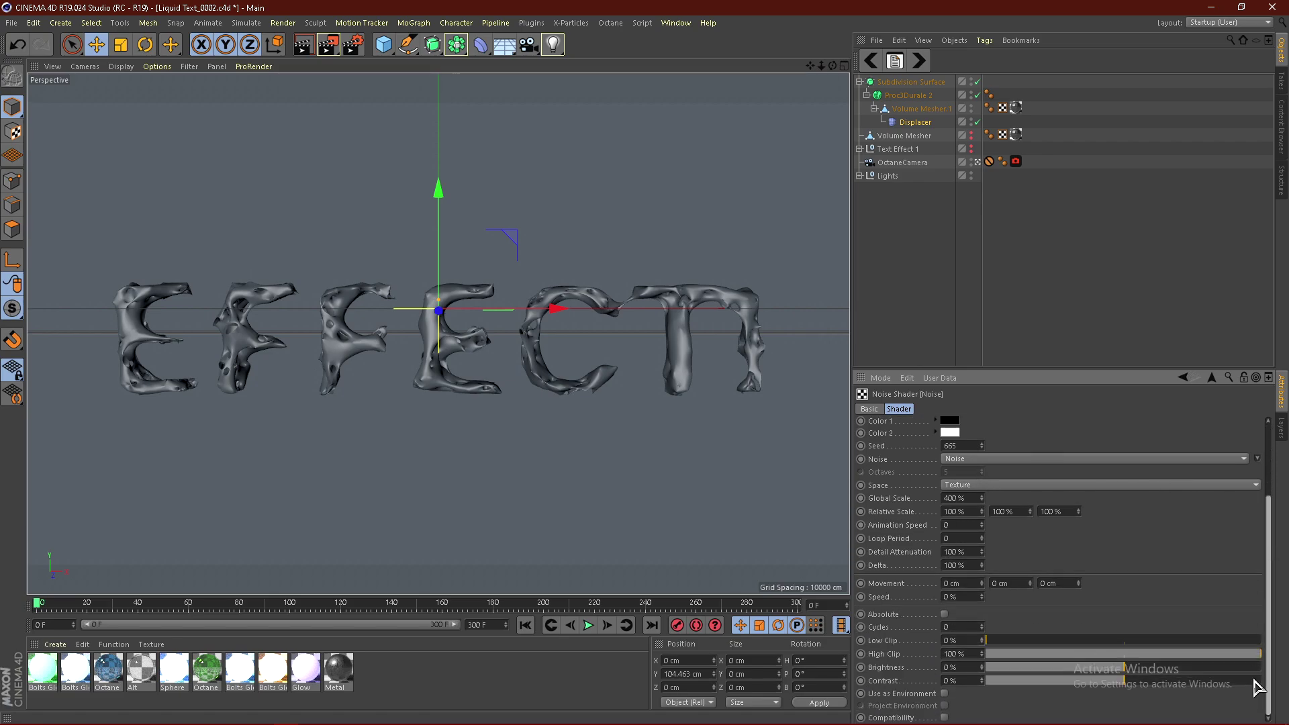
drag(1139, 688, 1188, 683)
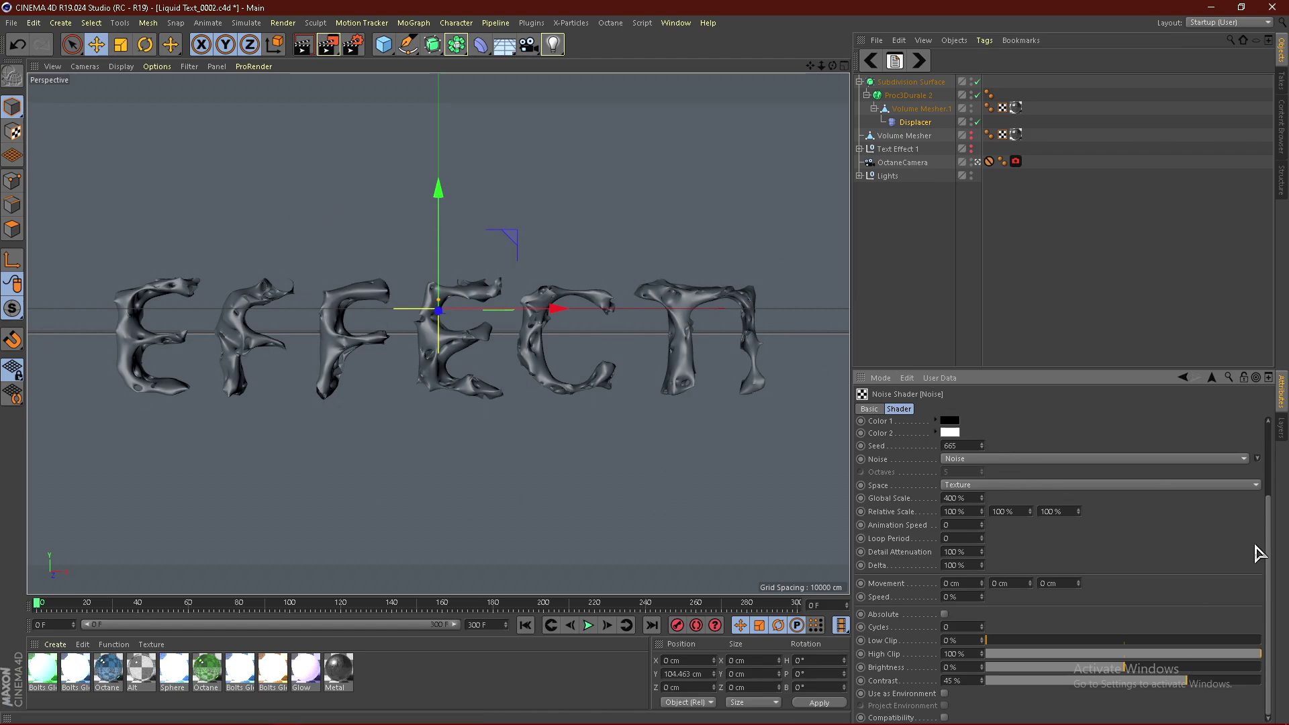
scroll(1270, 554, up, 3)
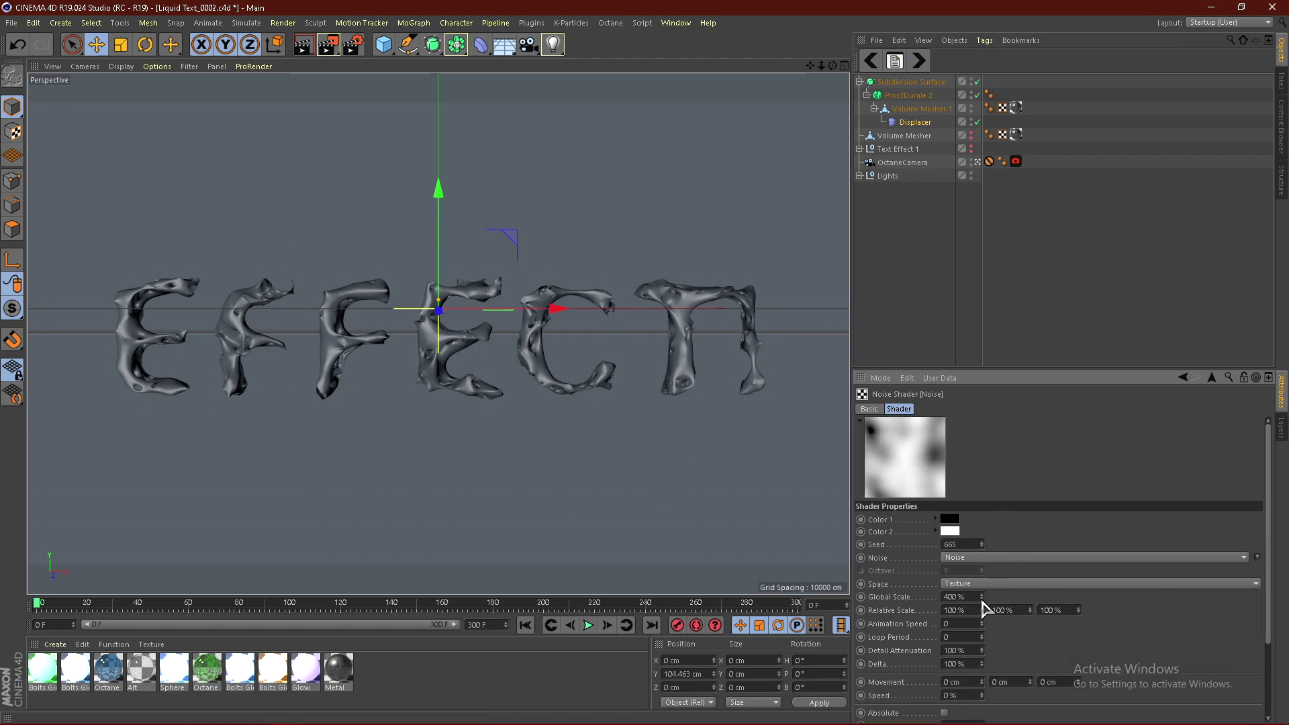
Try a height of 16 cm for the Displacer and undo it
click(915, 122)
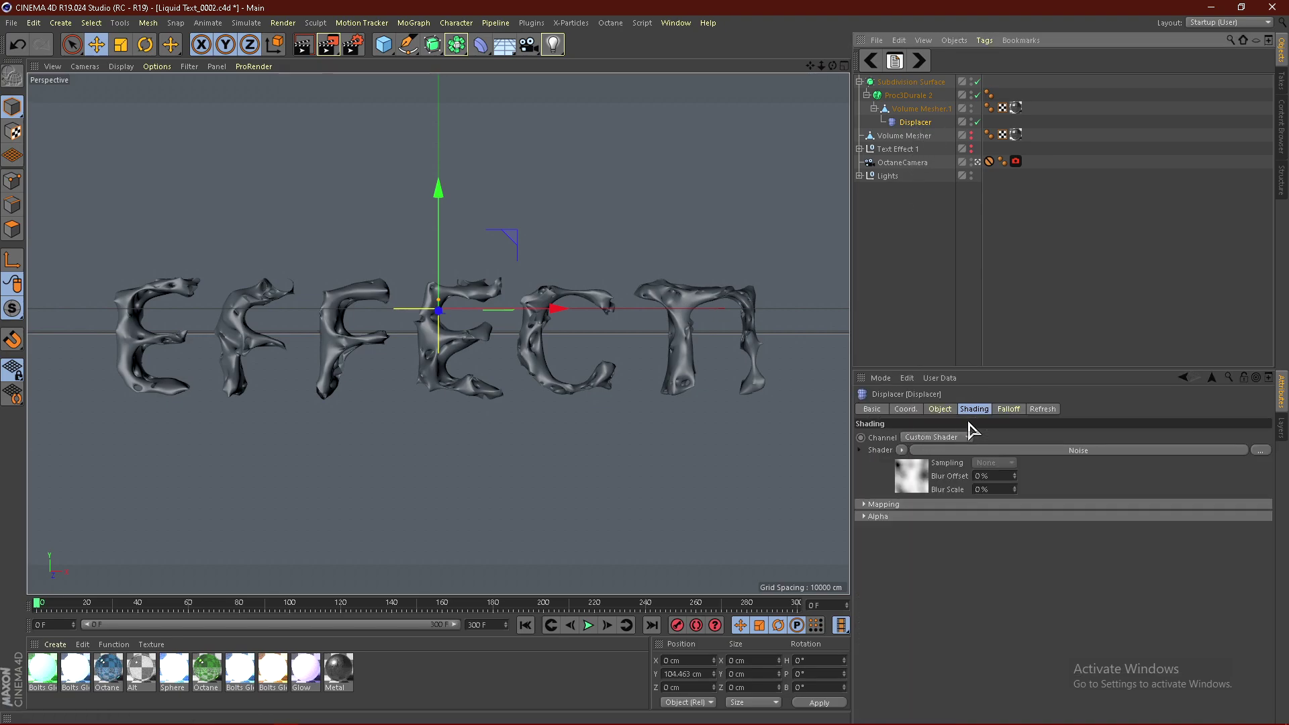
click(940, 410)
drag(942, 468, 960, 468)
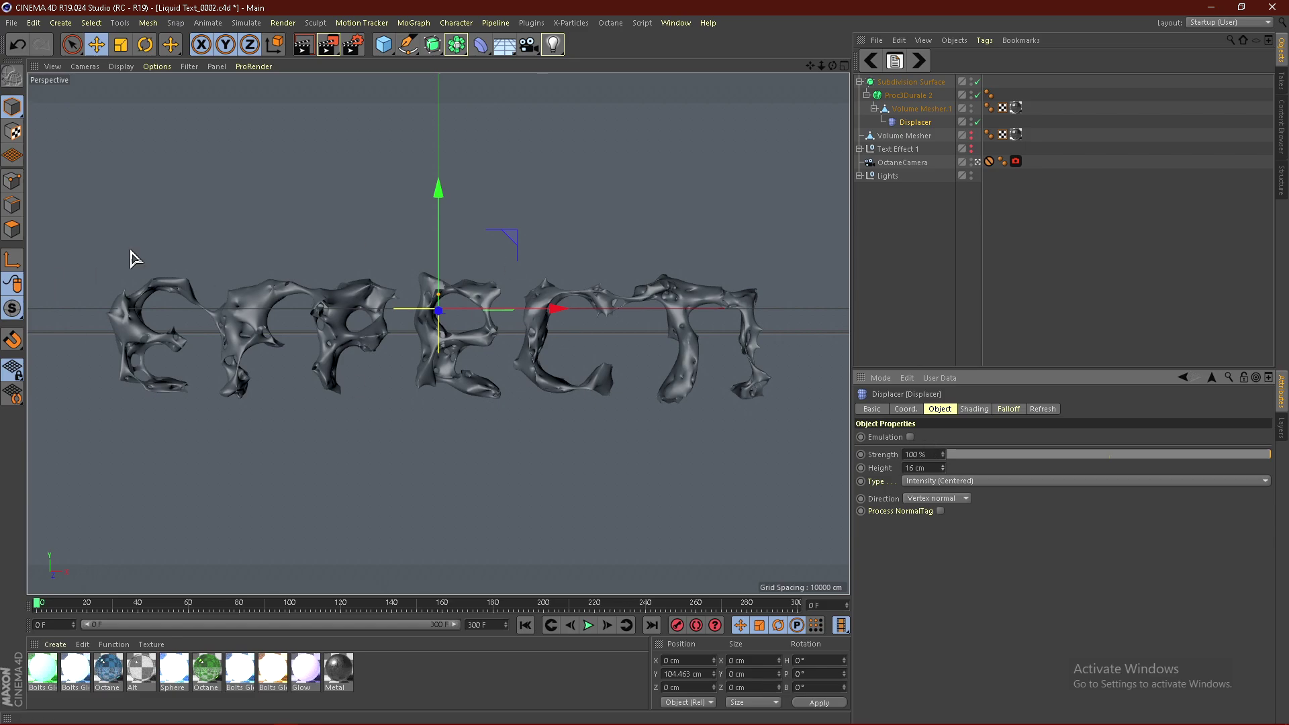
key(ctrl+z)
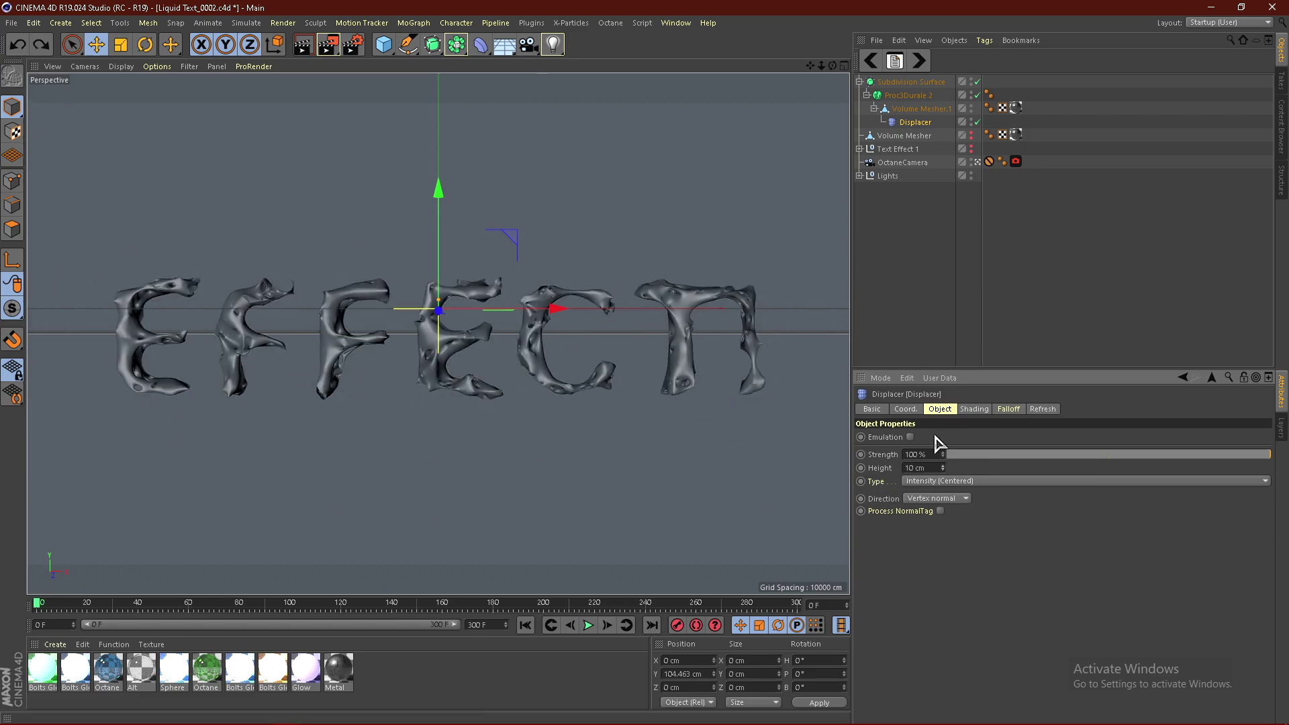
Change the noise type in the Displacer's shader to Luka
click(974, 409)
click(916, 478)
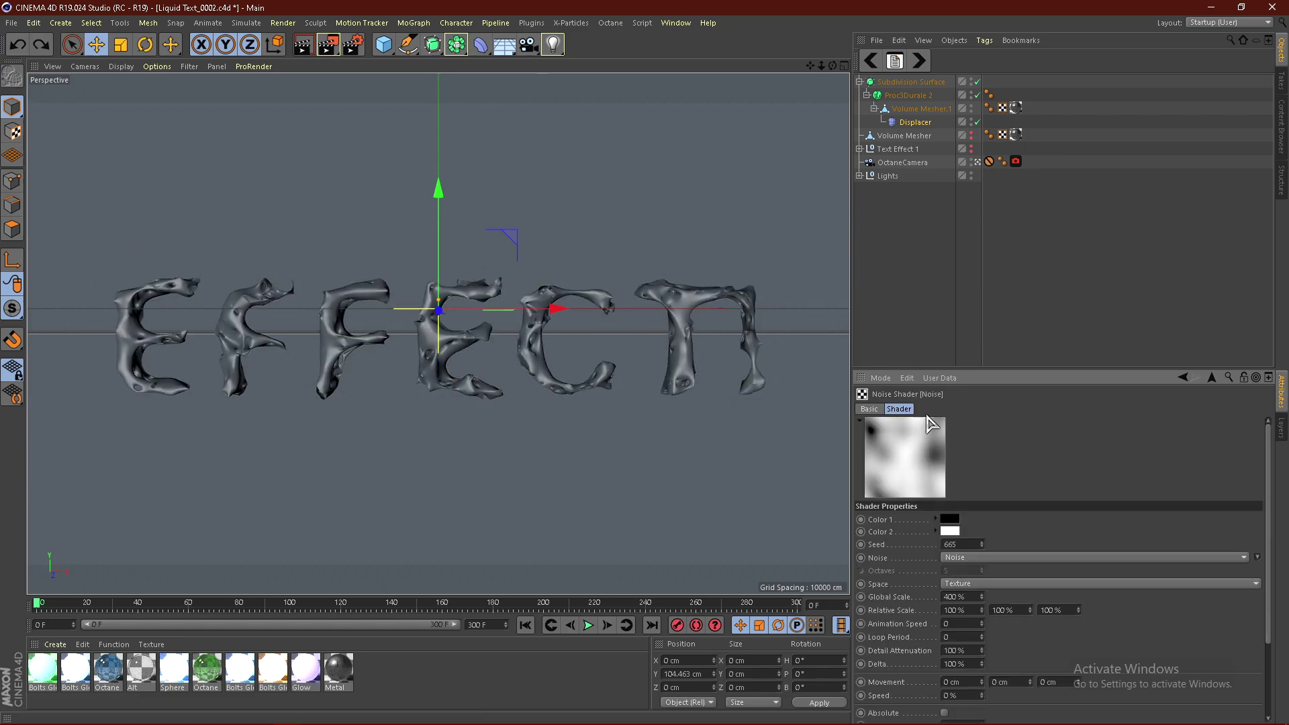
scroll(984, 563, up, 2)
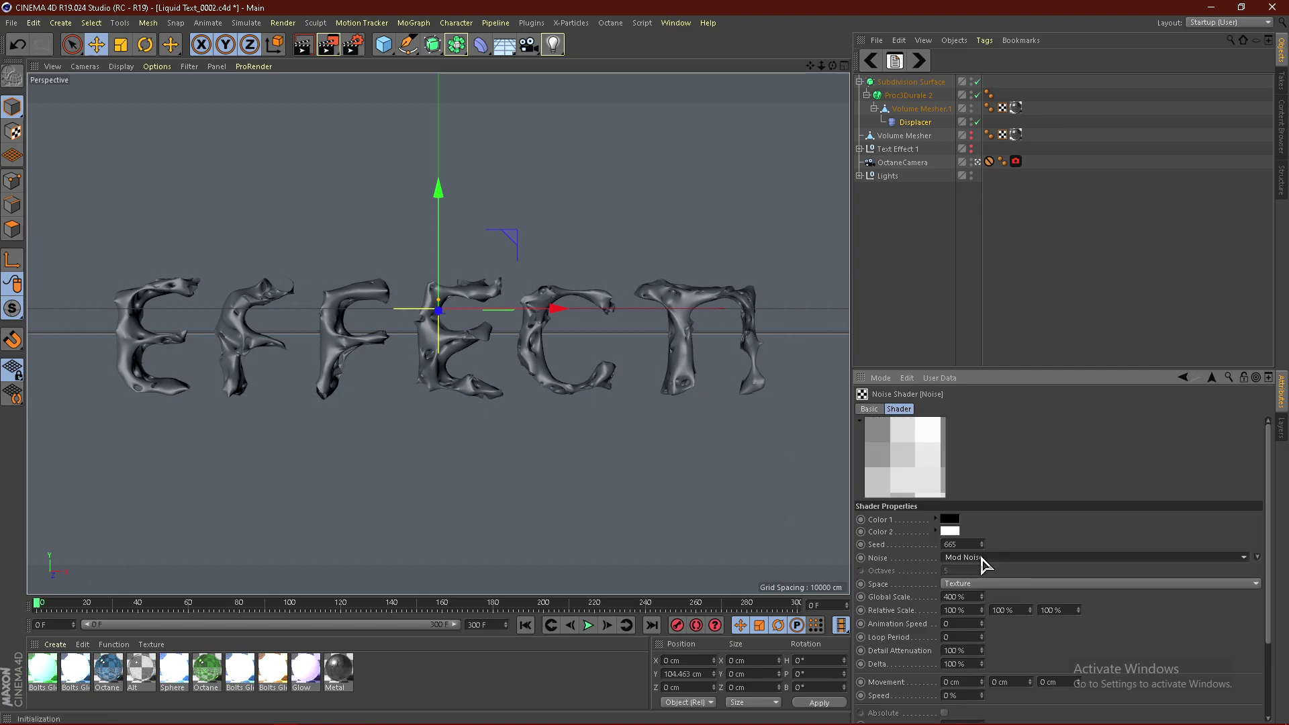
scroll(982, 562, up, 1)
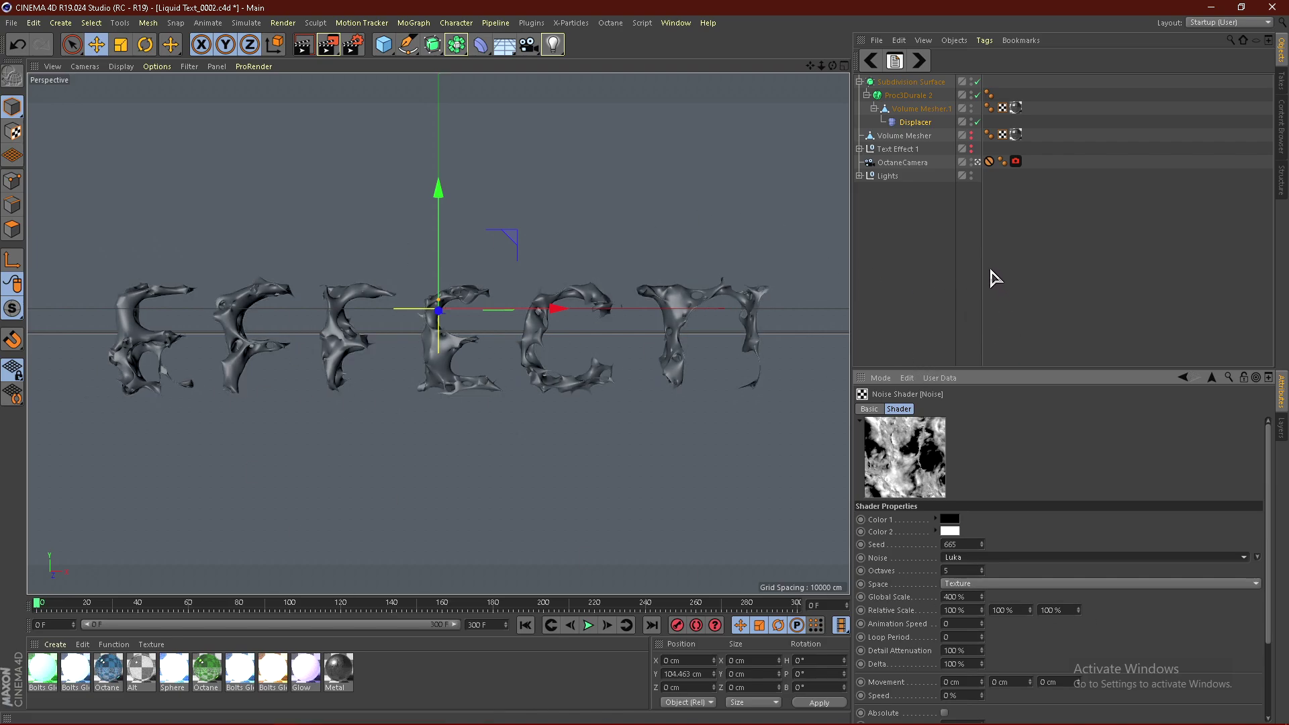
Add a Twist deformer and nest it inside Volume Mesher.1 below the Displacer
click(481, 46)
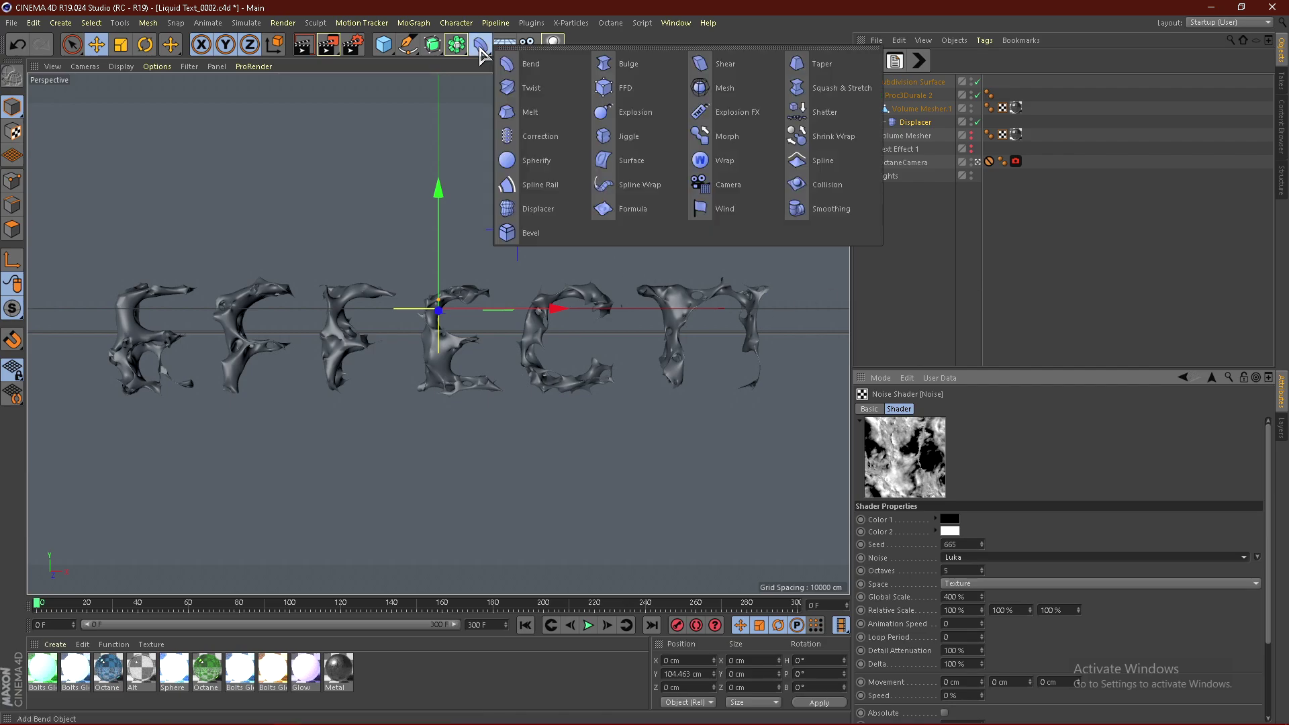
click(534, 88)
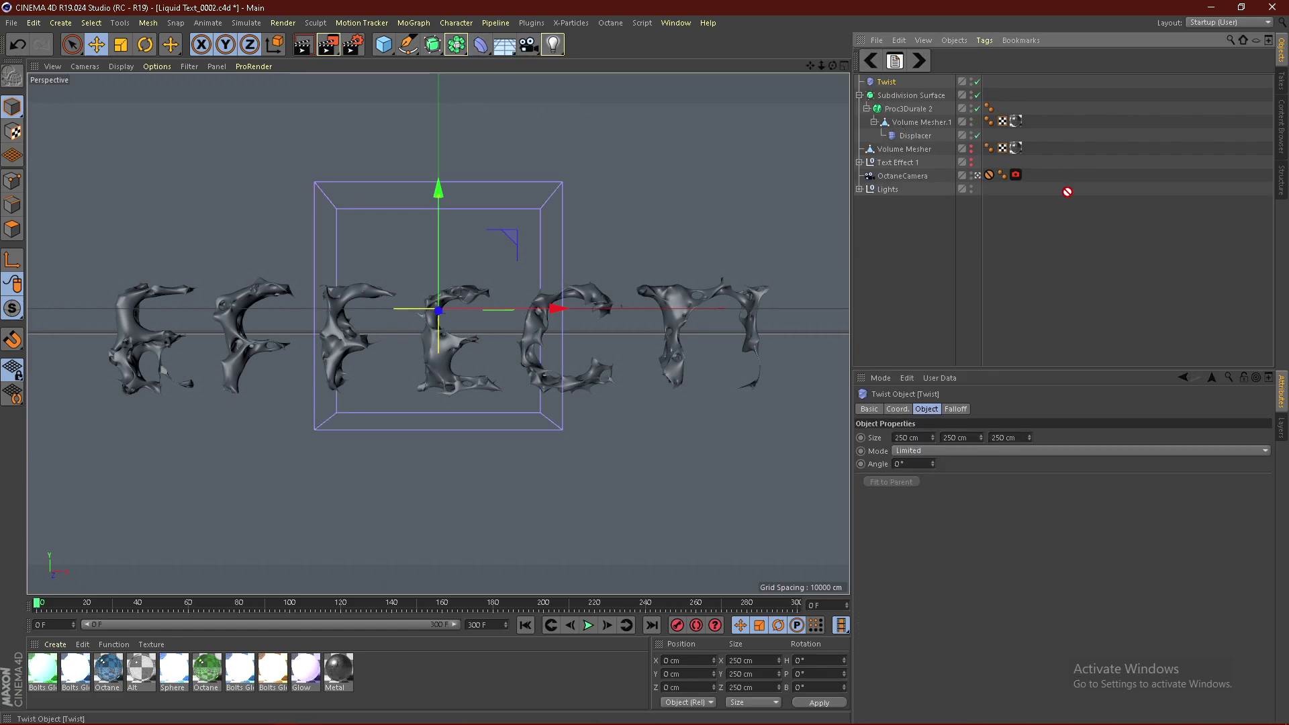
drag(913, 144, 910, 150)
click(929, 293)
click(906, 124)
click(911, 137)
click(921, 109)
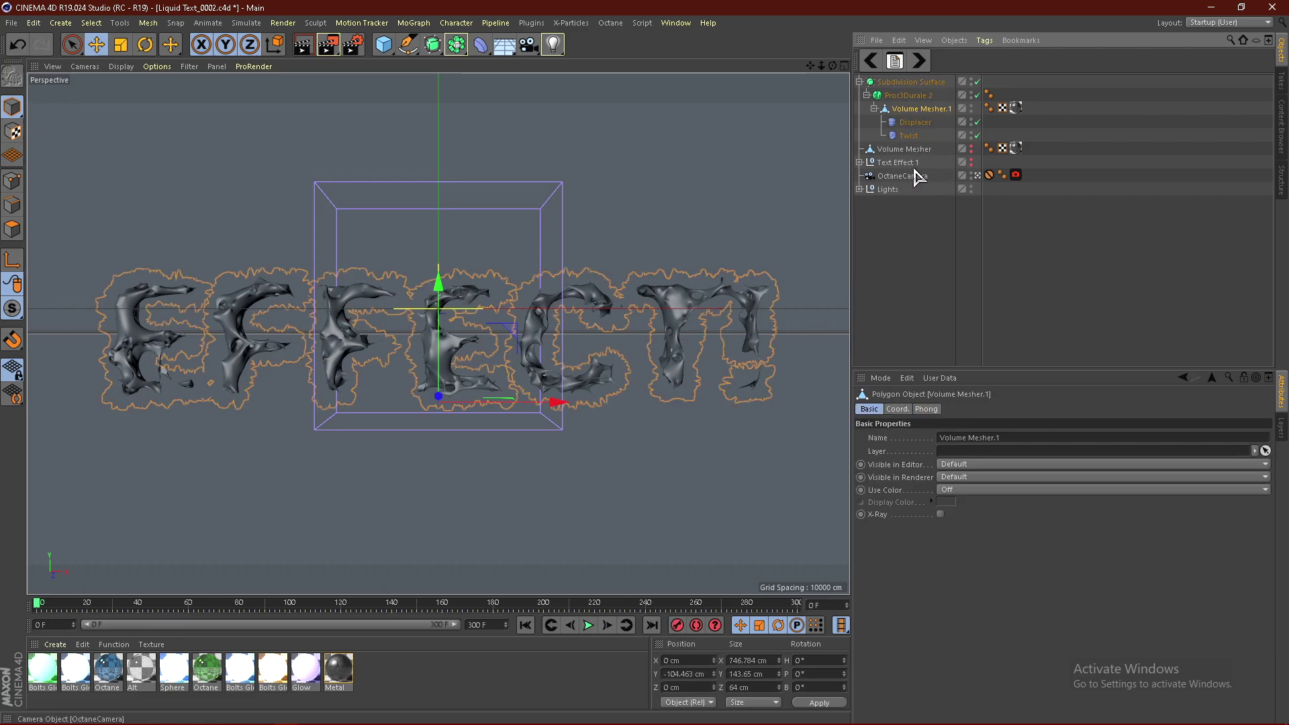
Fit the Twist deformer to its parent and set its angle to 180°
click(908, 135)
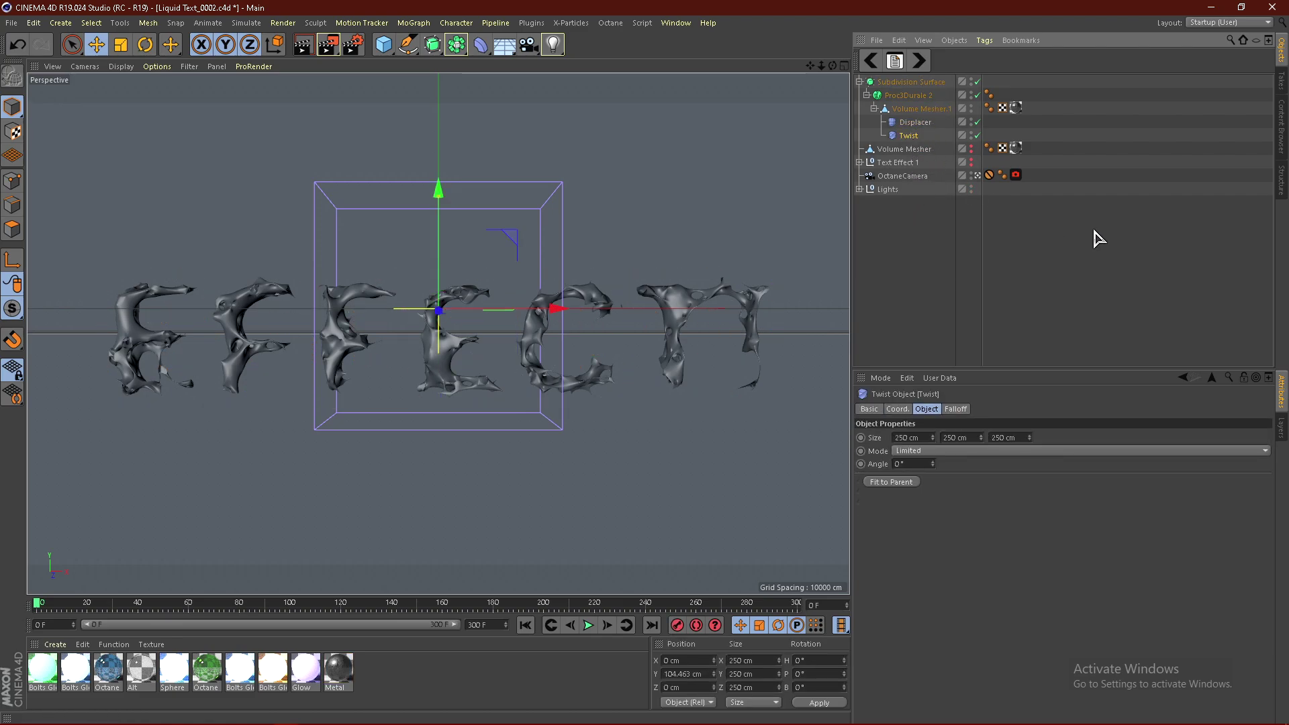
click(891, 482)
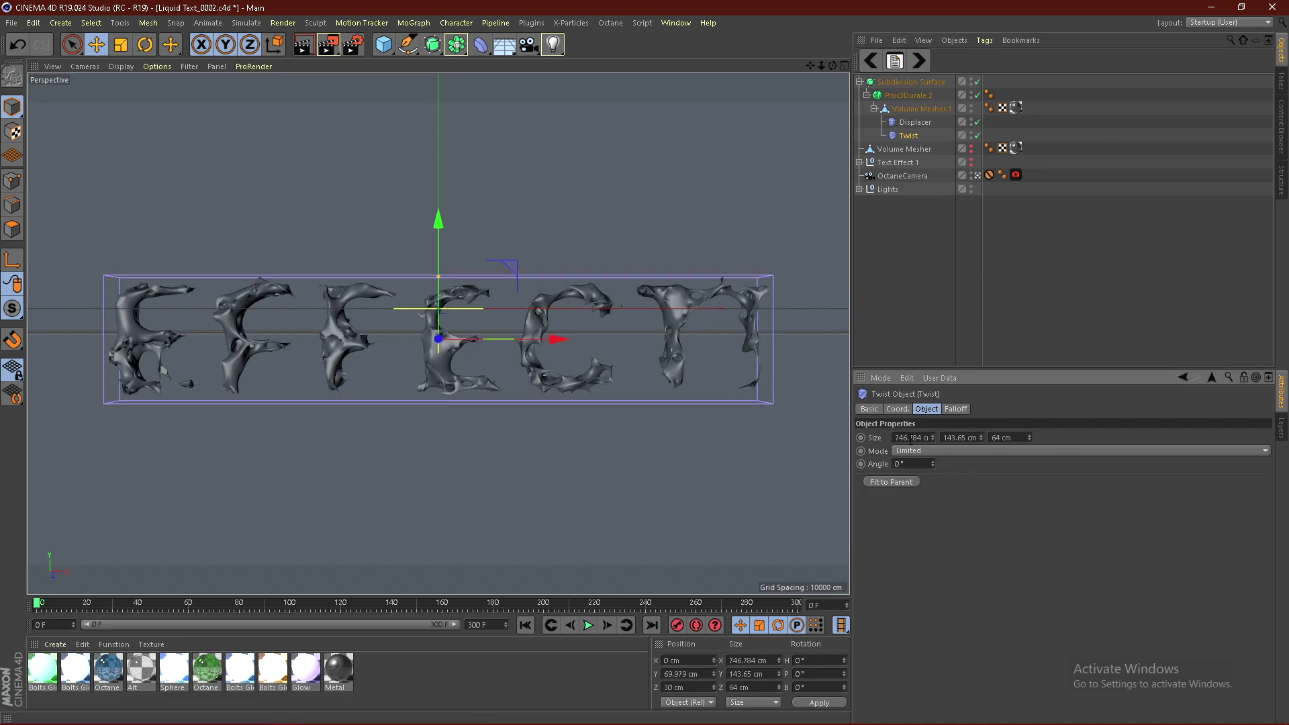
click(908, 122)
click(909, 135)
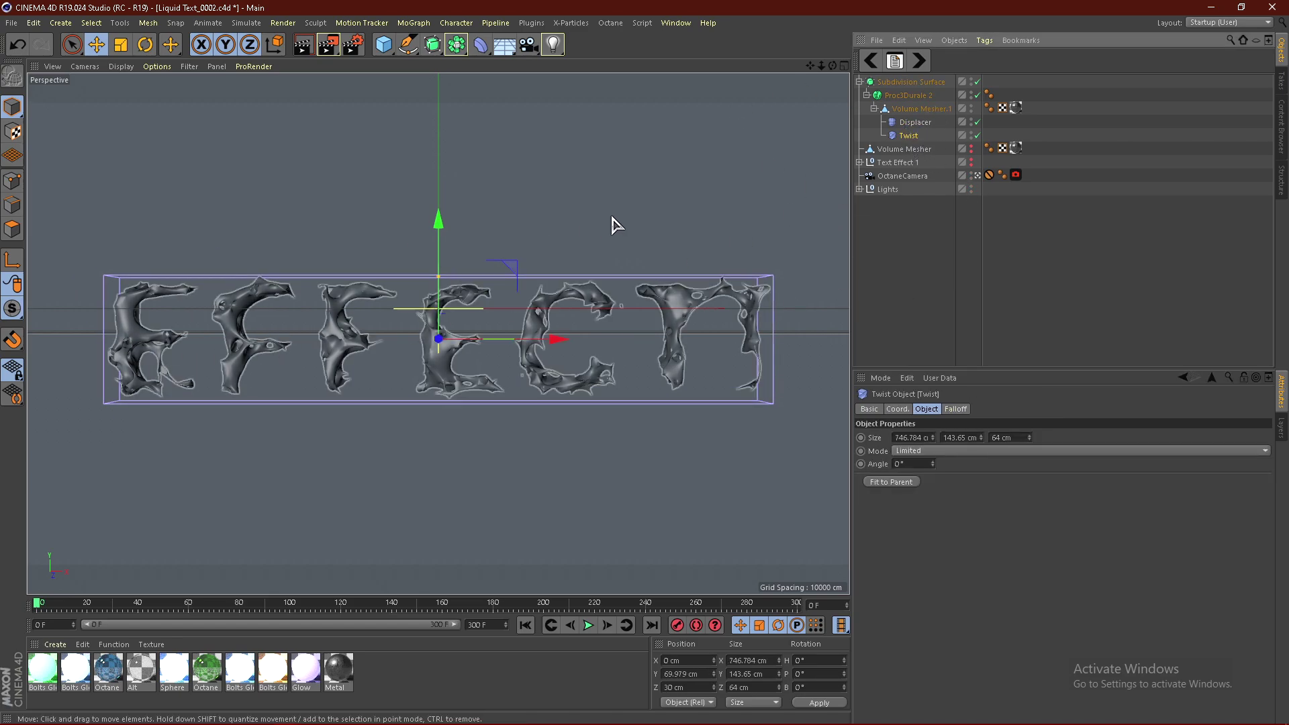
drag(908, 464, 872, 464)
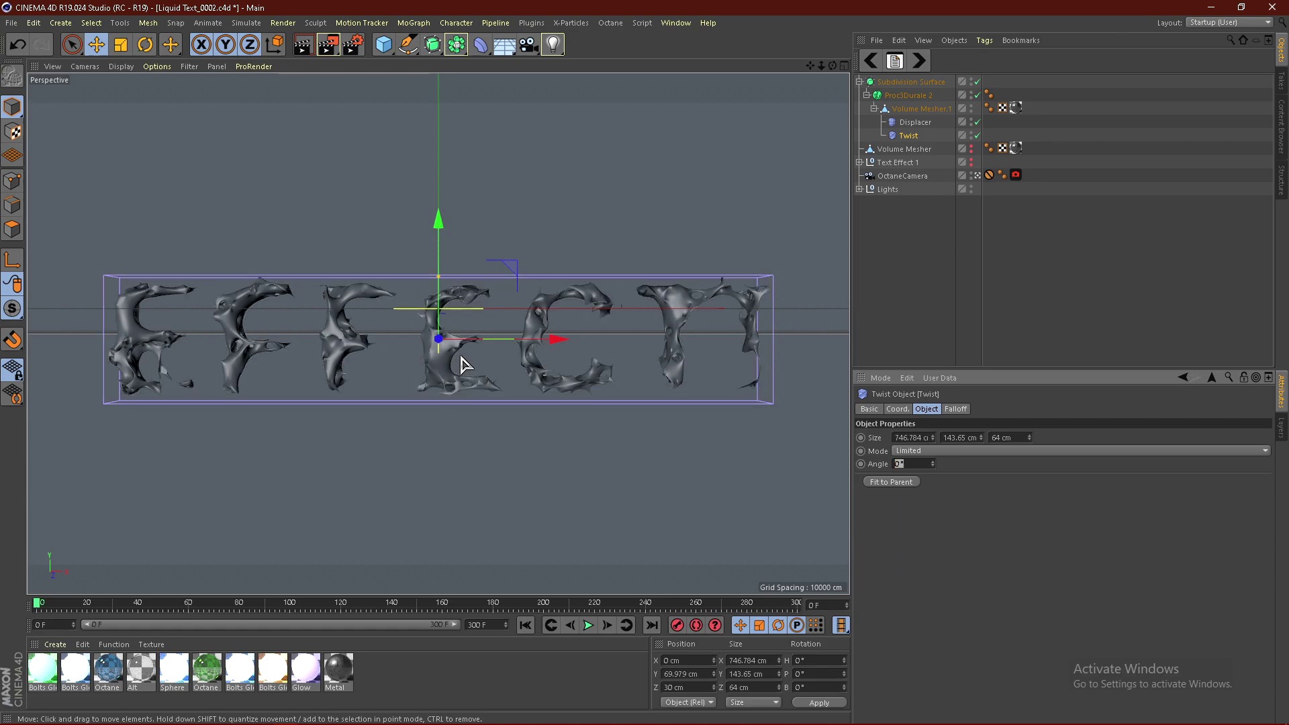
text(180)
key(Return)
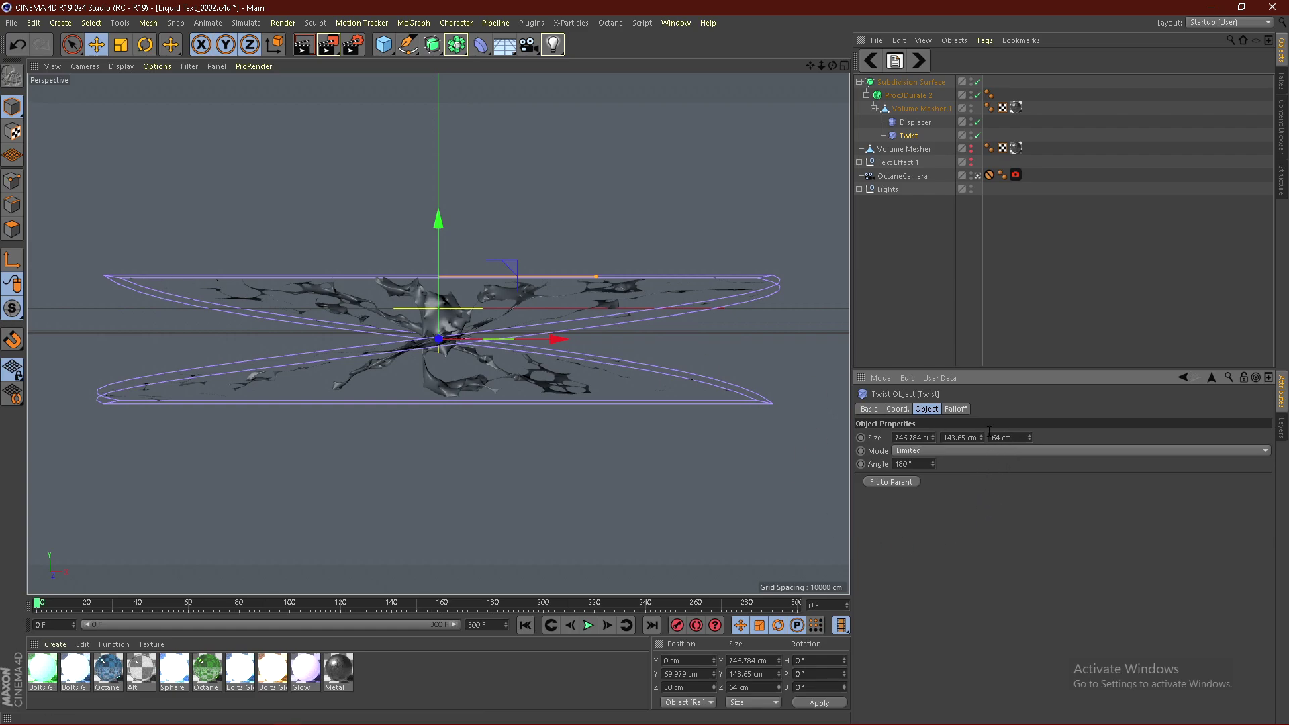
Set the Twist deformer's falloff shape to Capsule
click(956, 410)
click(921, 438)
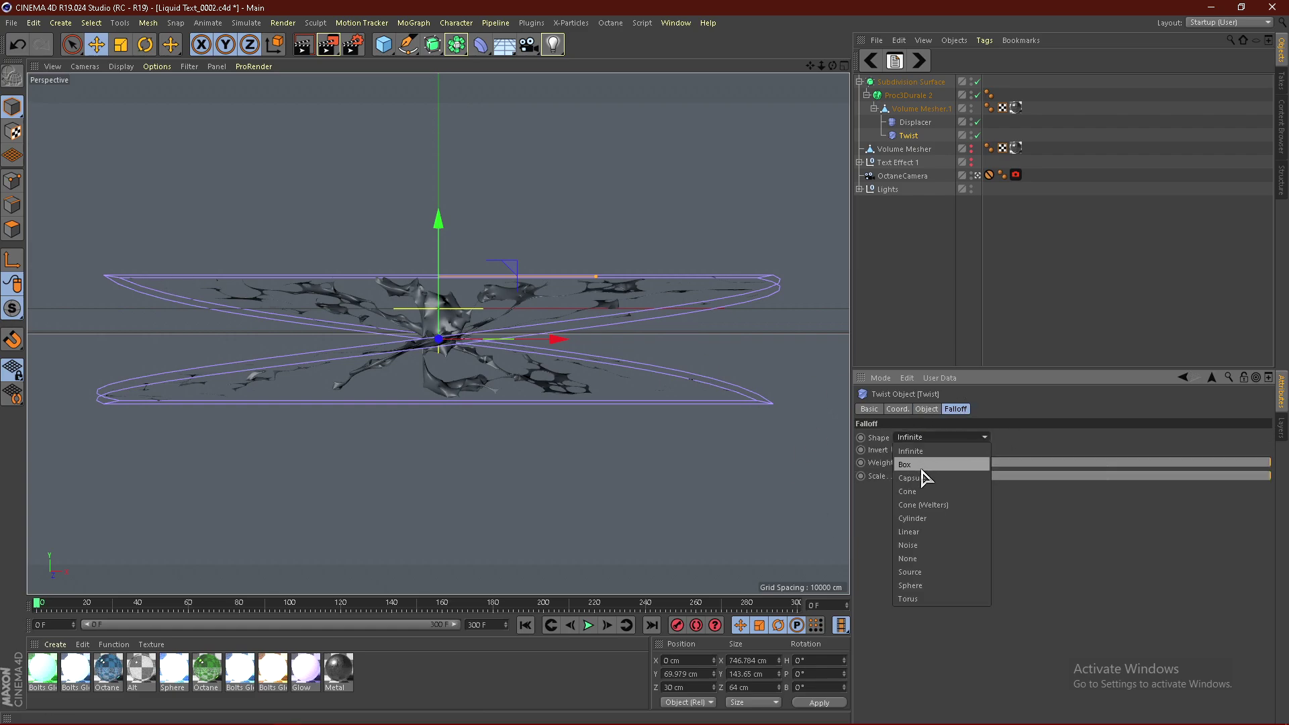
click(920, 475)
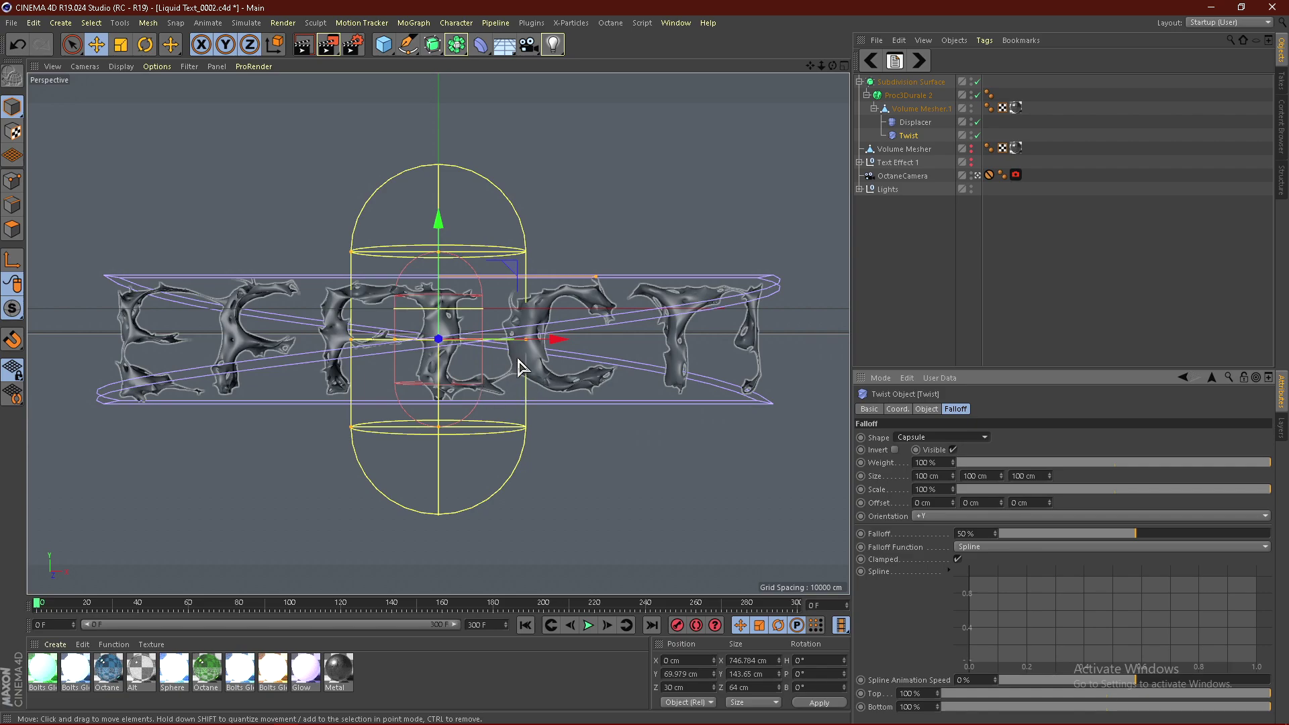
Try moving the Twist along the X axis and rotating it freehand, undoing both changes
drag(599, 342, 646, 334)
drag(562, 339, 417, 341)
key(ctrl+z)
key(ctrl+z)
key(r)
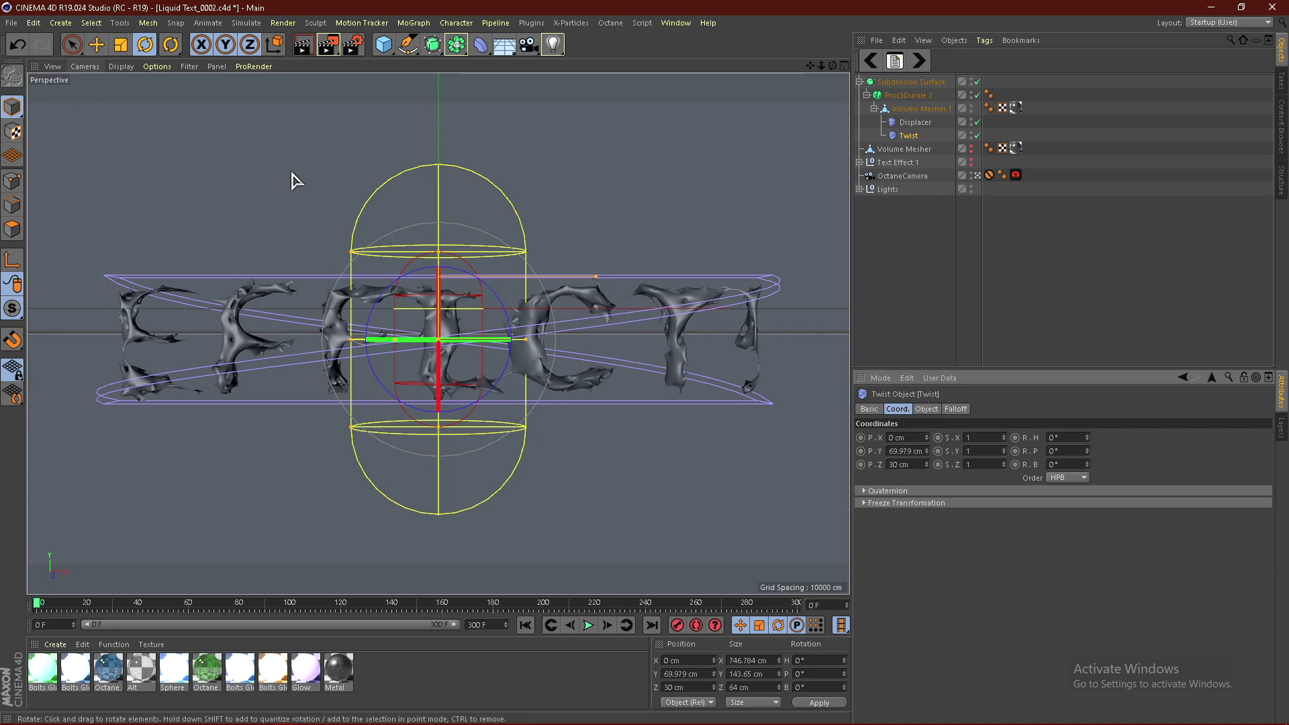
drag(494, 293, 472, 285)
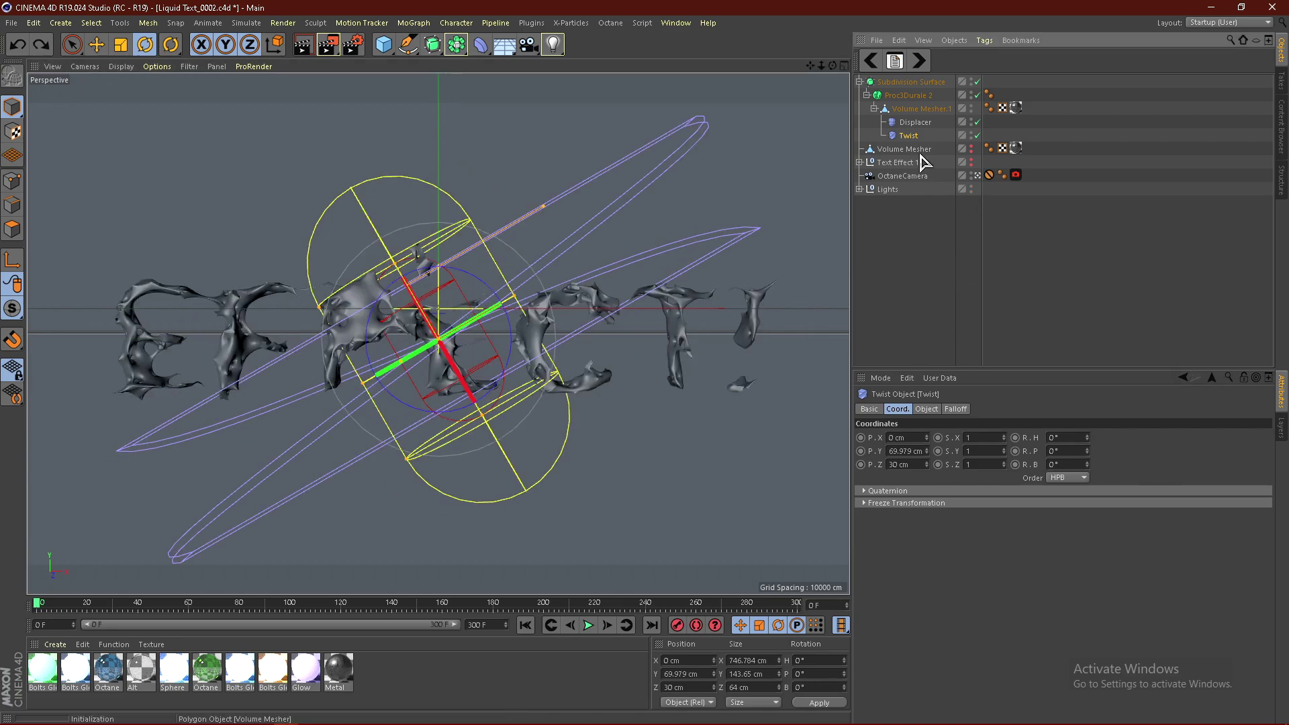
key(ctrl+z)
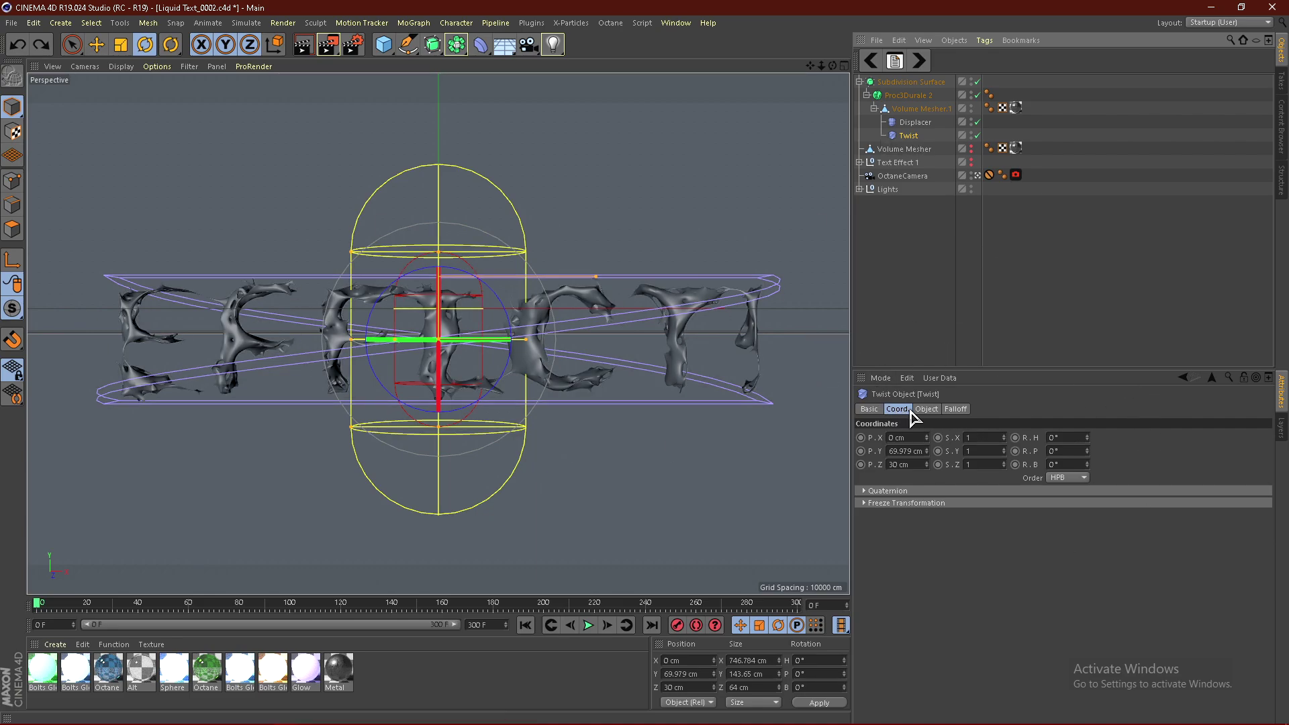
Set the Twist's bank rotation to 90° and stretch its capsule falloff lengthwise across the whole text
double_click(1051, 465)
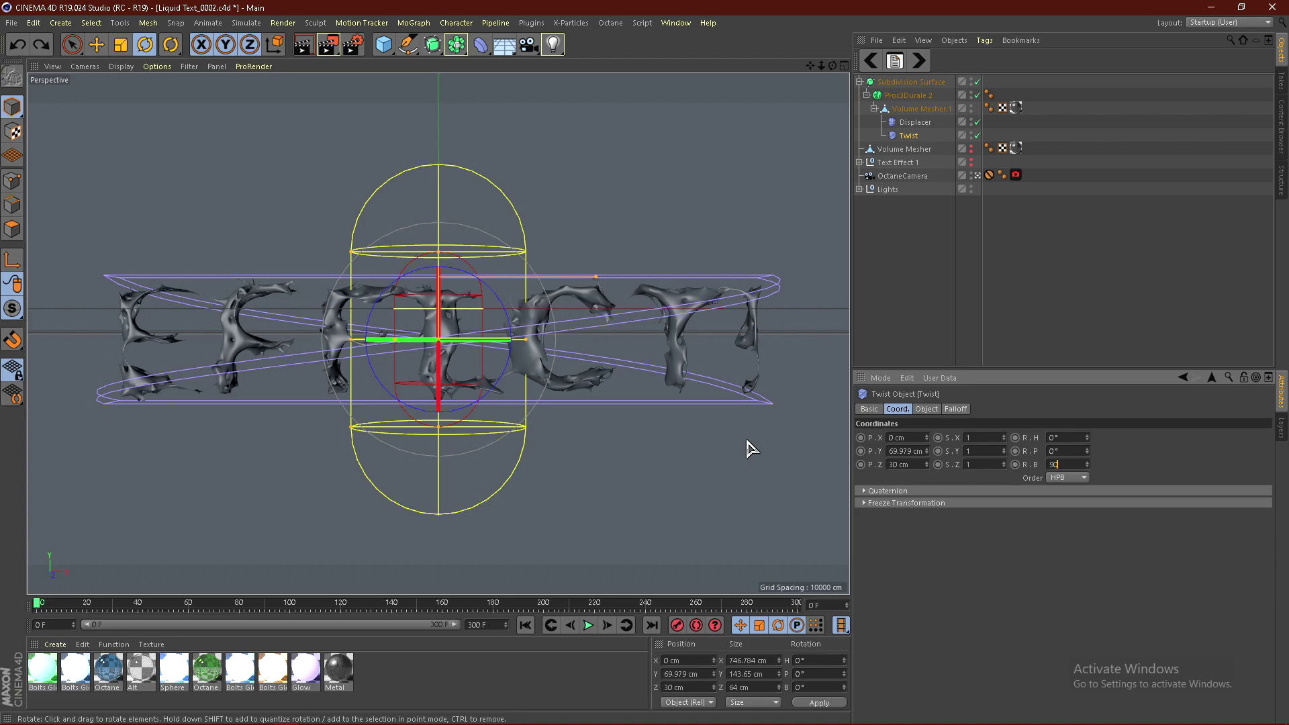
key(Return)
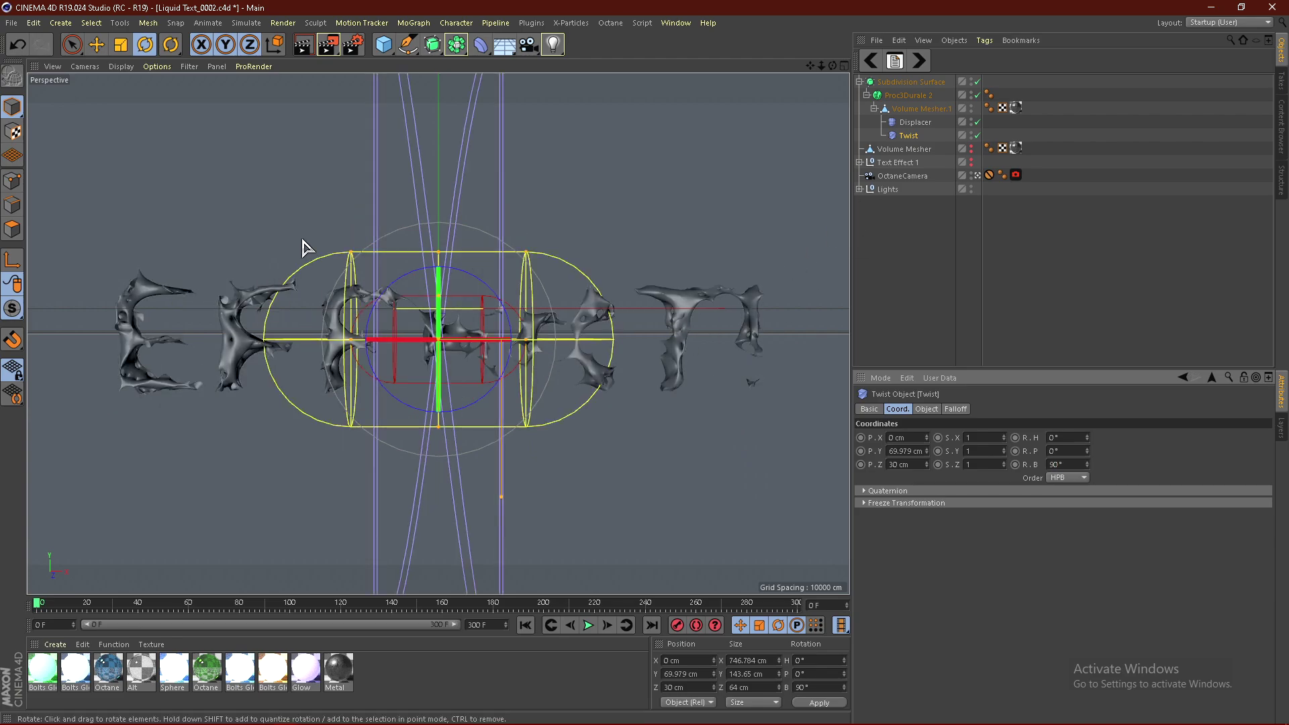
drag(527, 340, 713, 339)
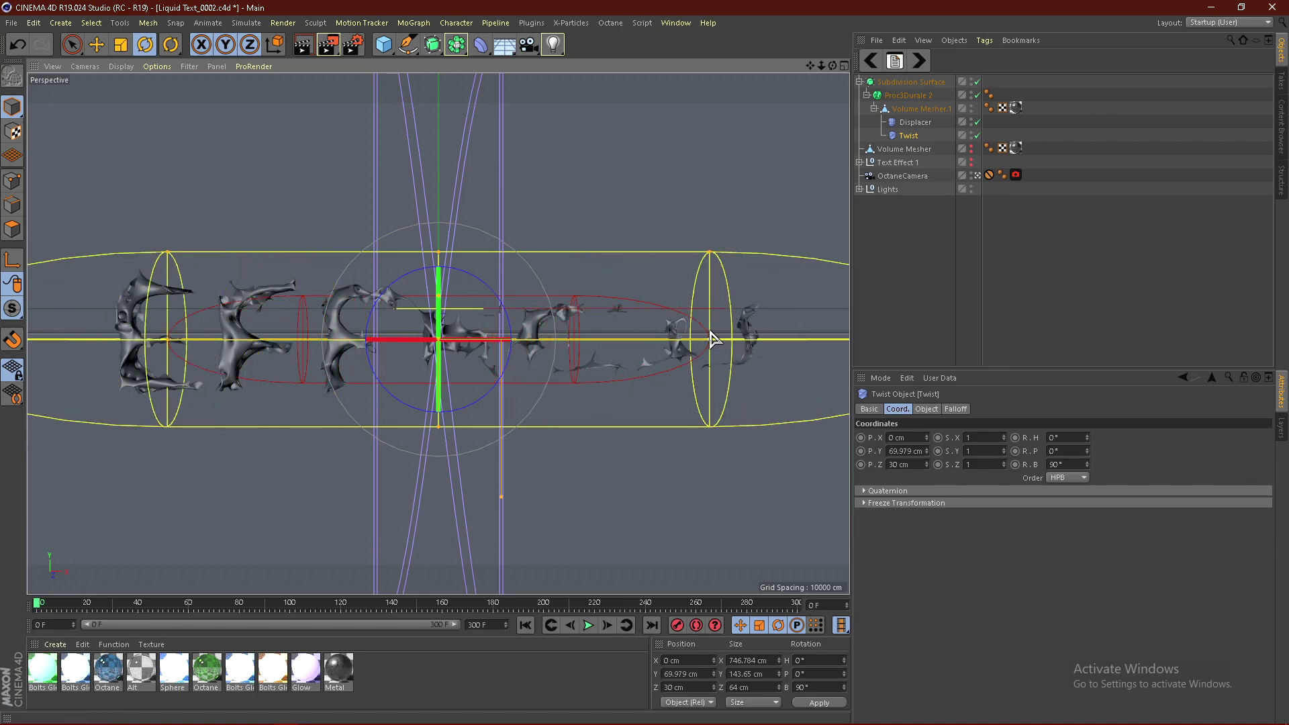
drag(631, 338, 604, 341)
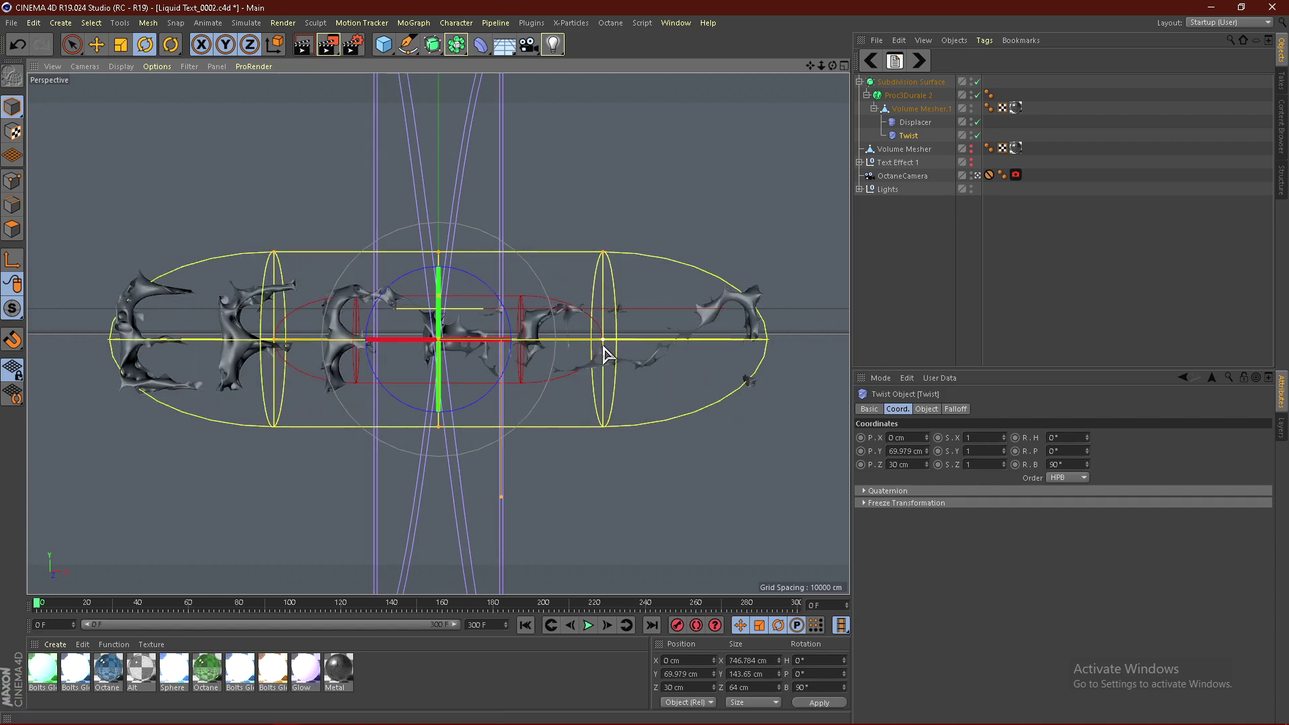
Move the Twist slightly in the negative X direction and deselect it
click(927, 409)
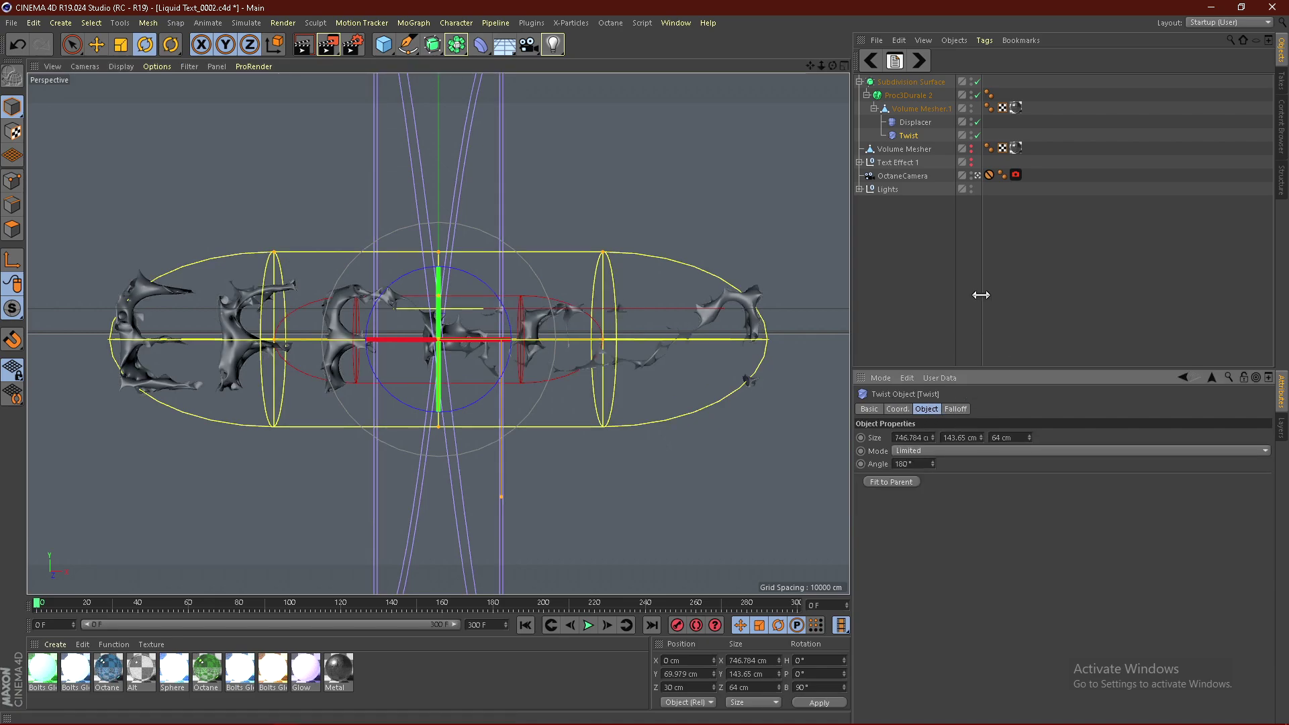
click(96, 44)
drag(552, 340, 521, 336)
click(1013, 282)
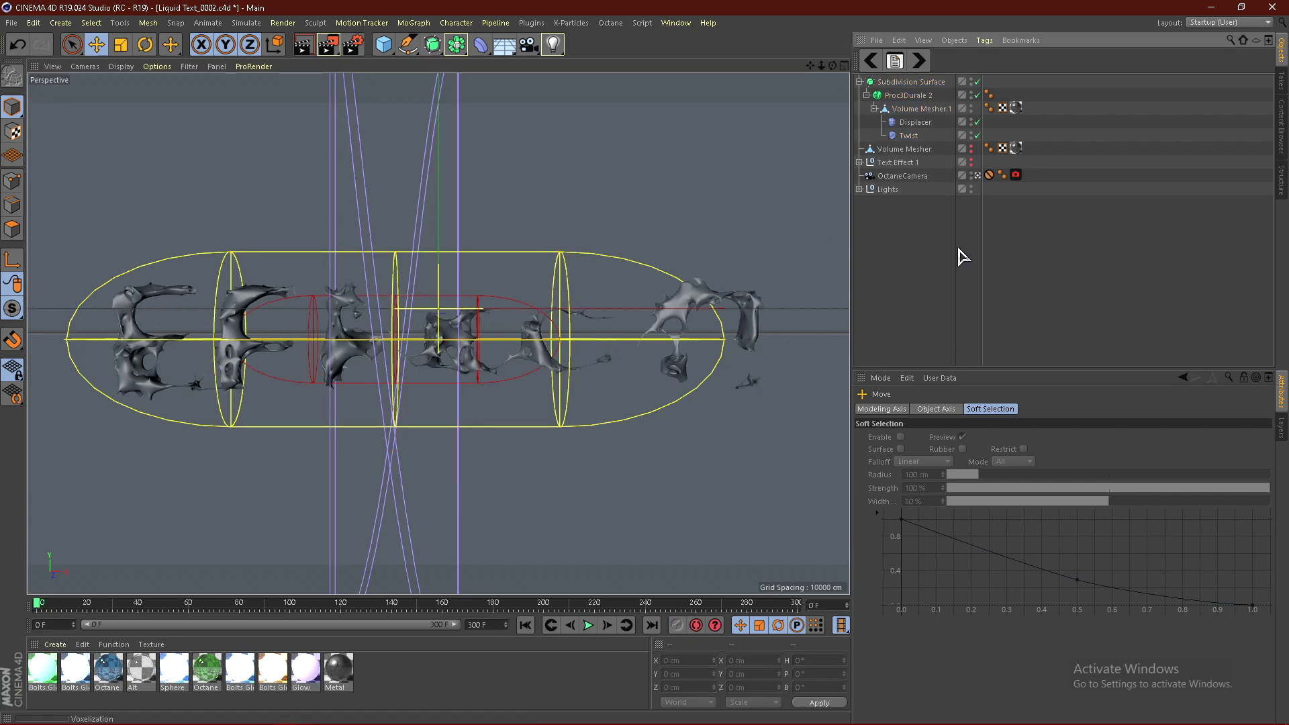
Make the original Volume Mesher text visible and set the Displacer's height to 20 cm
click(971, 163)
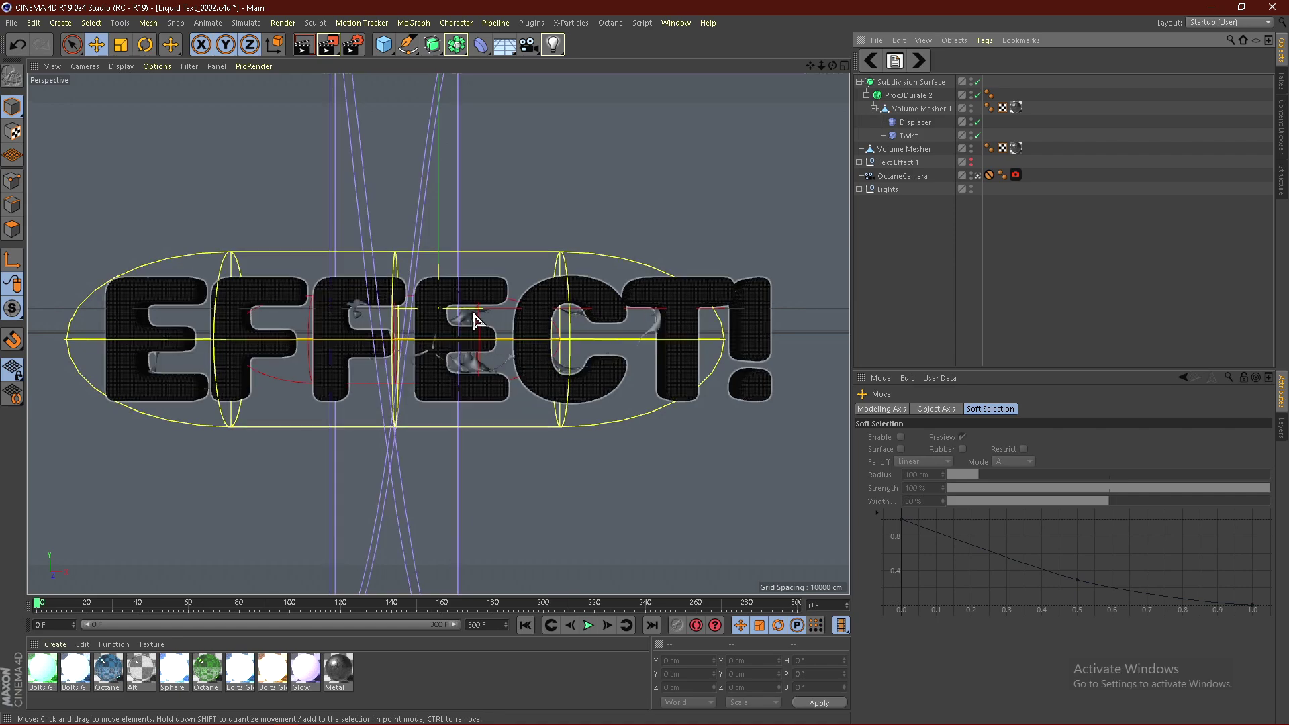
click(915, 122)
click(934, 468)
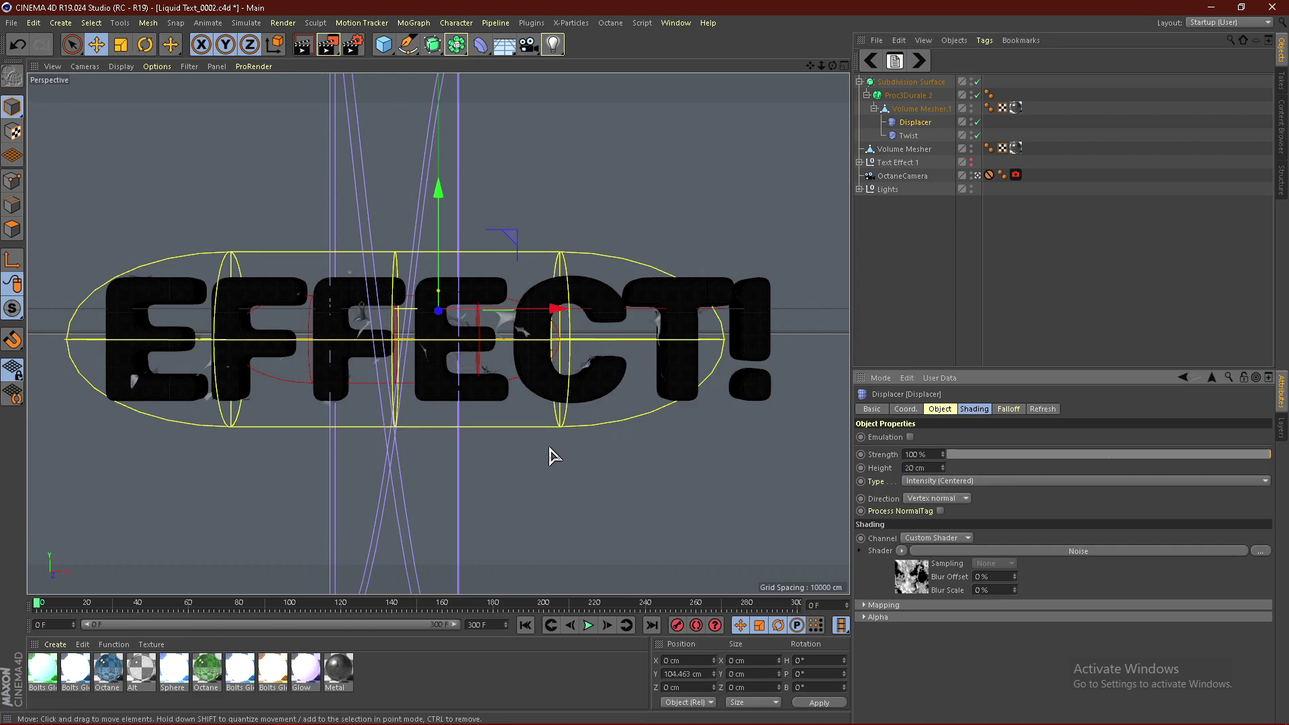
click(966, 294)
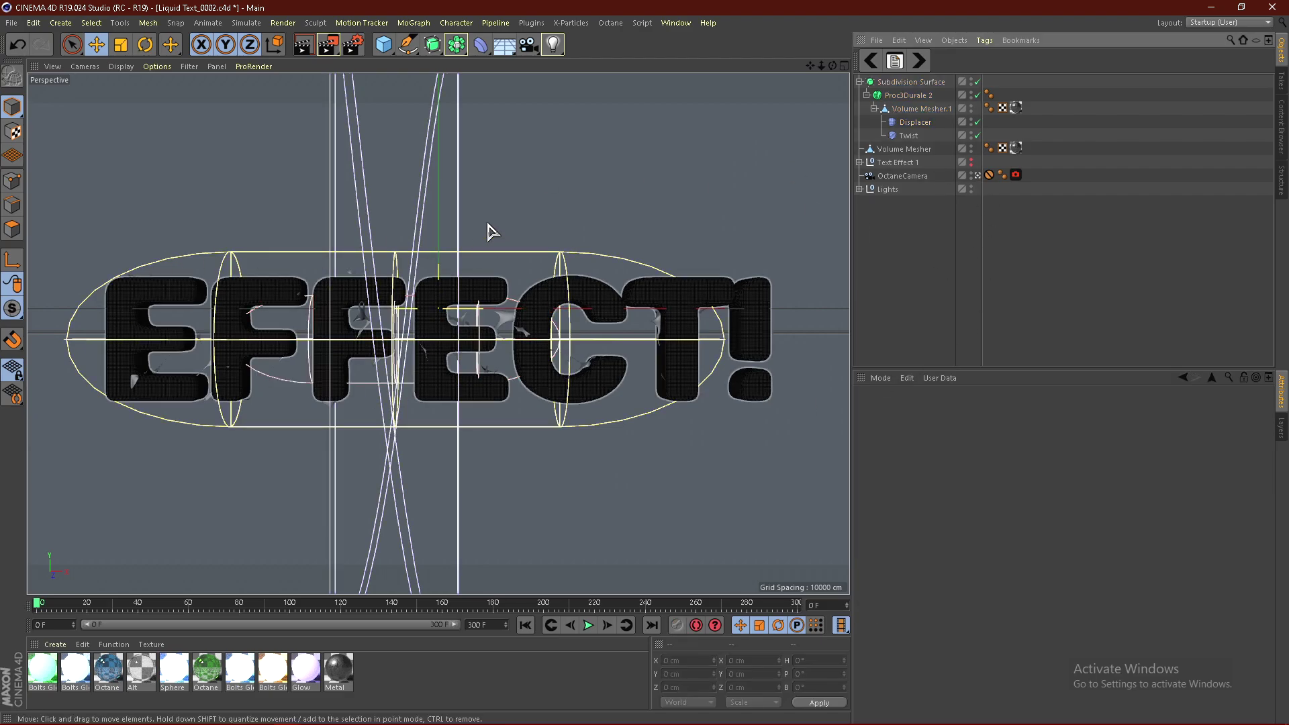
Leave the OctaneCamera view, collapse and select the Subdivision Surface, examine the text from several angles, and return to the camera
click(977, 176)
scroll(456, 413, down, 6)
scroll(498, 317, up, 2)
alt+drag(500, 324, 589, 417)
click(859, 81)
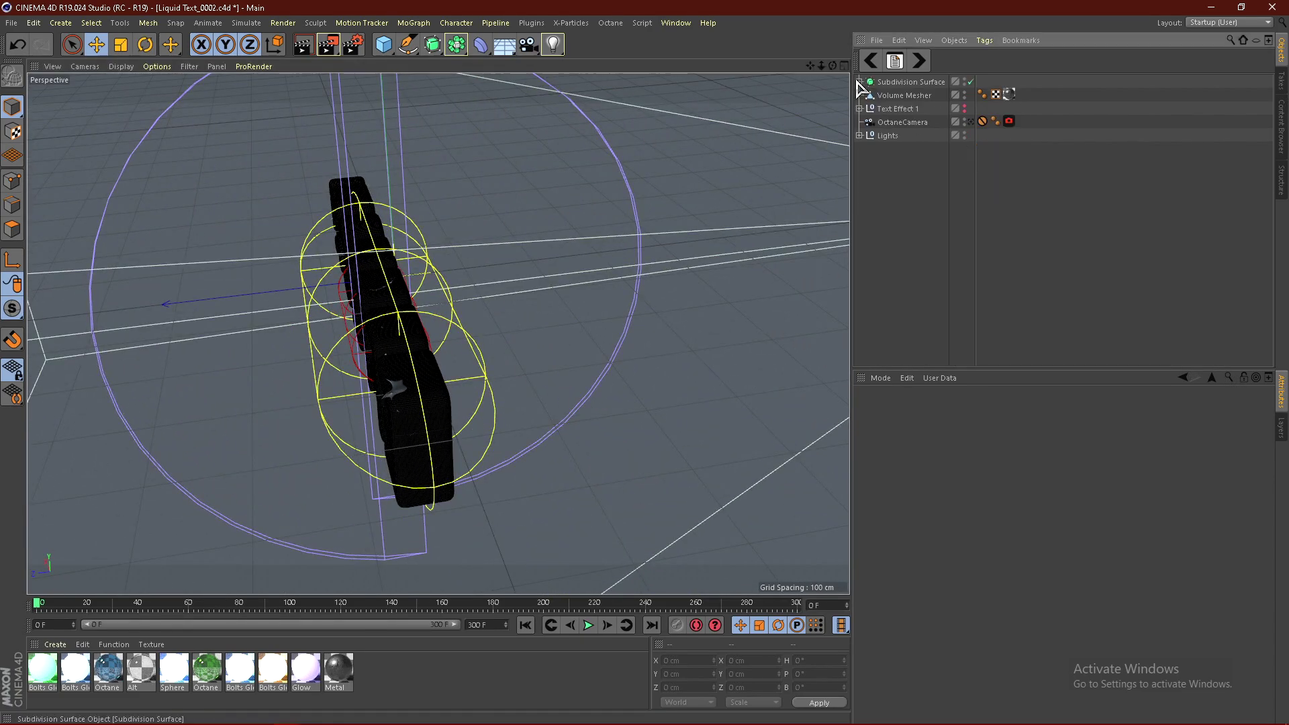
click(881, 85)
drag(282, 287, 493, 424)
alt+drag(388, 394, 358, 394)
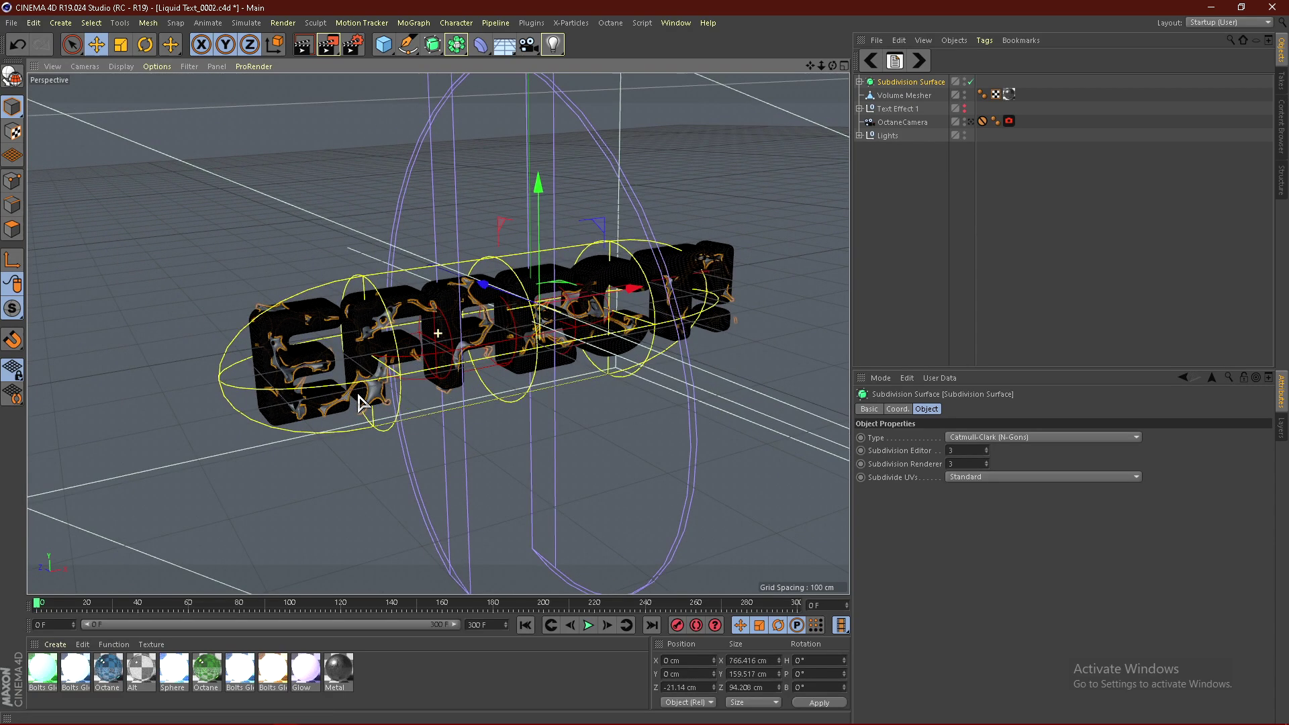
click(971, 122)
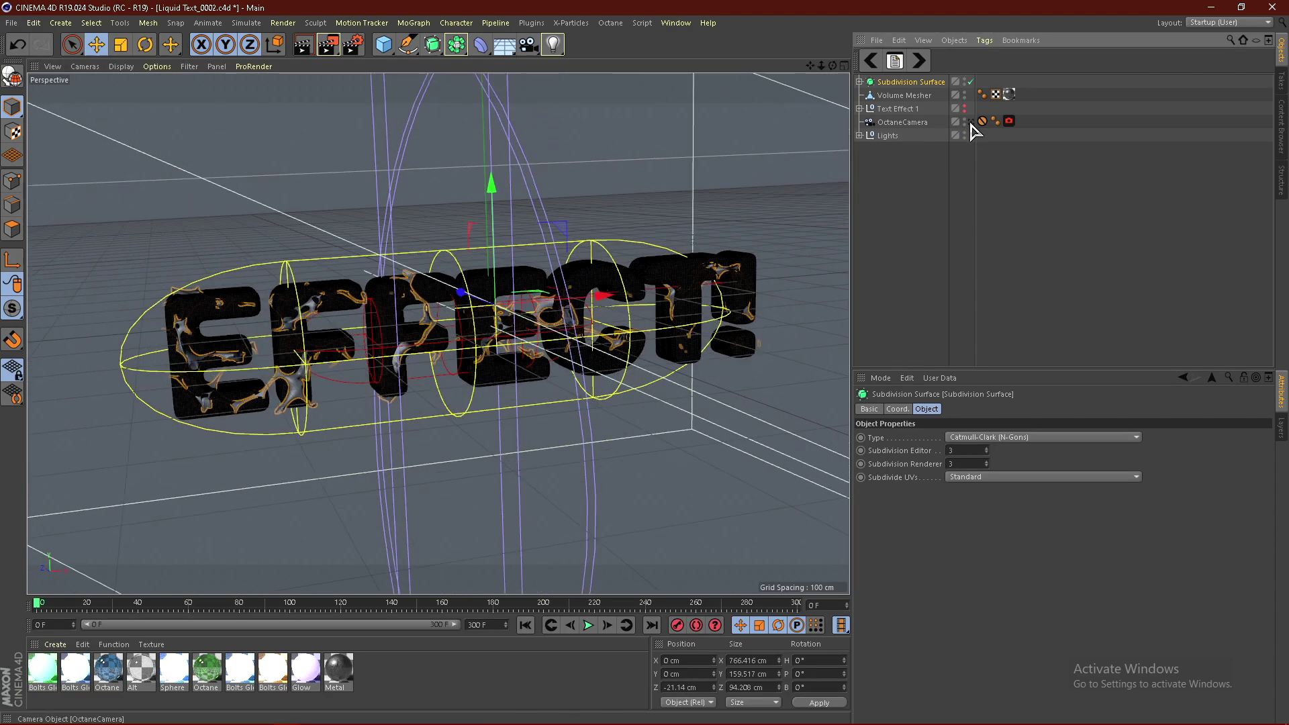
Move the Subdivision Surface to about -10.8 cm in Z, checking outside the camera view, and raise it to about 2.9 cm in Y
click(917, 288)
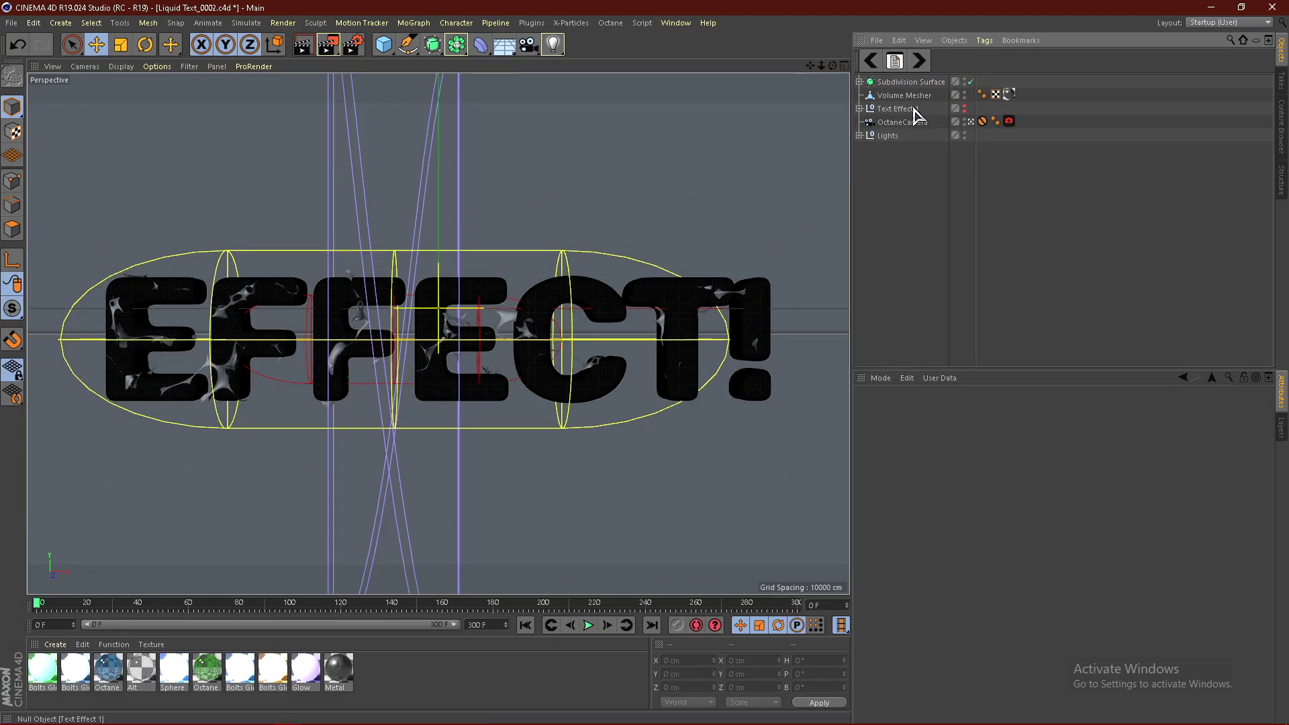
click(910, 83)
click(970, 121)
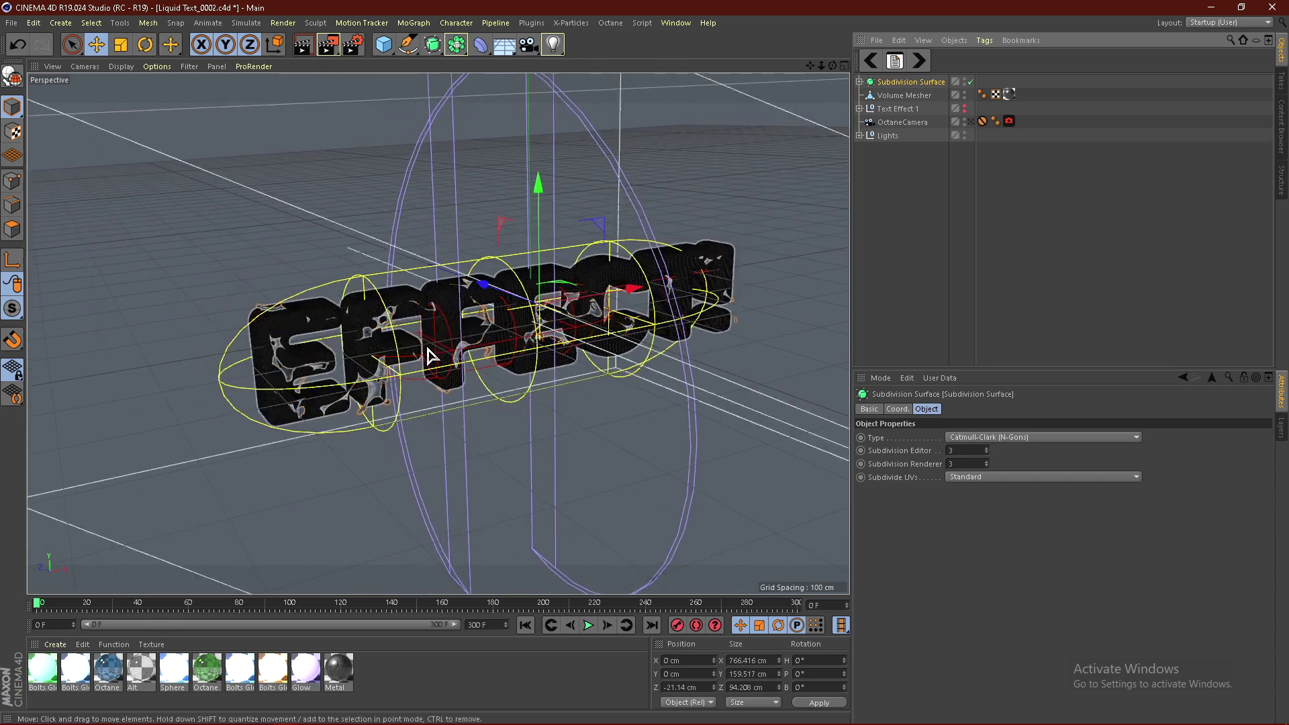
drag(443, 281, 904, 252)
click(970, 122)
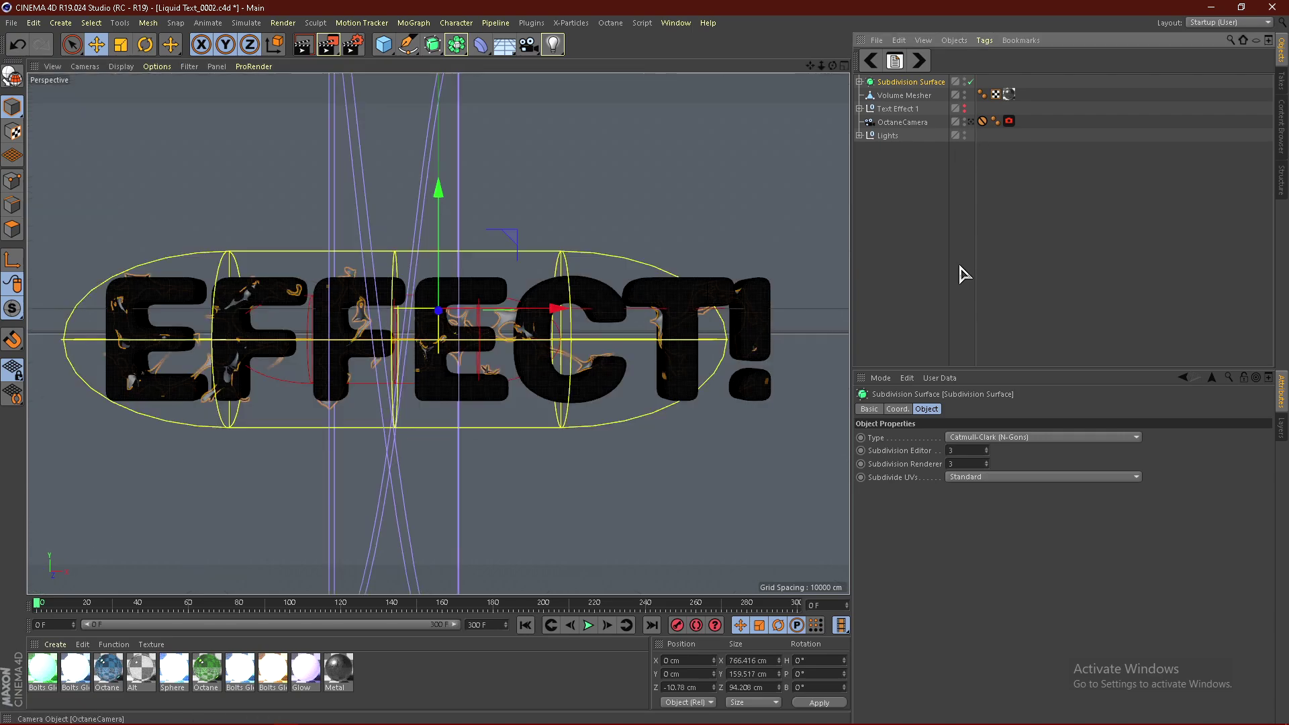
click(985, 264)
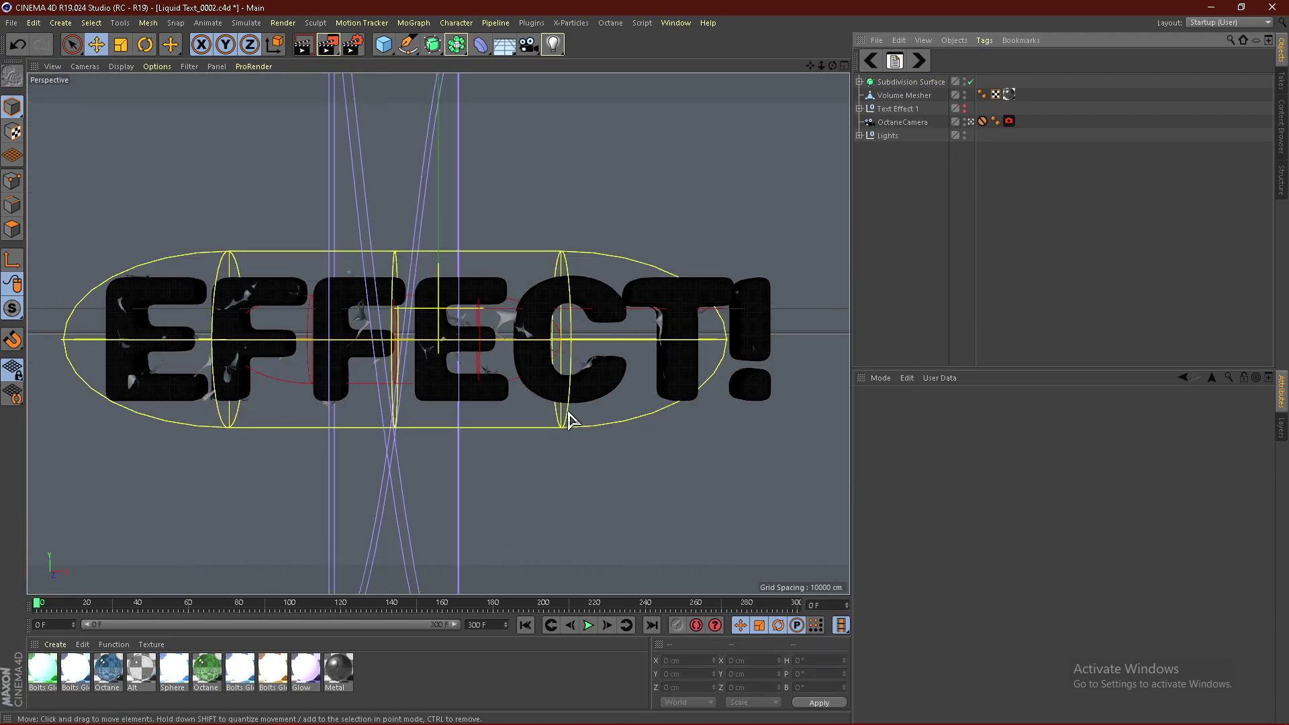
click(910, 82)
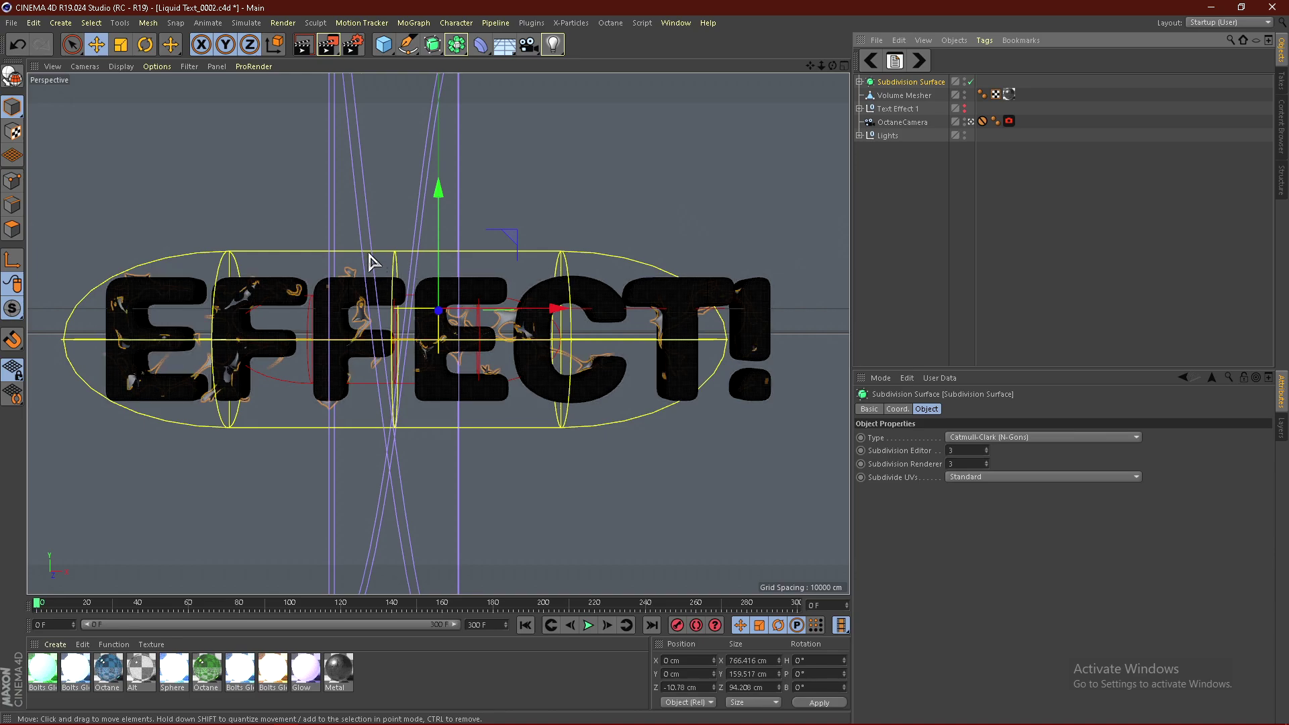
drag(437, 193, 443, 200)
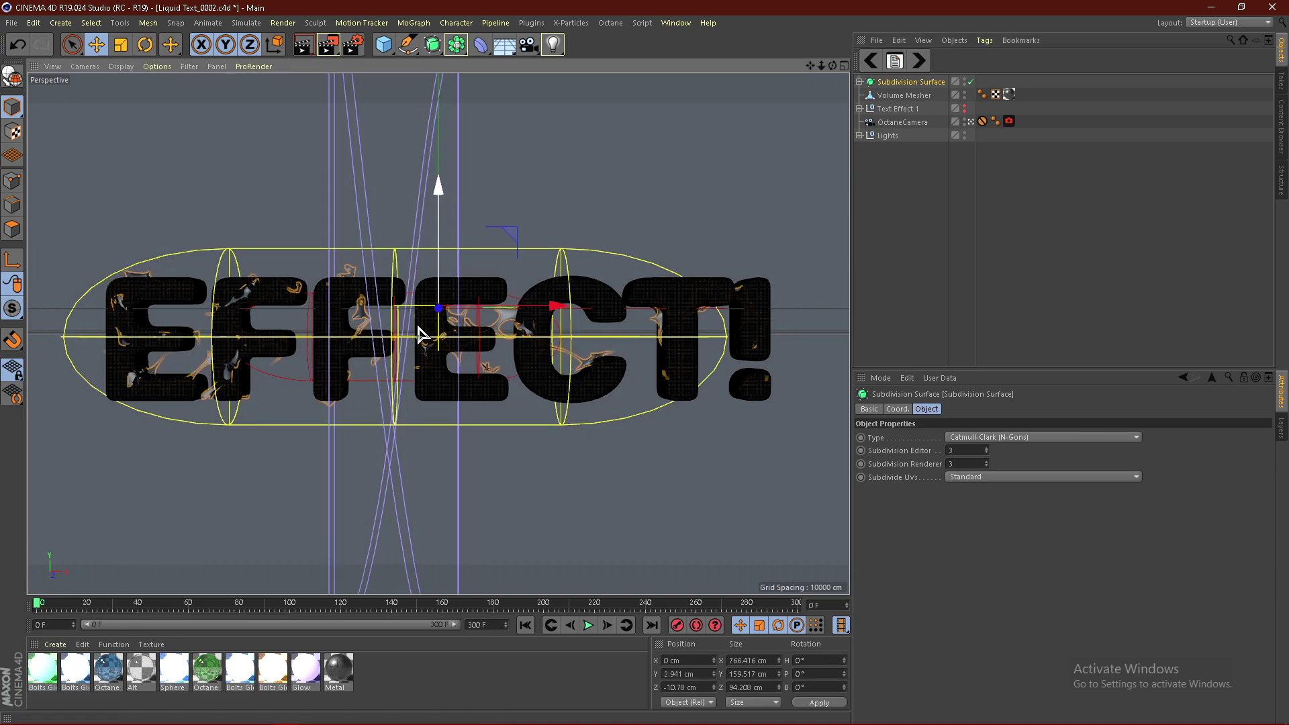
Expand the Subdivision Surface hierarchy and set the size of Proc3Durale 2 to 300, 400 and 400 cm
click(859, 81)
click(918, 122)
click(912, 108)
click(906, 96)
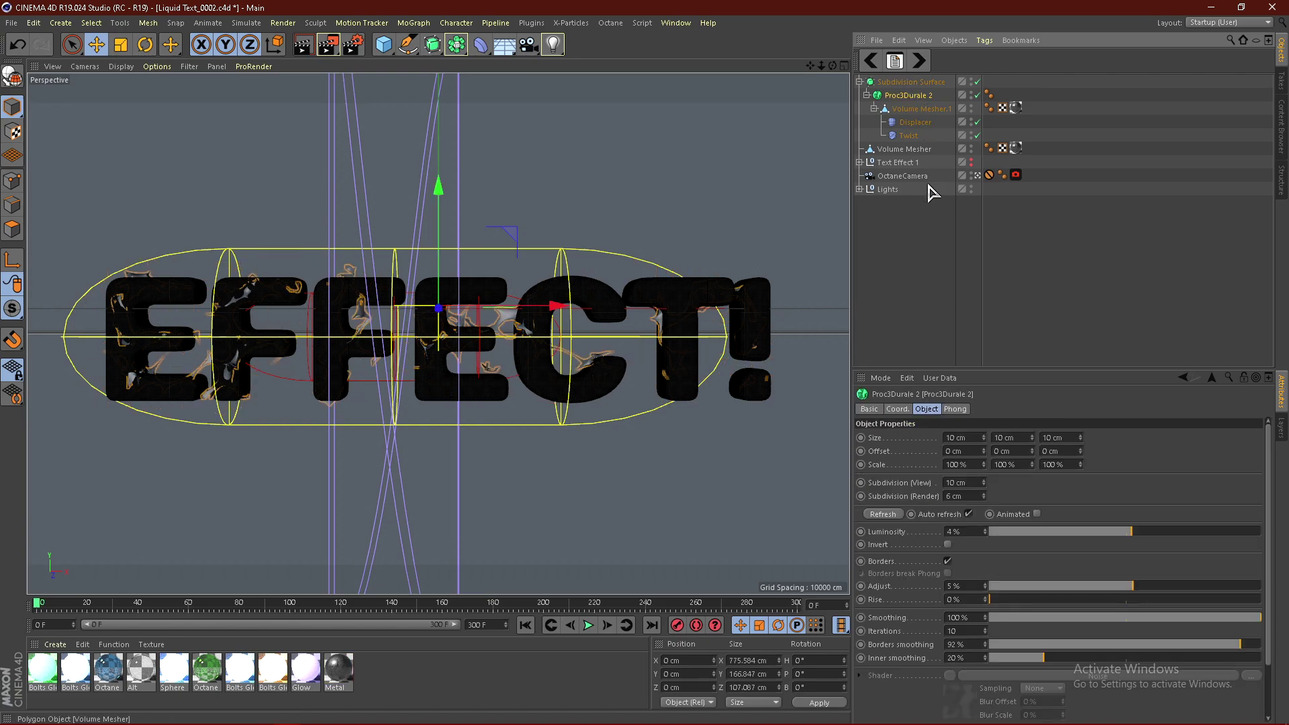
click(1021, 438)
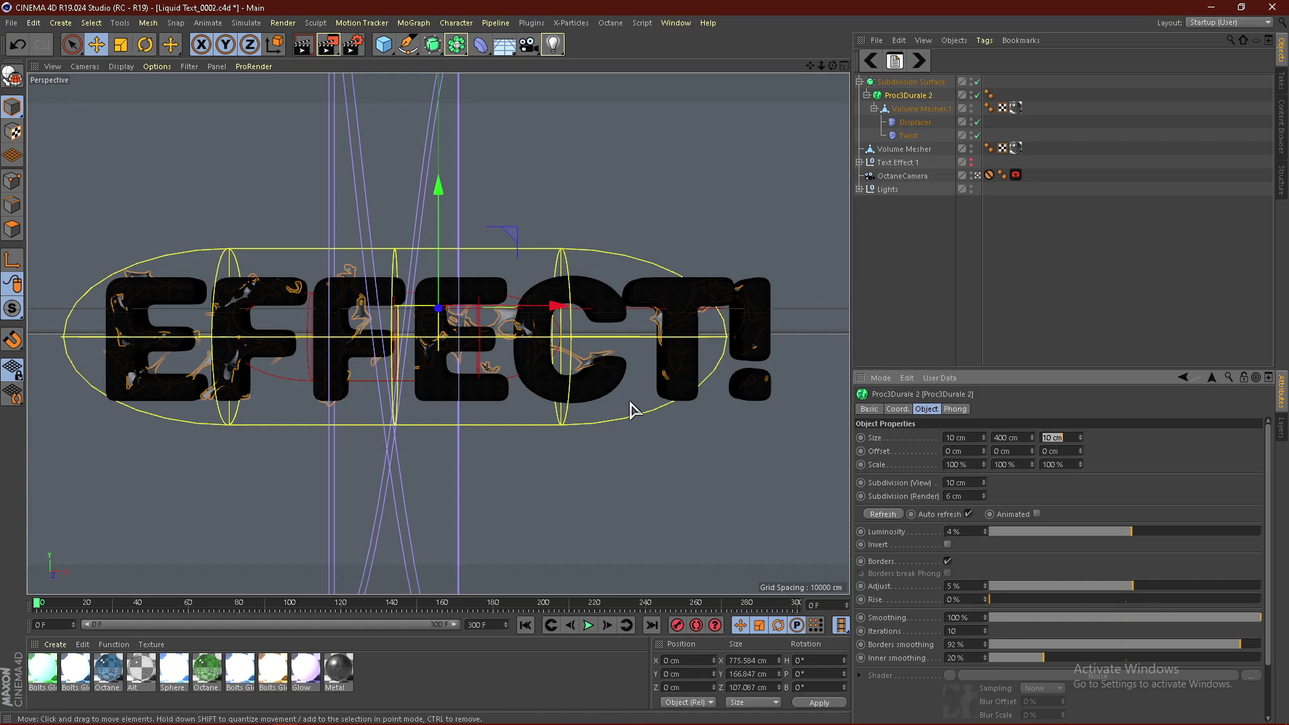
key(Return)
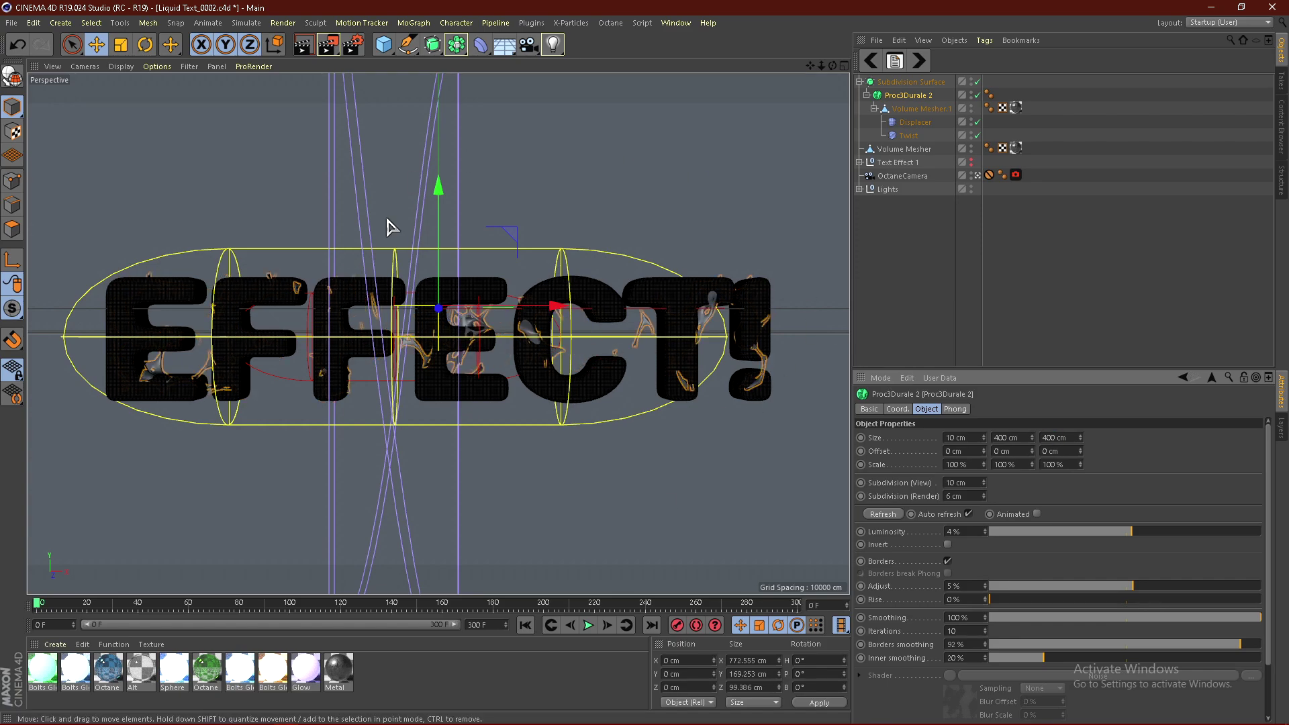
drag(983, 436, 685, 414)
text(300)
key(Return)
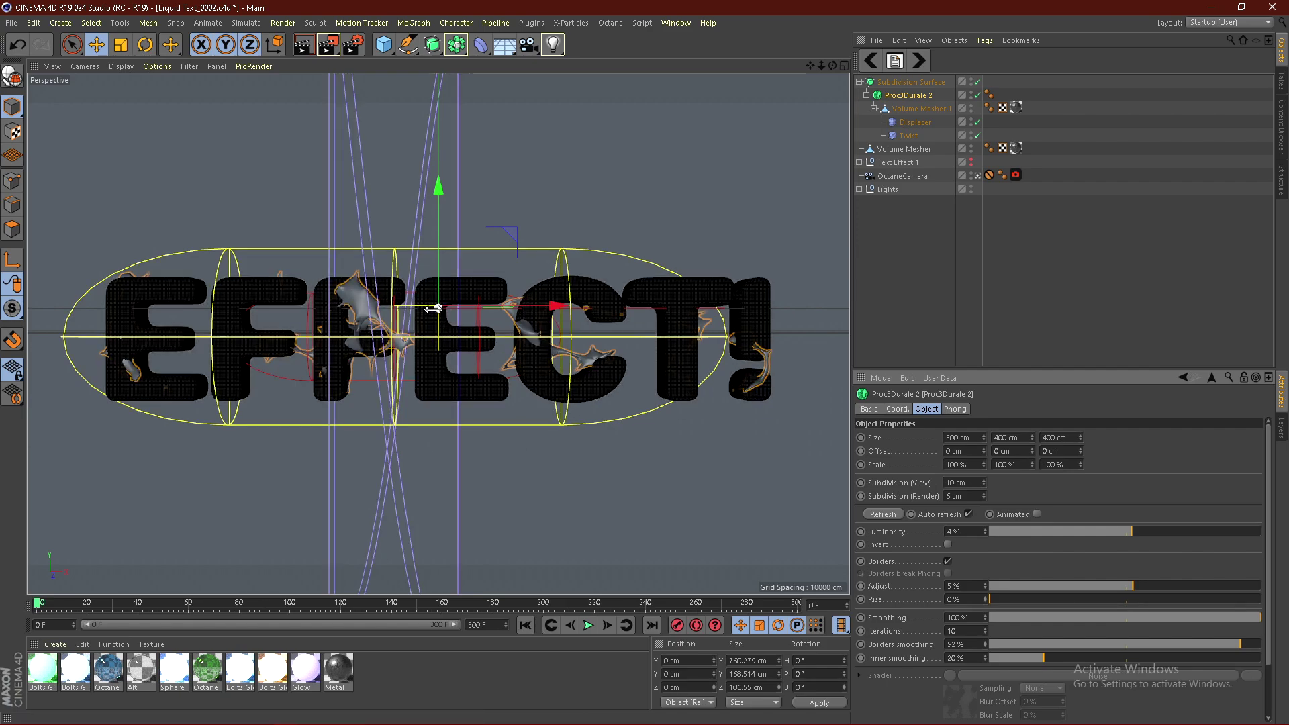
Move Proc3Durale 2 to about 22.7 cm in Z and set its luminosity to 57%
mouse_move(433, 308)
mouse_down()
mouse_move(415, 312)
mouse_move(456, 306)
mouse_up()
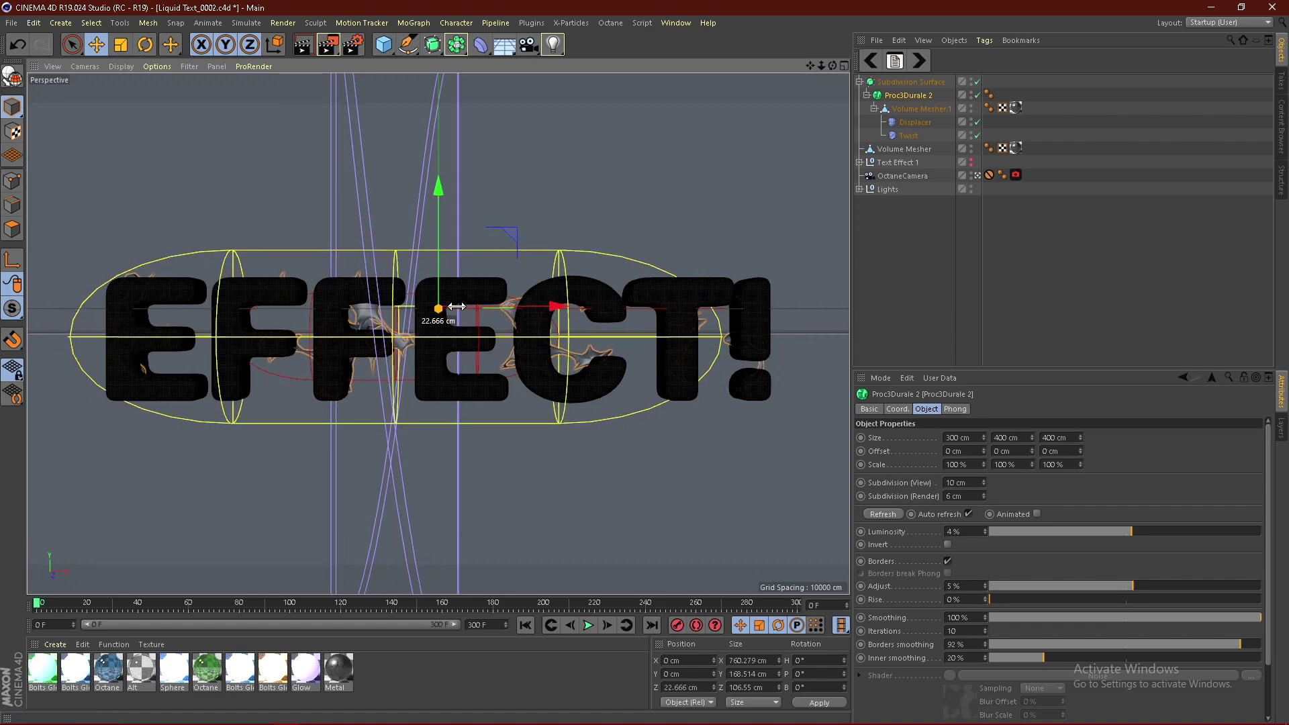
click(1012, 318)
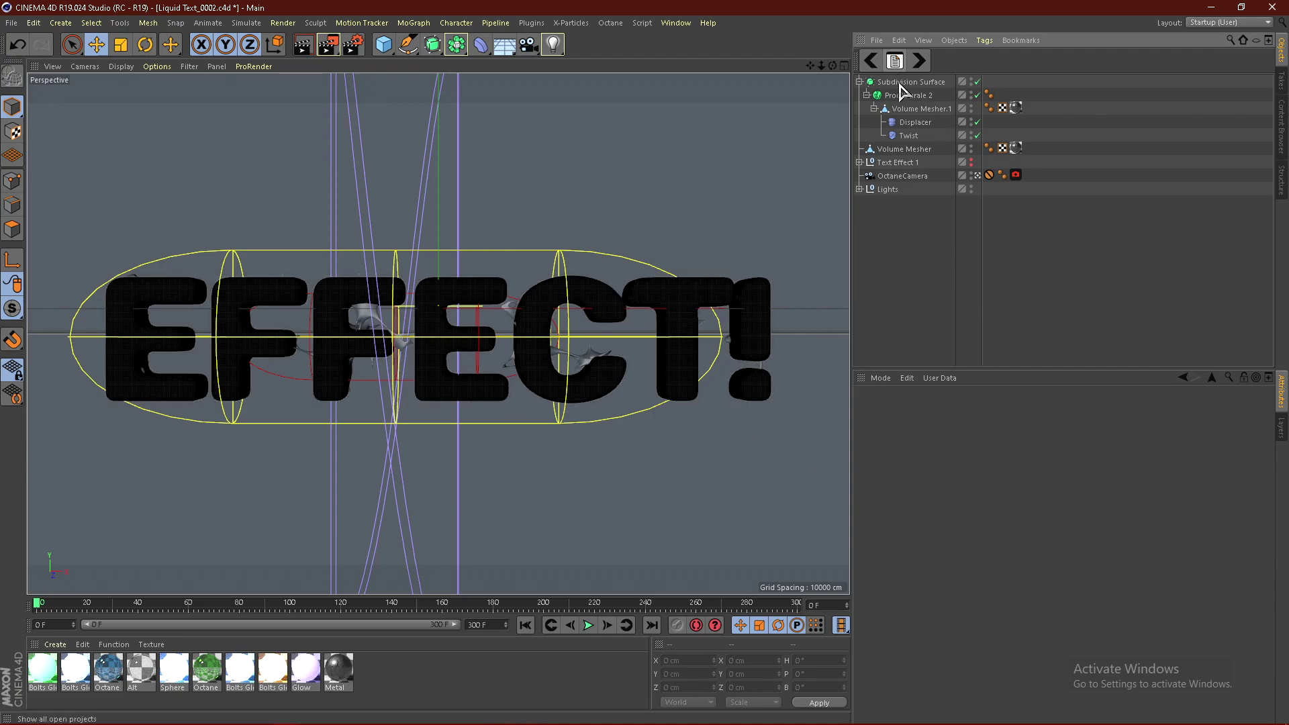
click(918, 108)
click(907, 95)
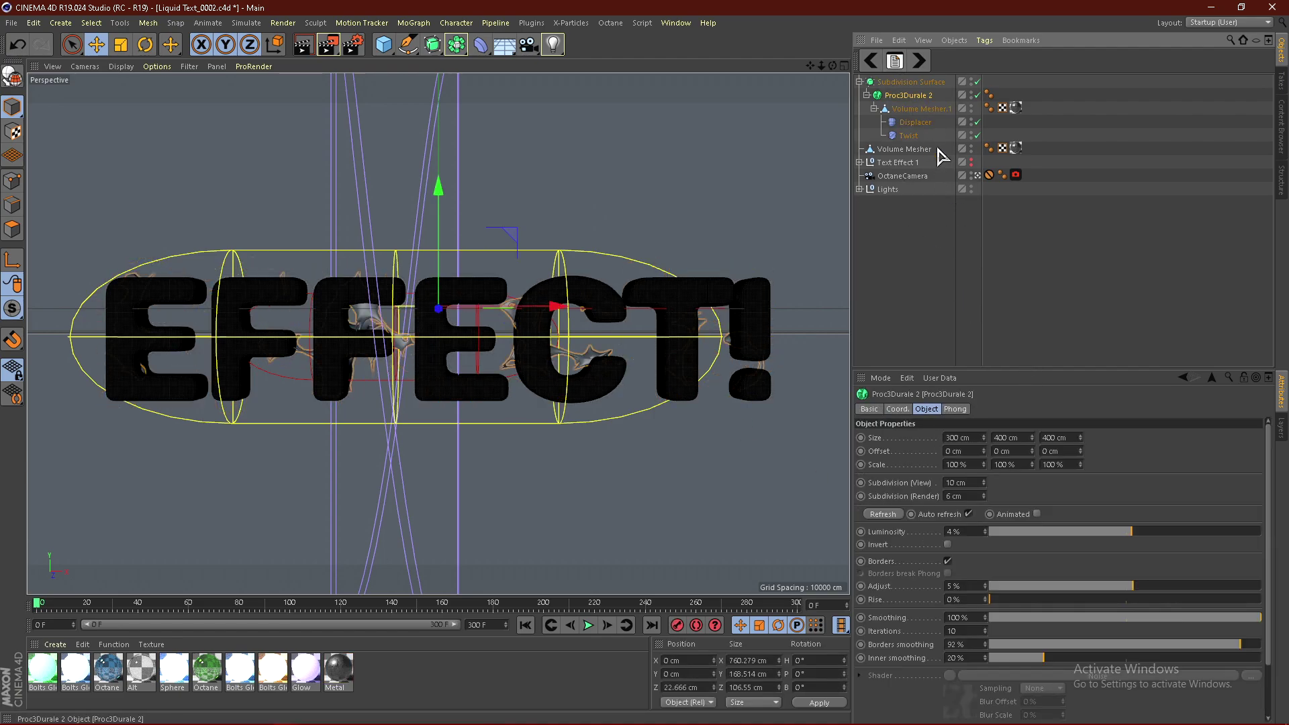
drag(1122, 537, 1282, 537)
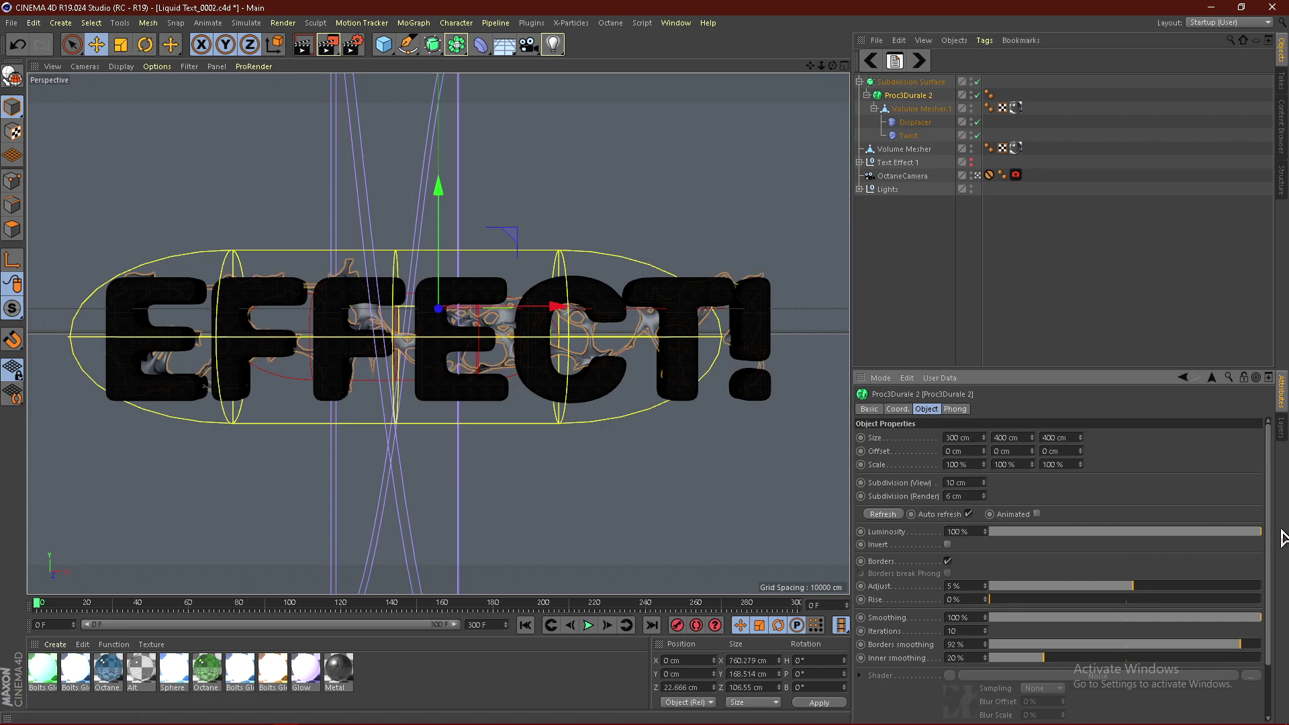
drag(1260, 535, 1208, 551)
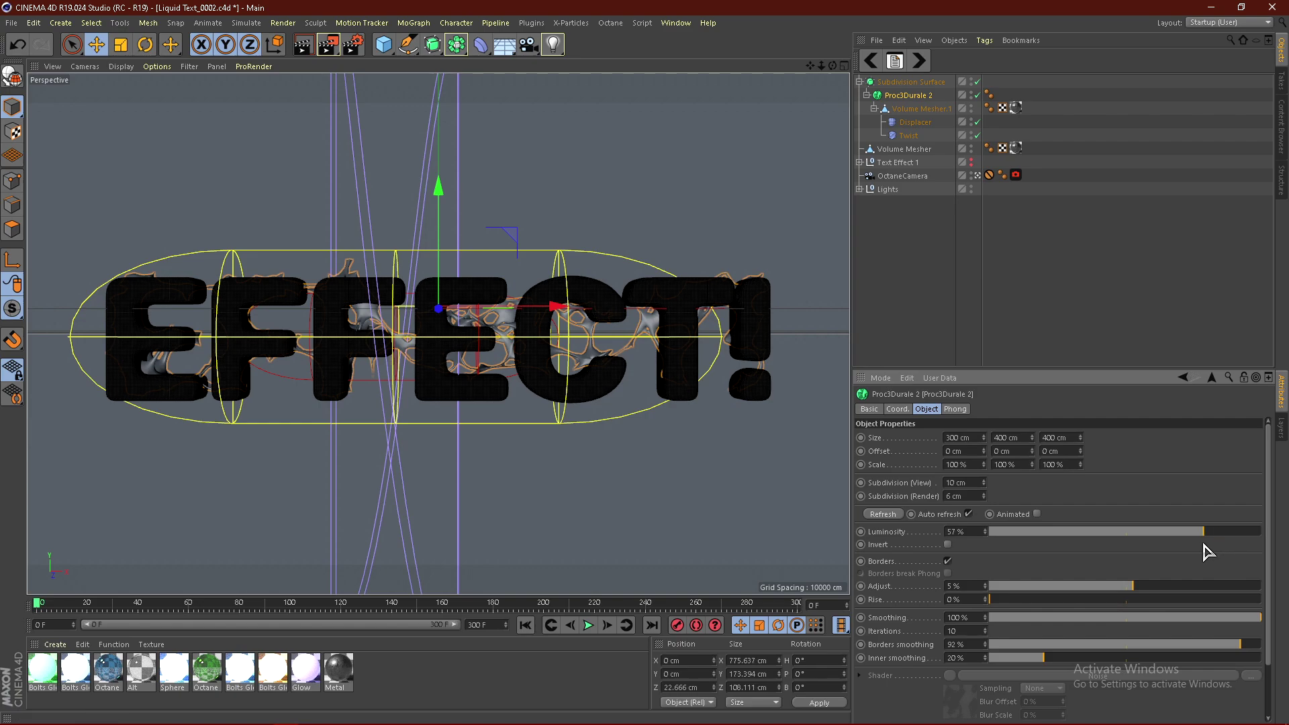
click(1162, 227)
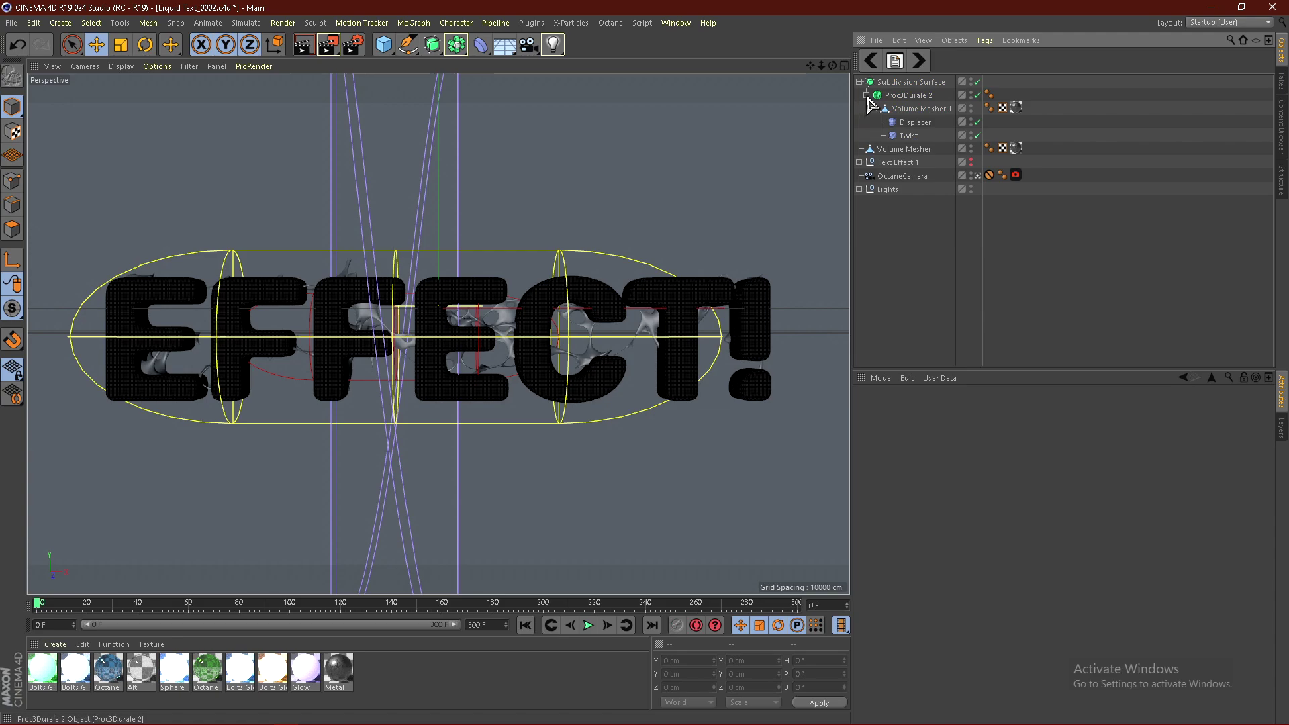
Duplicate the Displacer from Volume Mesher.1 and place the copy under the original Volume Mesher
click(914, 123)
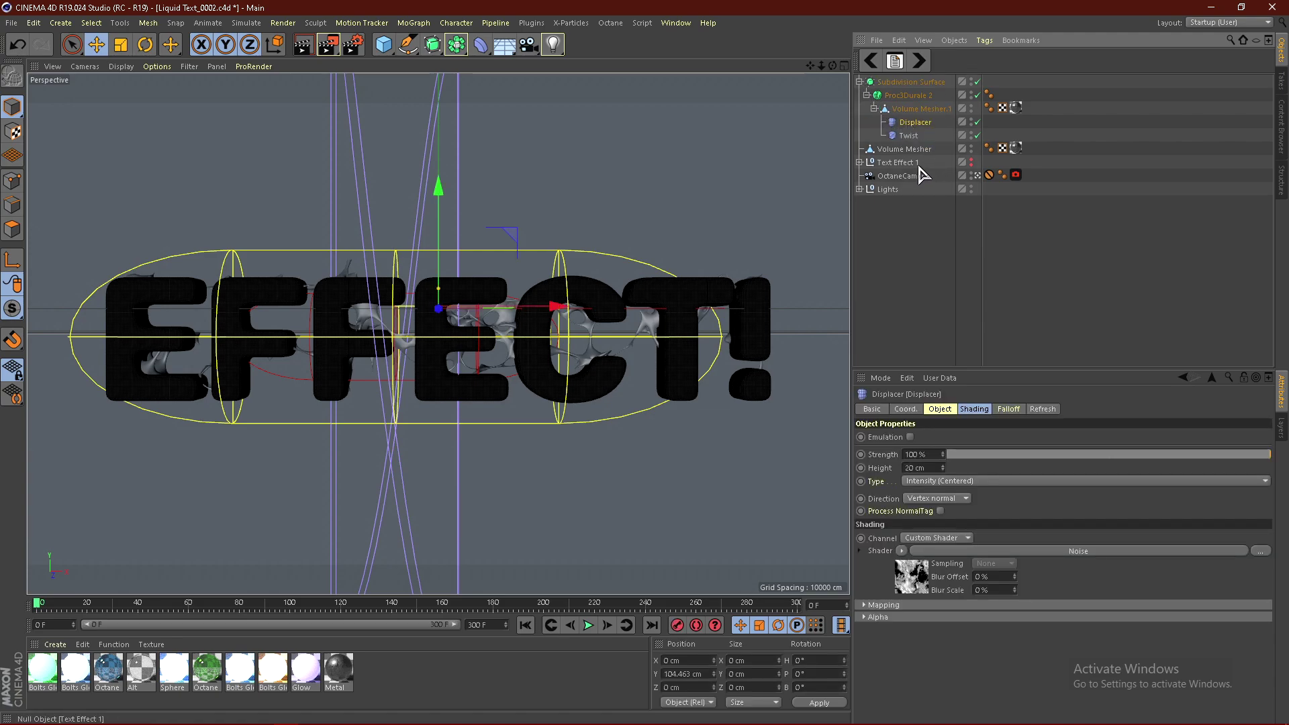
key(ctrl+v)
key(ctrl+z)
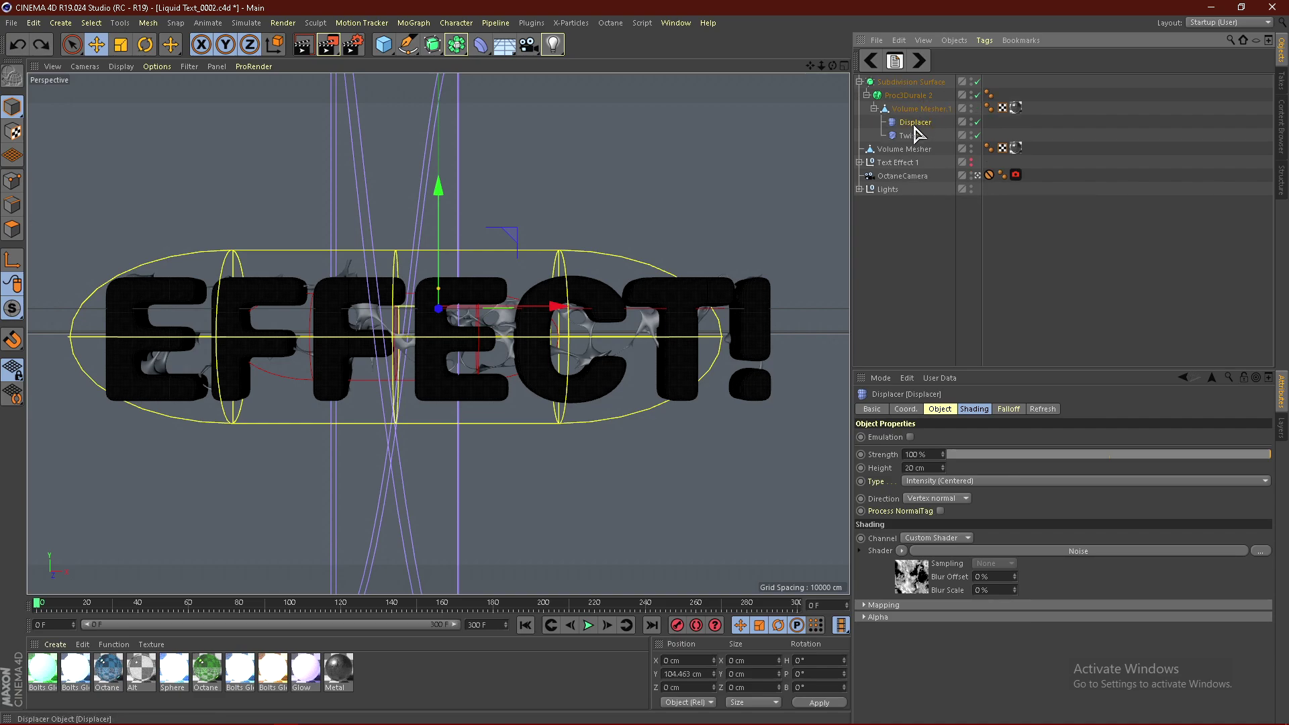
ctrl+drag(914, 125, 921, 220)
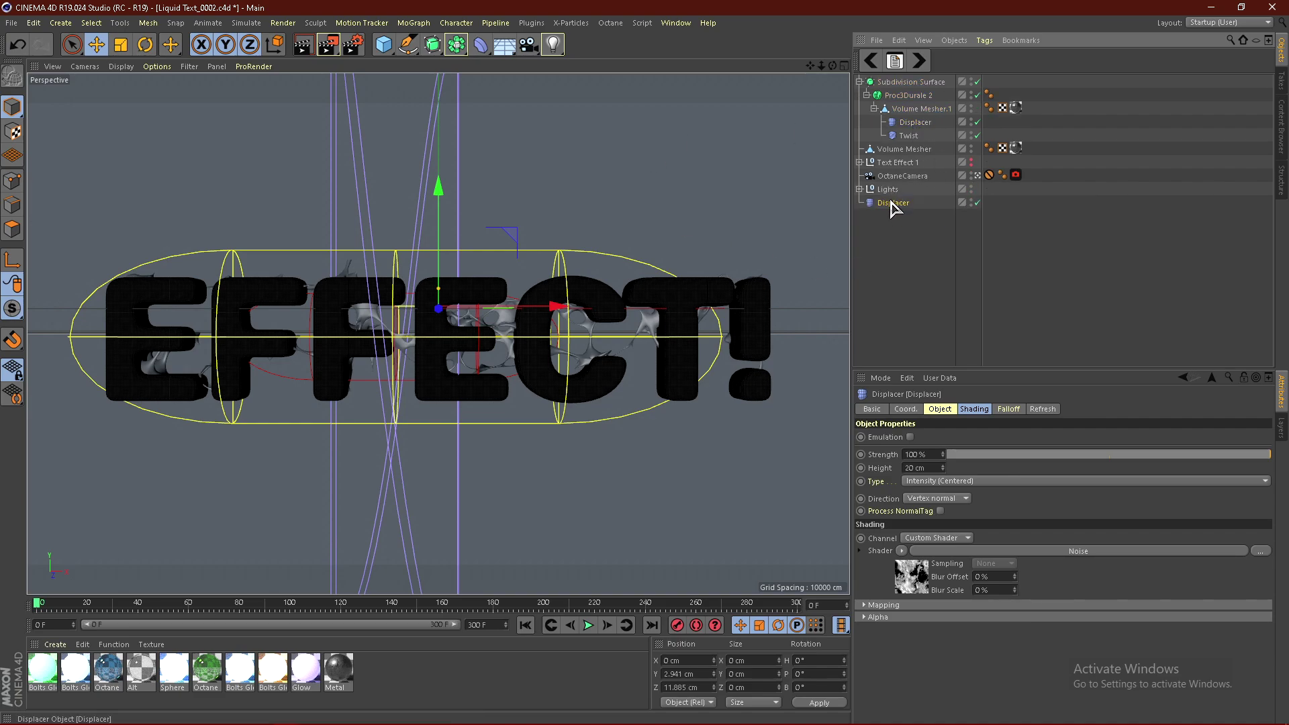
drag(895, 155, 899, 151)
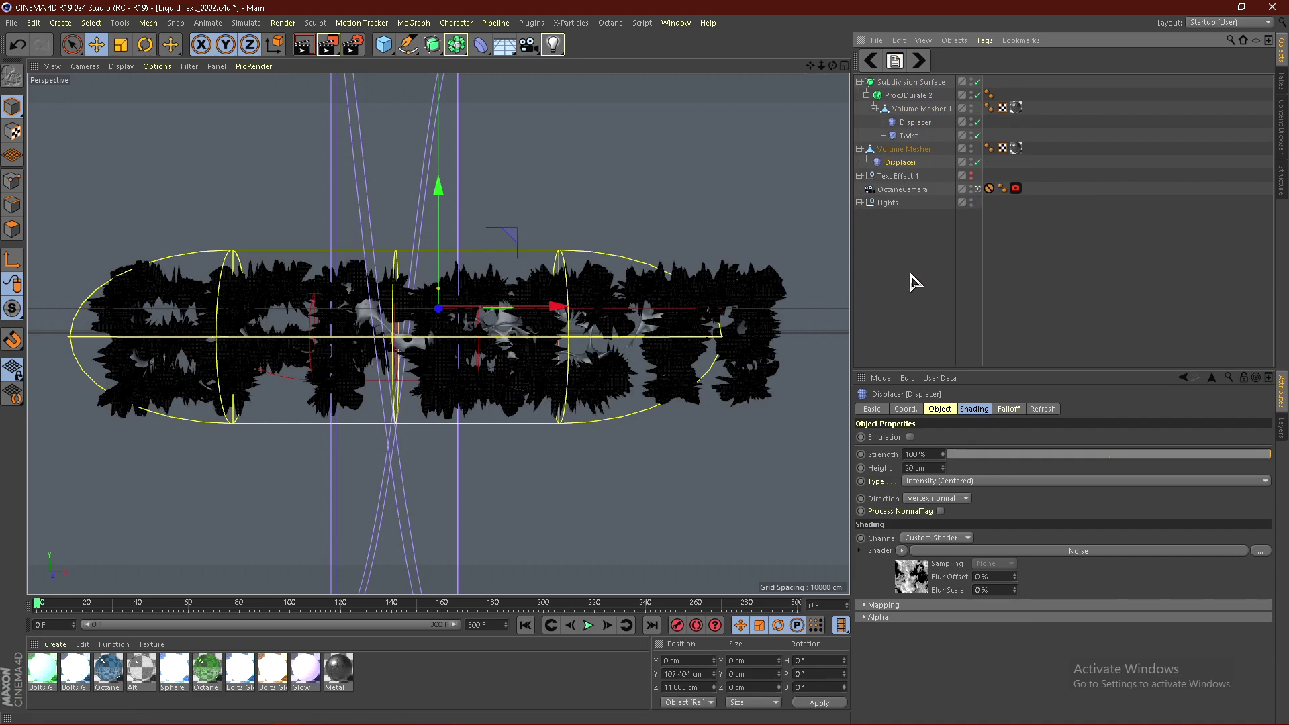
Assign a Noise shader to the original Volume Mesher's Displacer, with Noise as its type and a 400% global scale
click(903, 151)
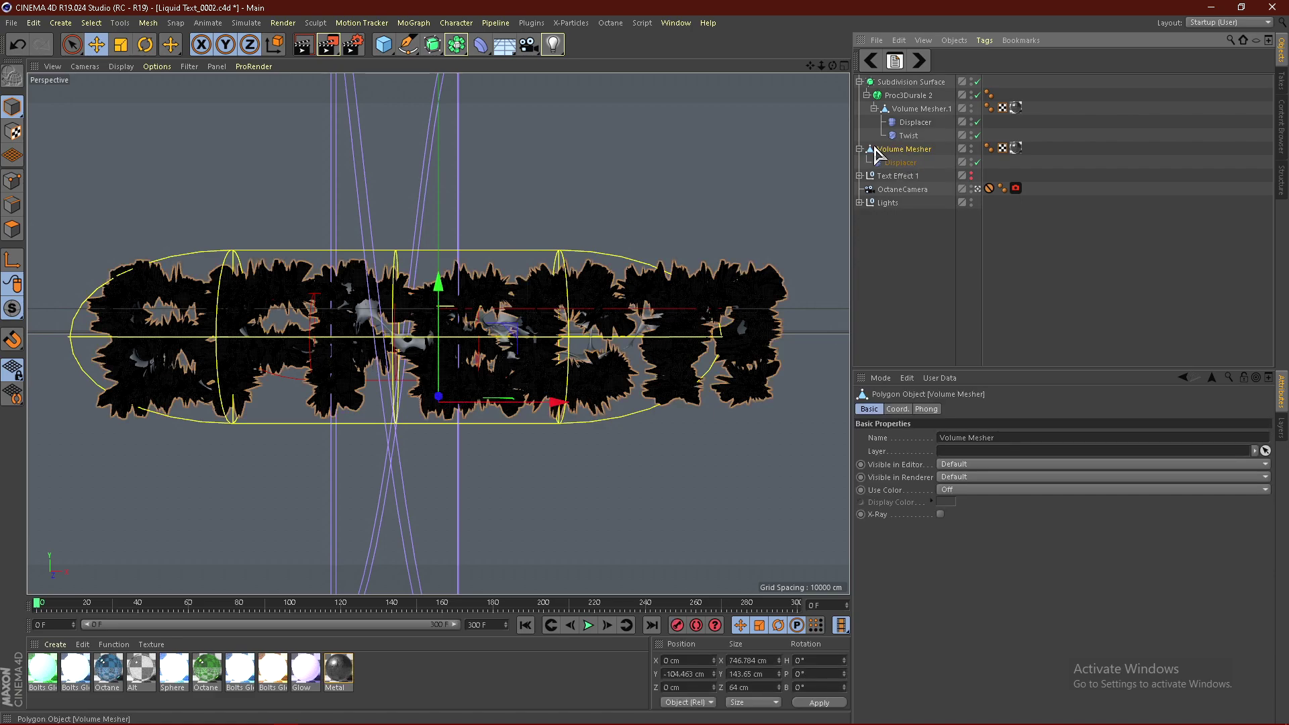
click(902, 163)
click(900, 149)
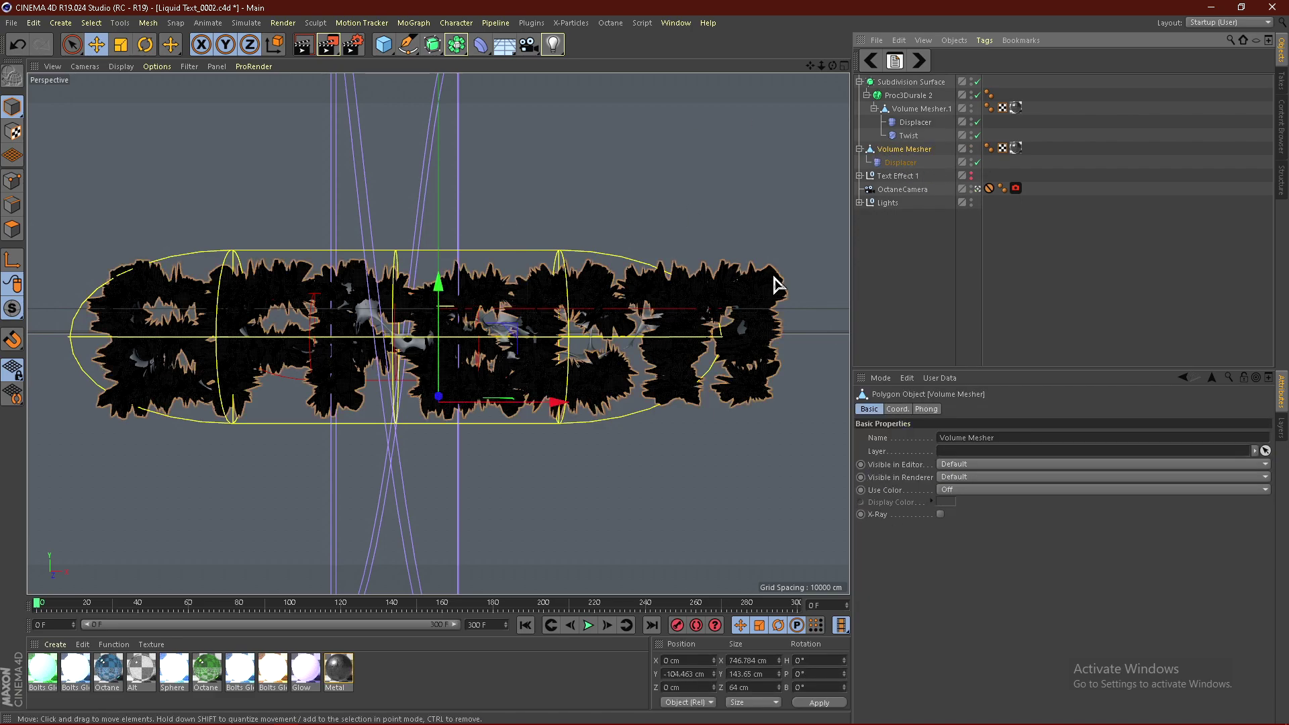
click(900, 163)
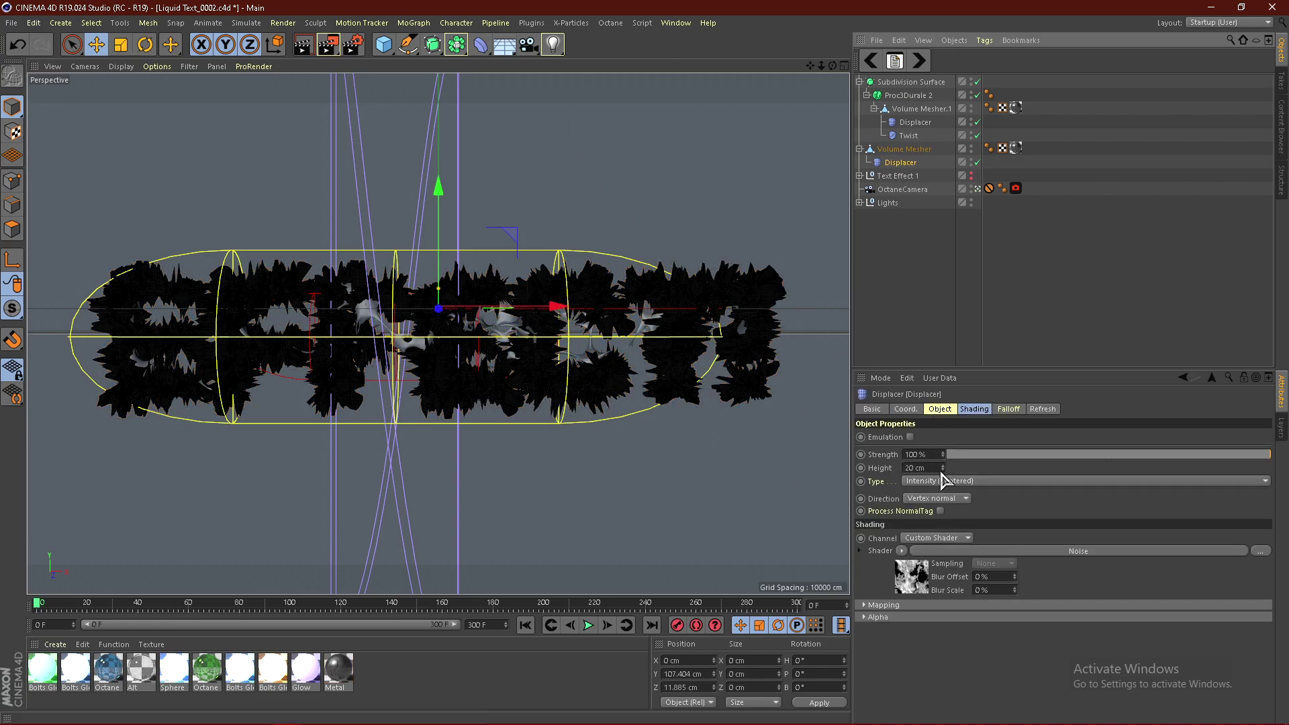
click(971, 409)
click(903, 452)
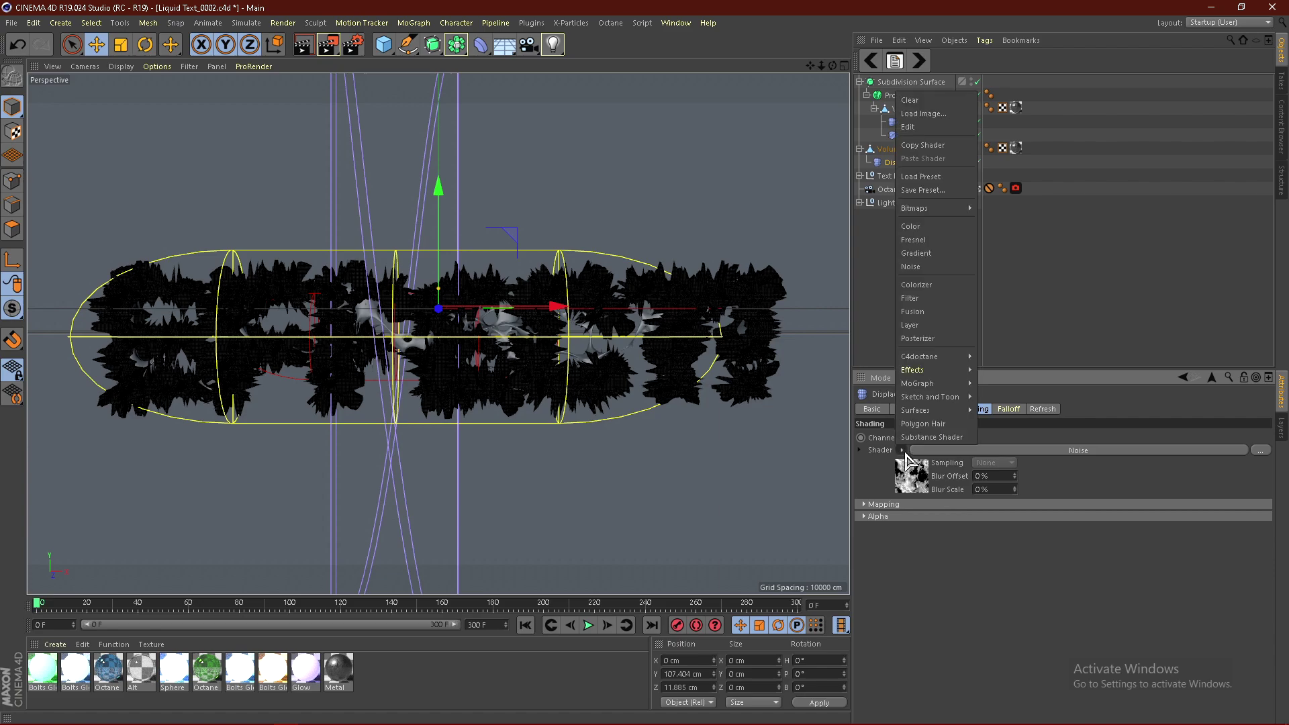
click(914, 269)
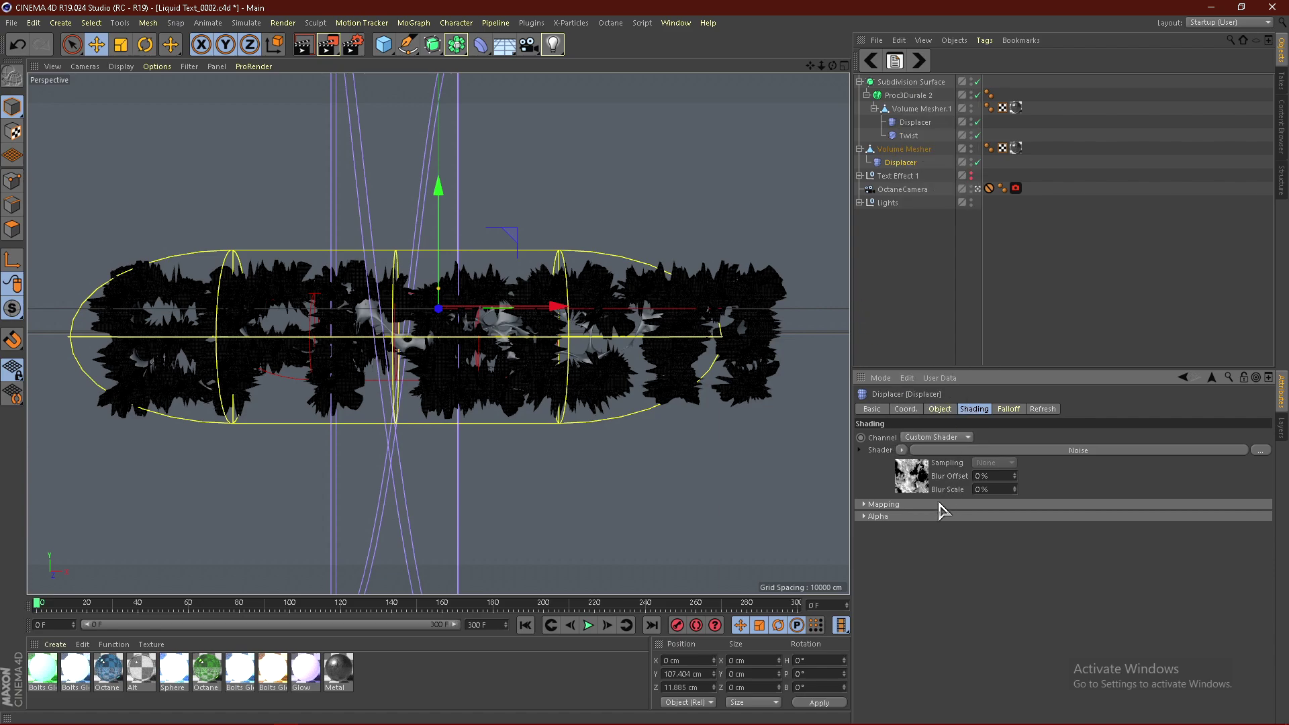
click(915, 479)
scroll(985, 560, down, 3)
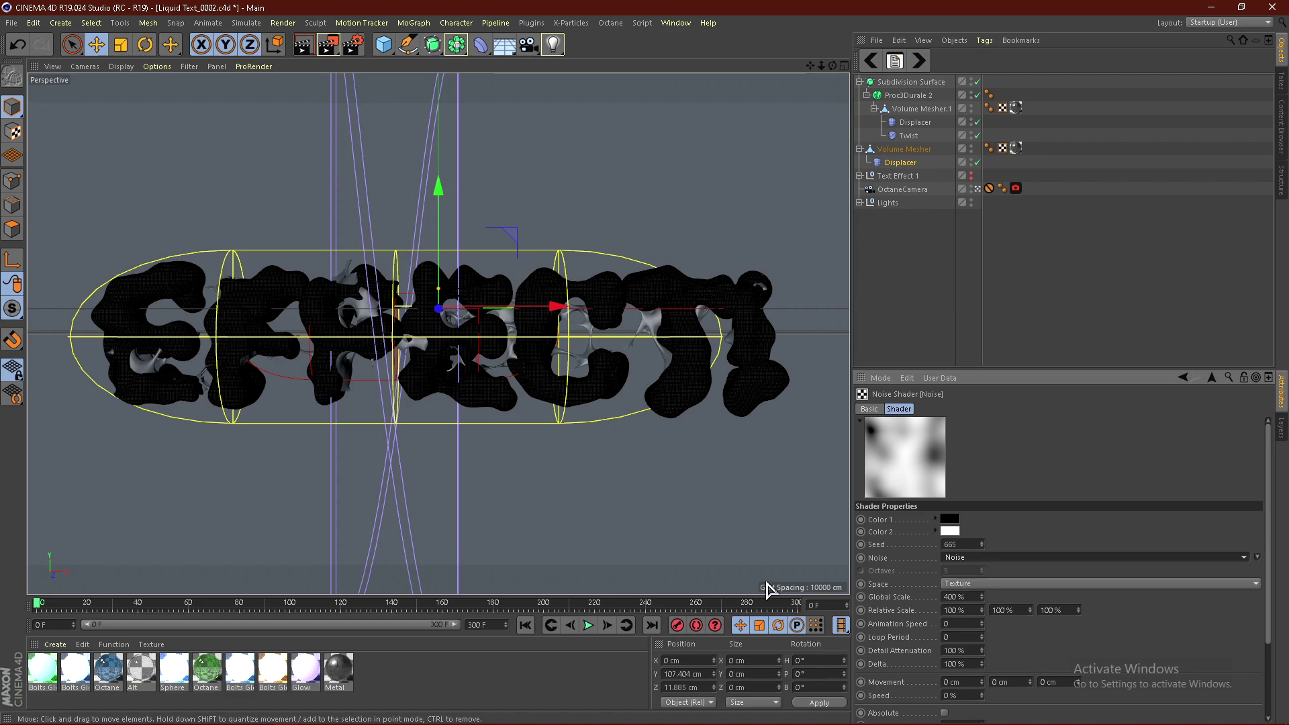
Set the height of the original Volume Mesher's Displacer to 10 cm
click(900, 162)
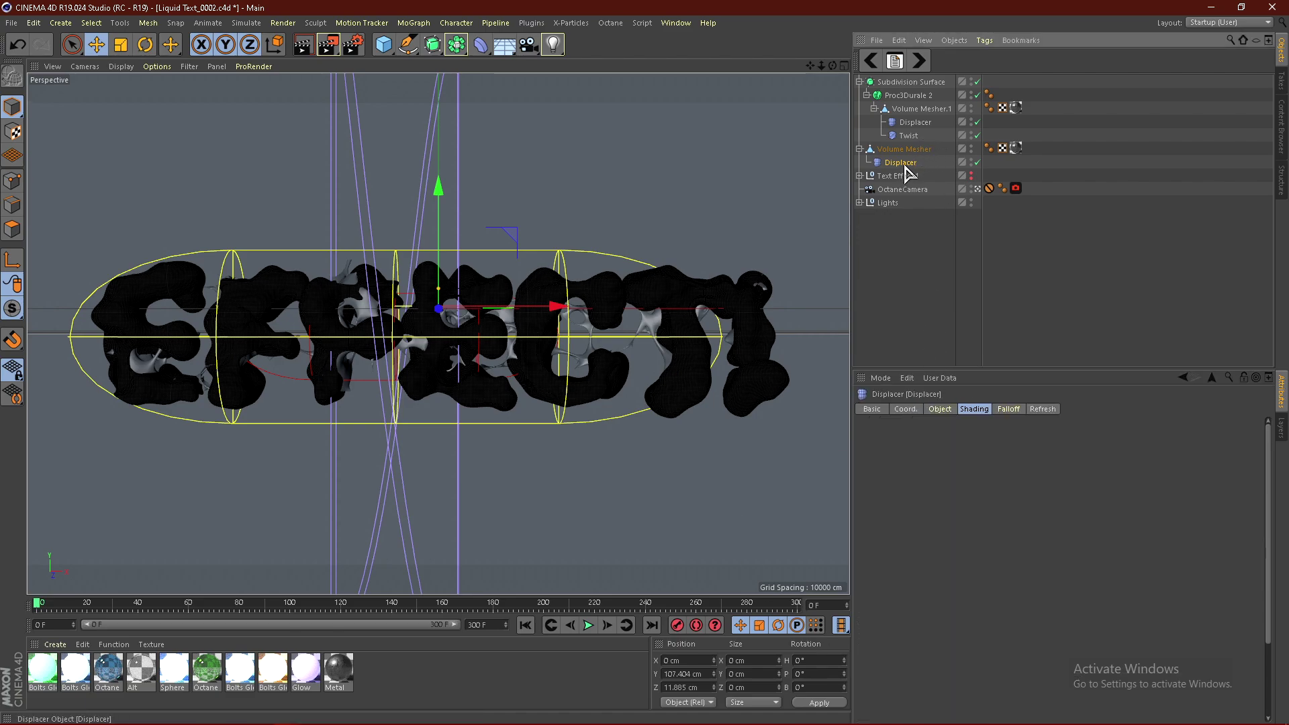
click(940, 409)
drag(932, 465, 743, 464)
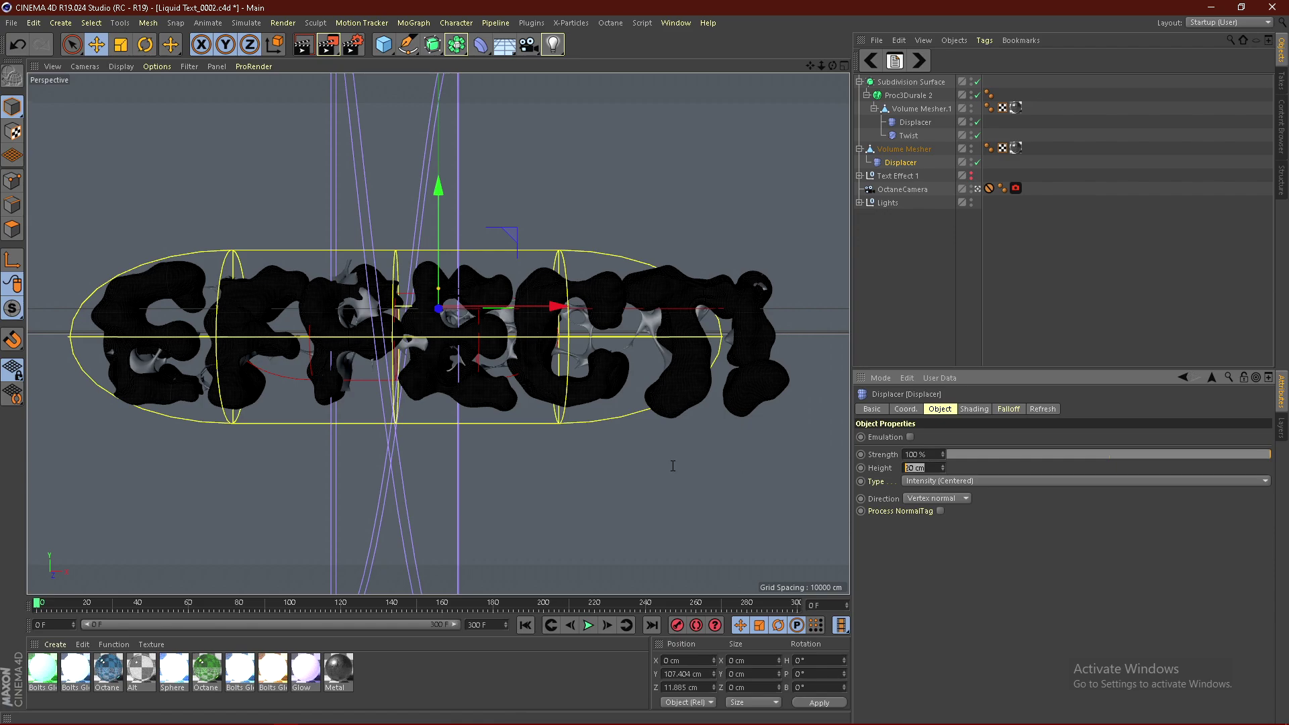
text(10)
key(Return)
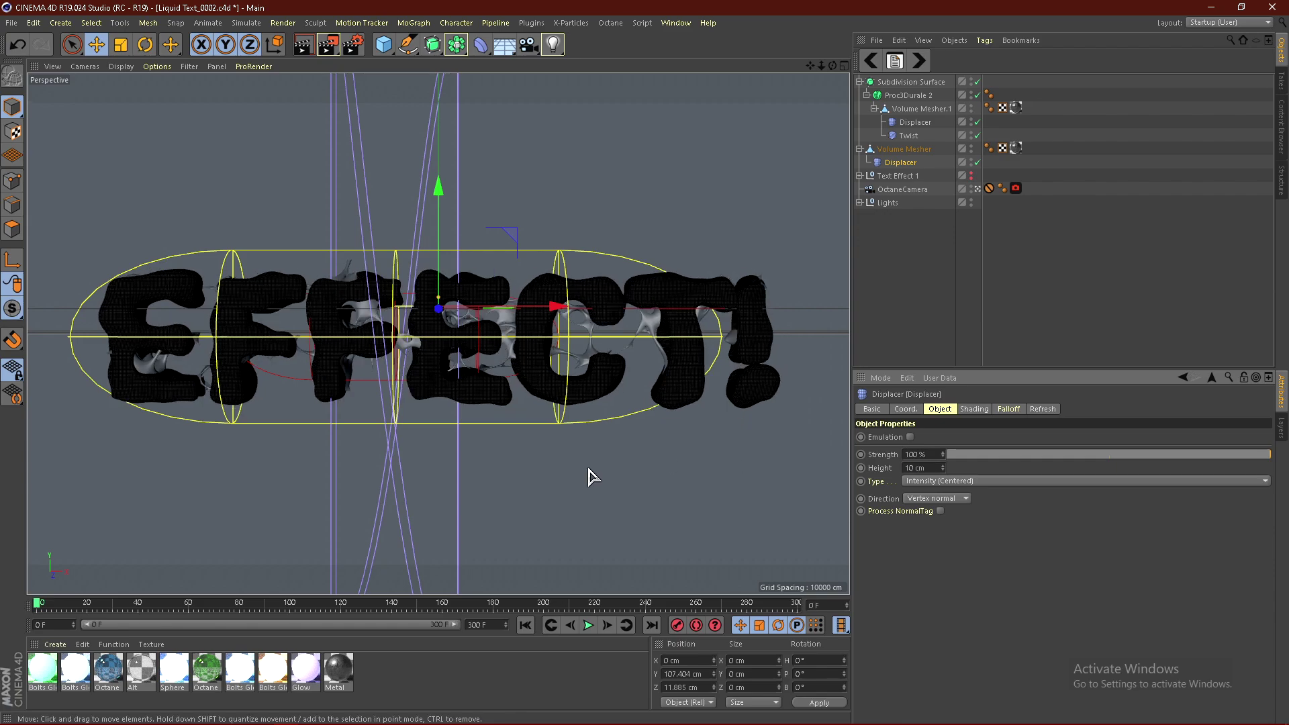
Lower the contrast of that Displacer's Noise shader to about -26% and deselect the Displacer
click(978, 410)
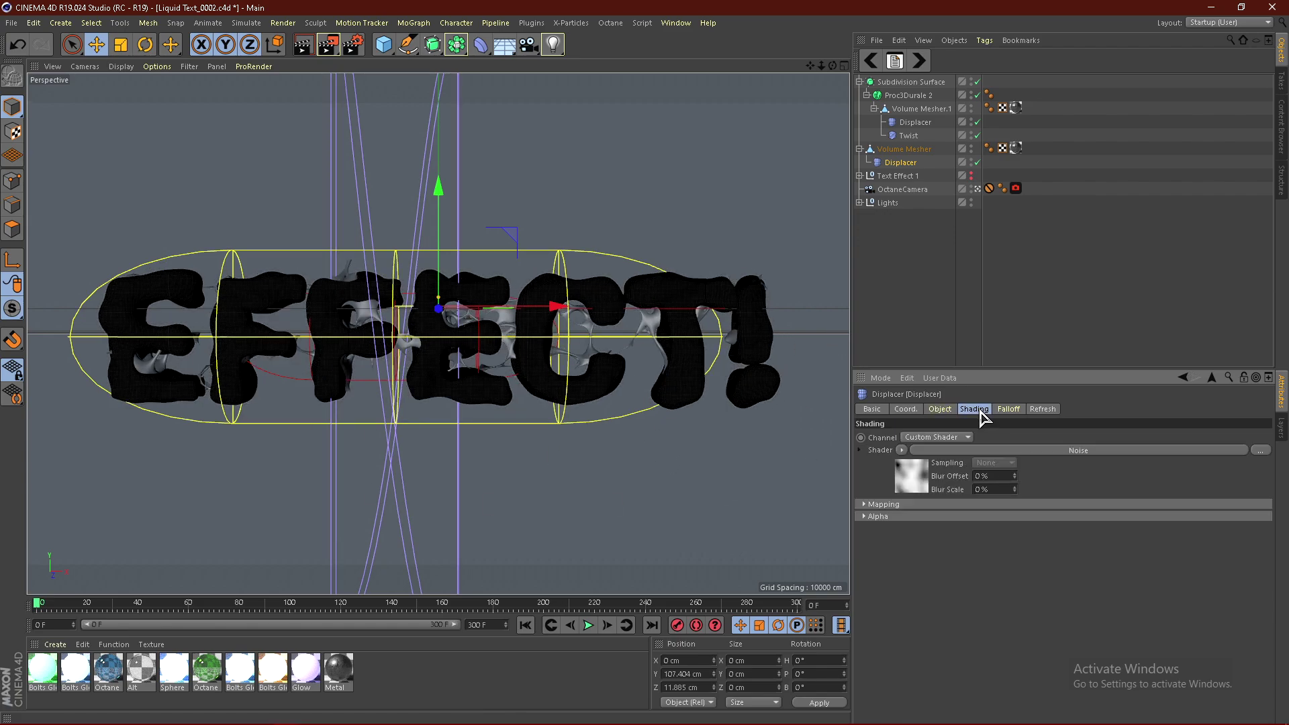
click(910, 477)
scroll(1261, 558, down, 3)
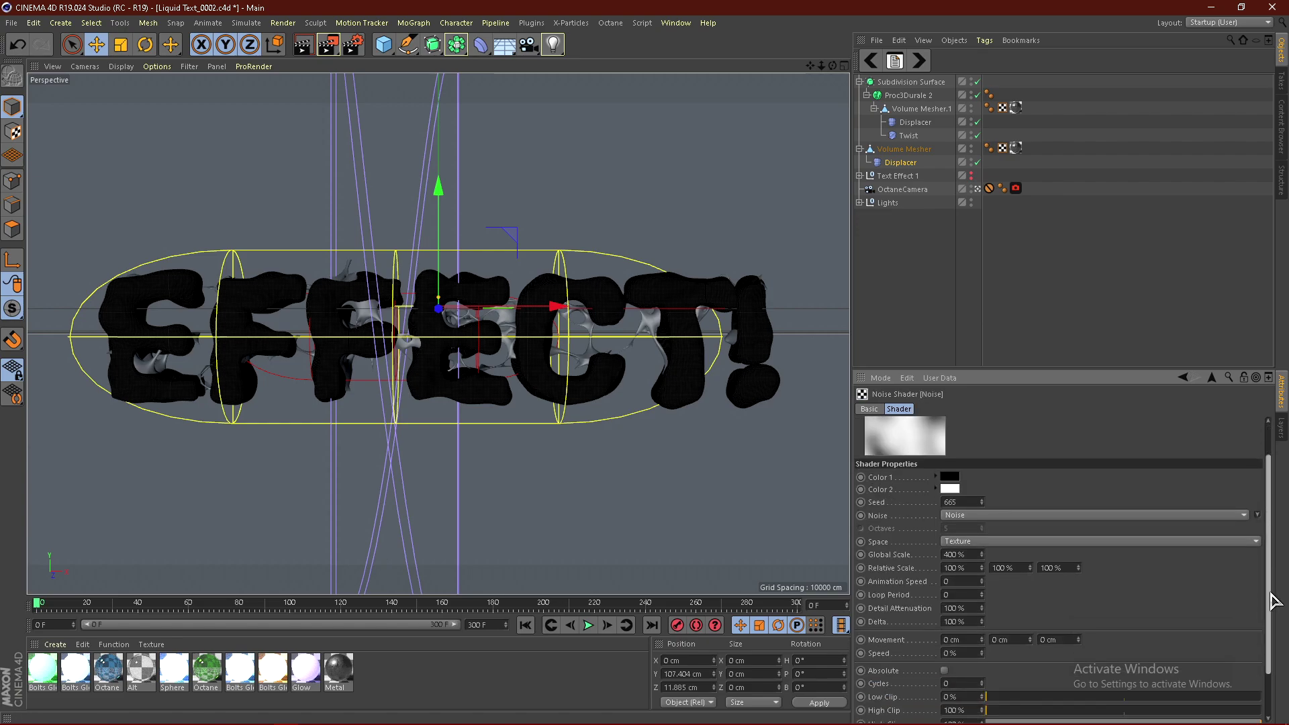
drag(1156, 683, 1088, 694)
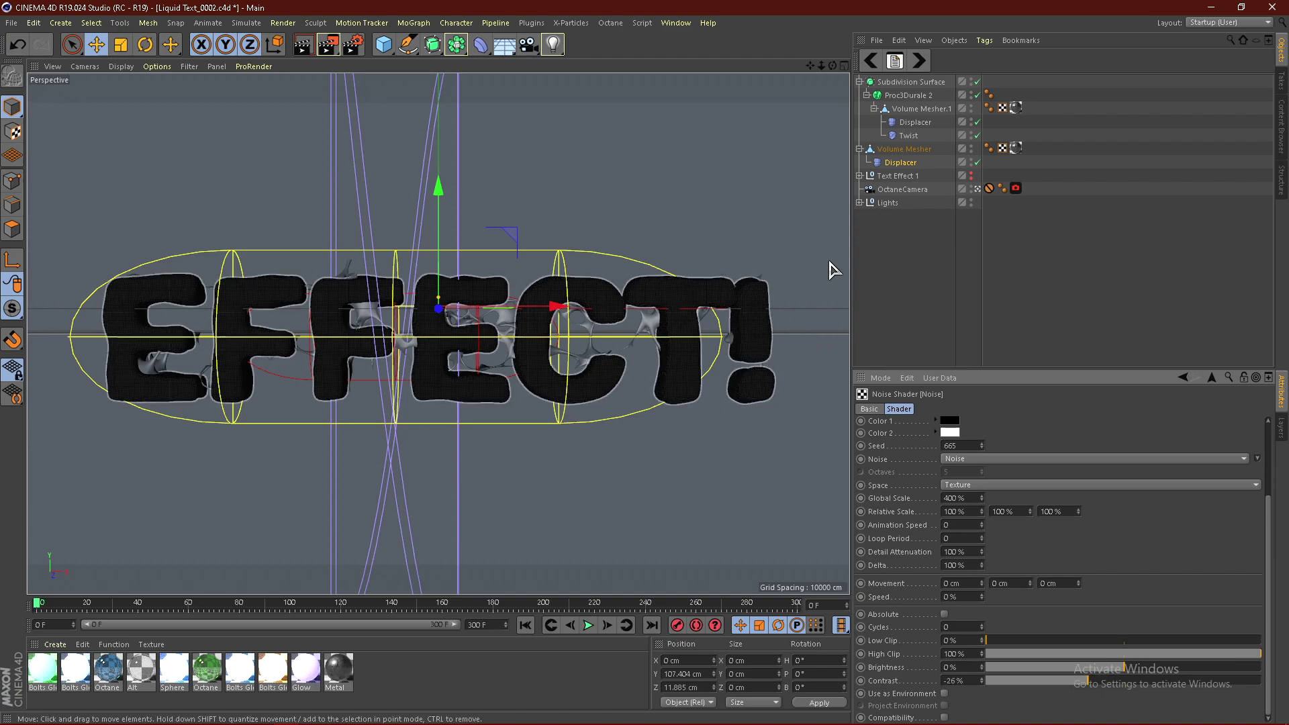
click(1017, 237)
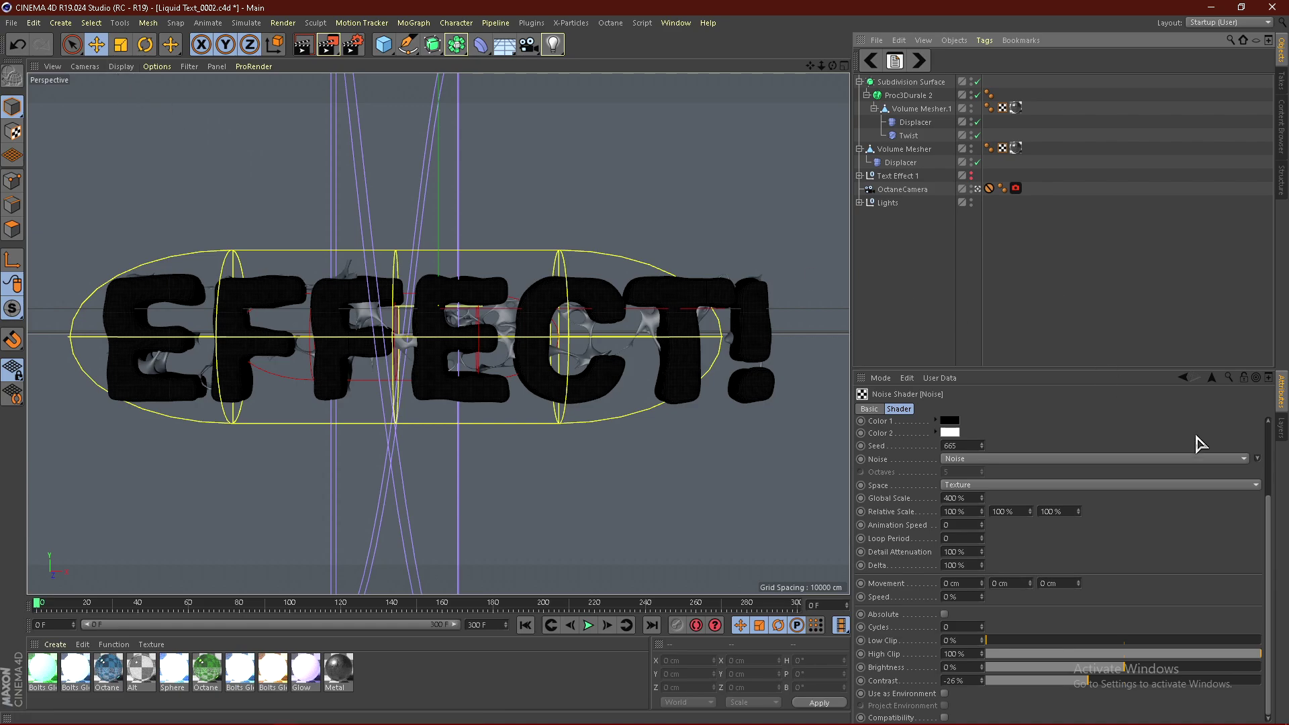
Delete the Metal texture tag from the original Volume Mesher
click(1016, 148)
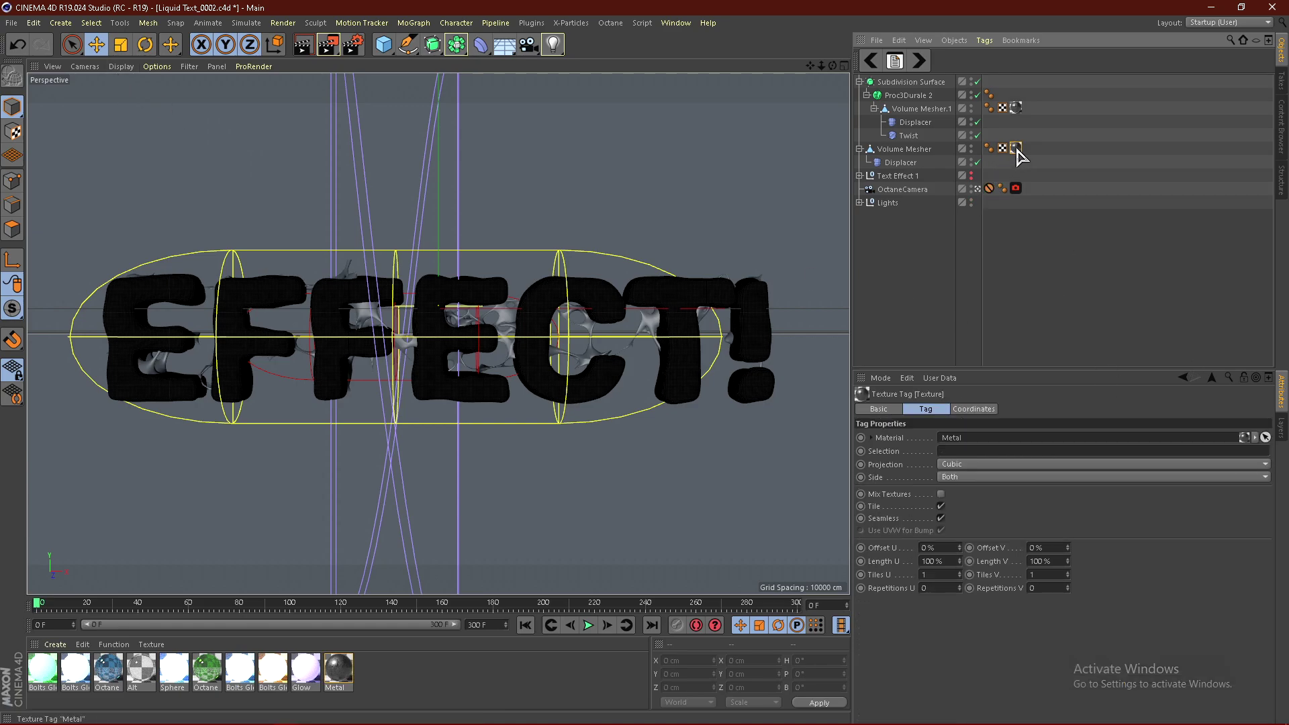
key(Delete)
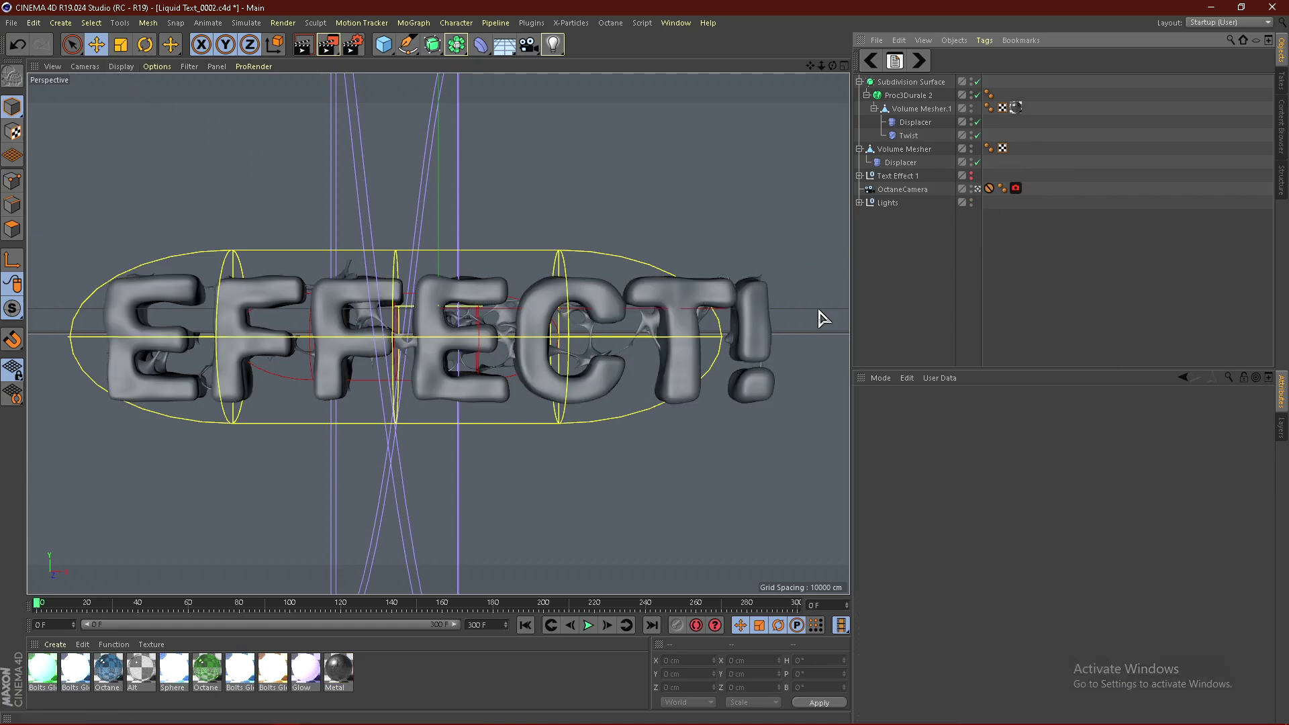
Switch the viewport out of the OctaneCamera view to look at the letters from an angle
click(978, 190)
scroll(495, 344, up, 5)
alt+drag(330, 397, 698, 403)
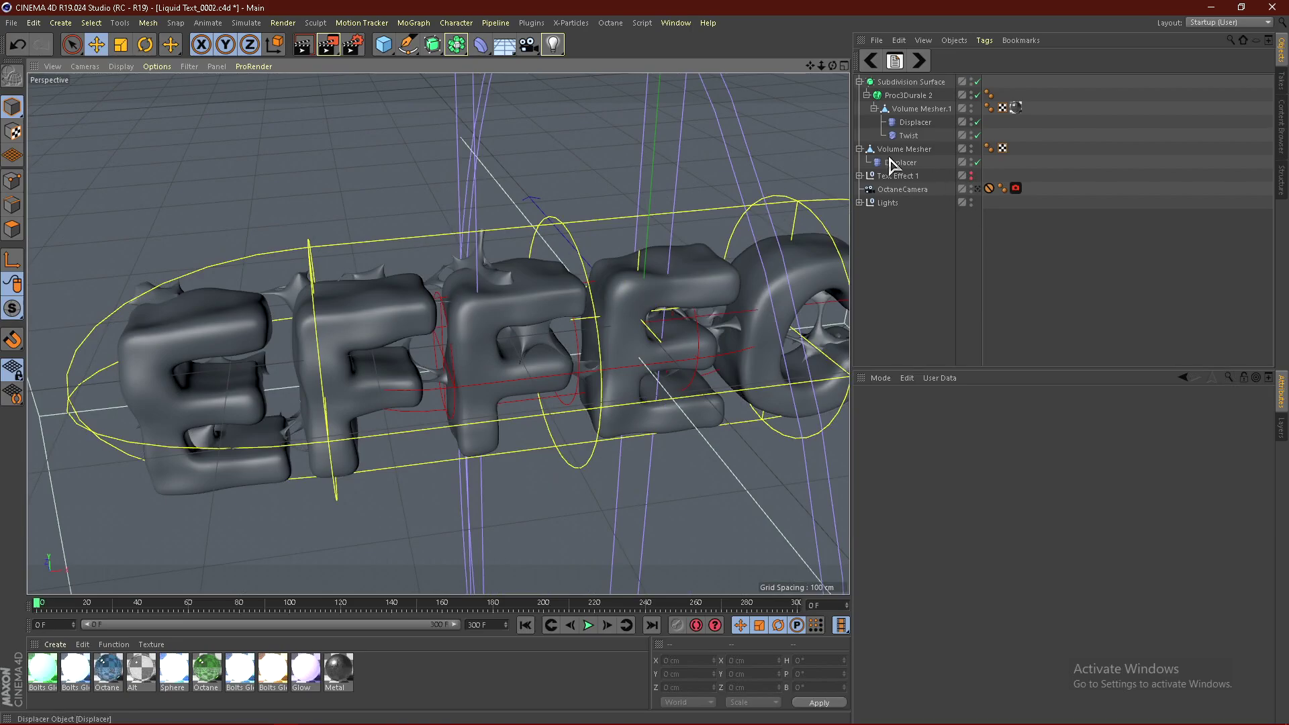
Try a 200% global scale on the Noise shader of the original Volume Mesher's Displacer and settle on 300%
click(899, 162)
click(918, 478)
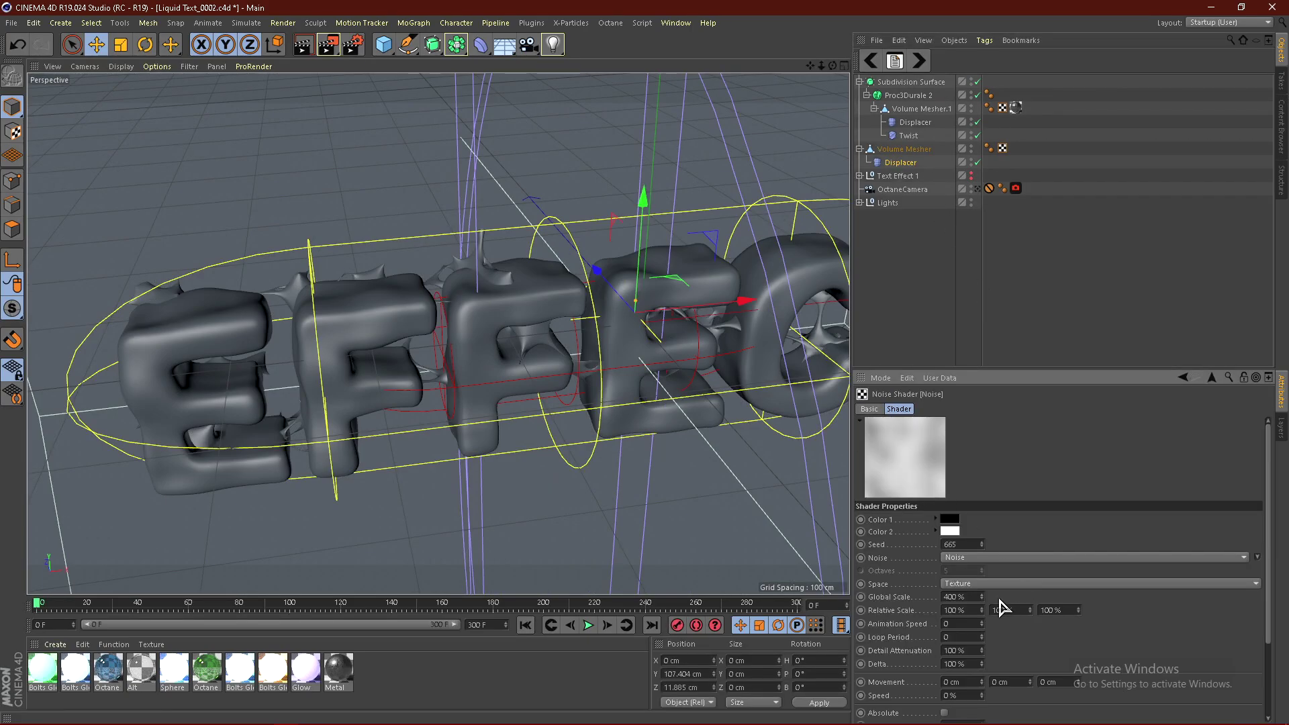
click(975, 598)
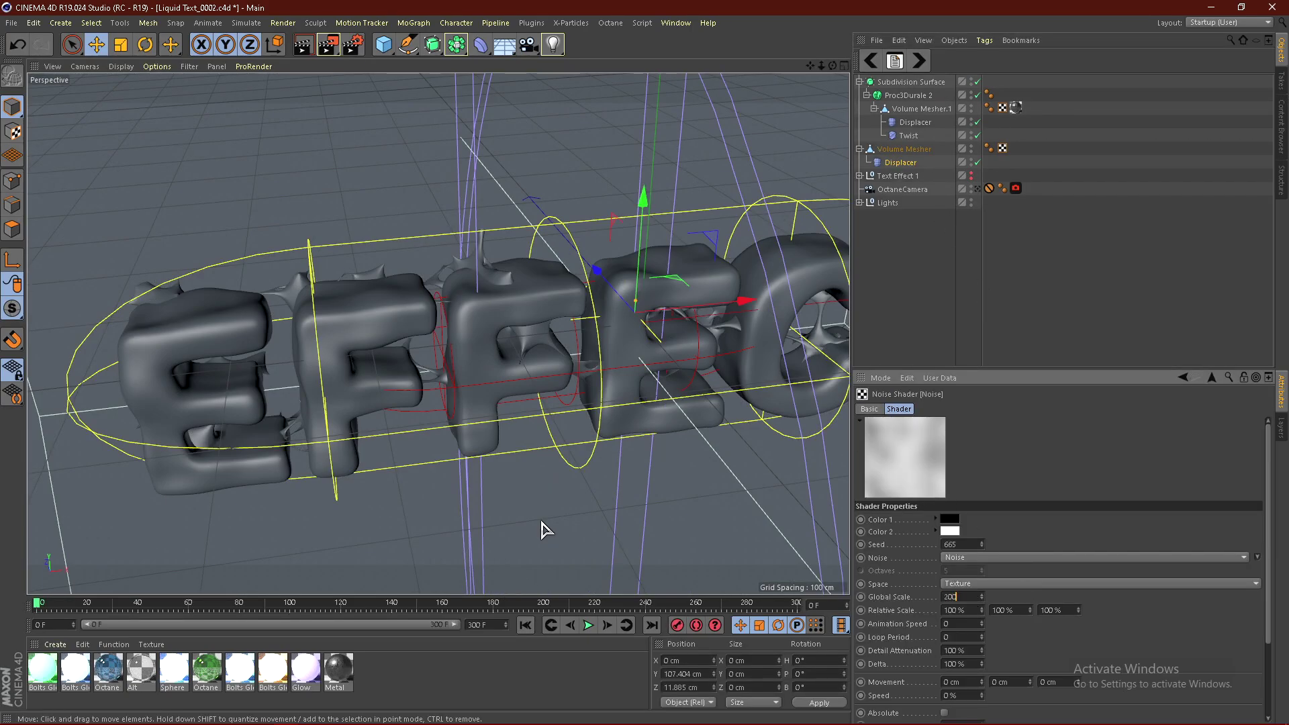
text(200)
key(Return)
drag(978, 599, 693, 574)
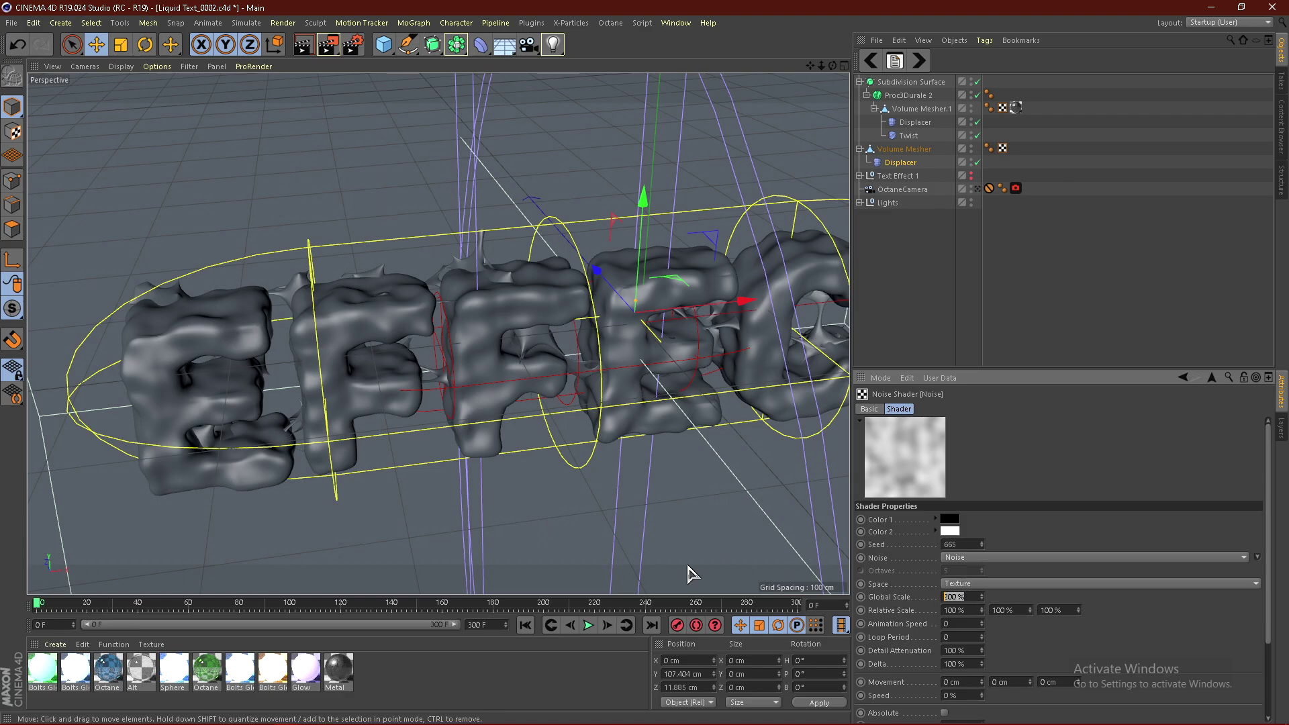
text(300)
key(Return)
Set the contrast of the original Displacer's Noise shader to about -8%
alt+drag(631, 532, 569, 422)
alt+right_drag(569, 422, 643, 390)
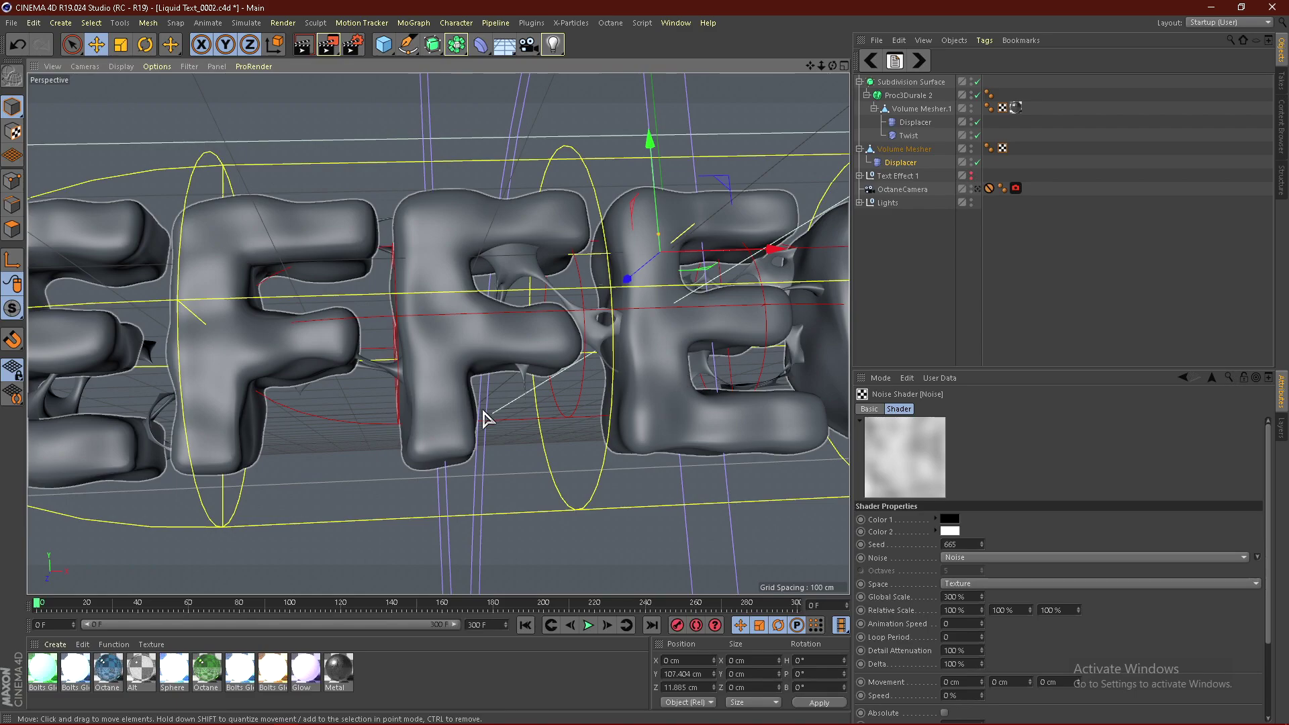
alt+drag(487, 417, 626, 445)
scroll(1154, 658, down, 3)
drag(1106, 686, 1115, 678)
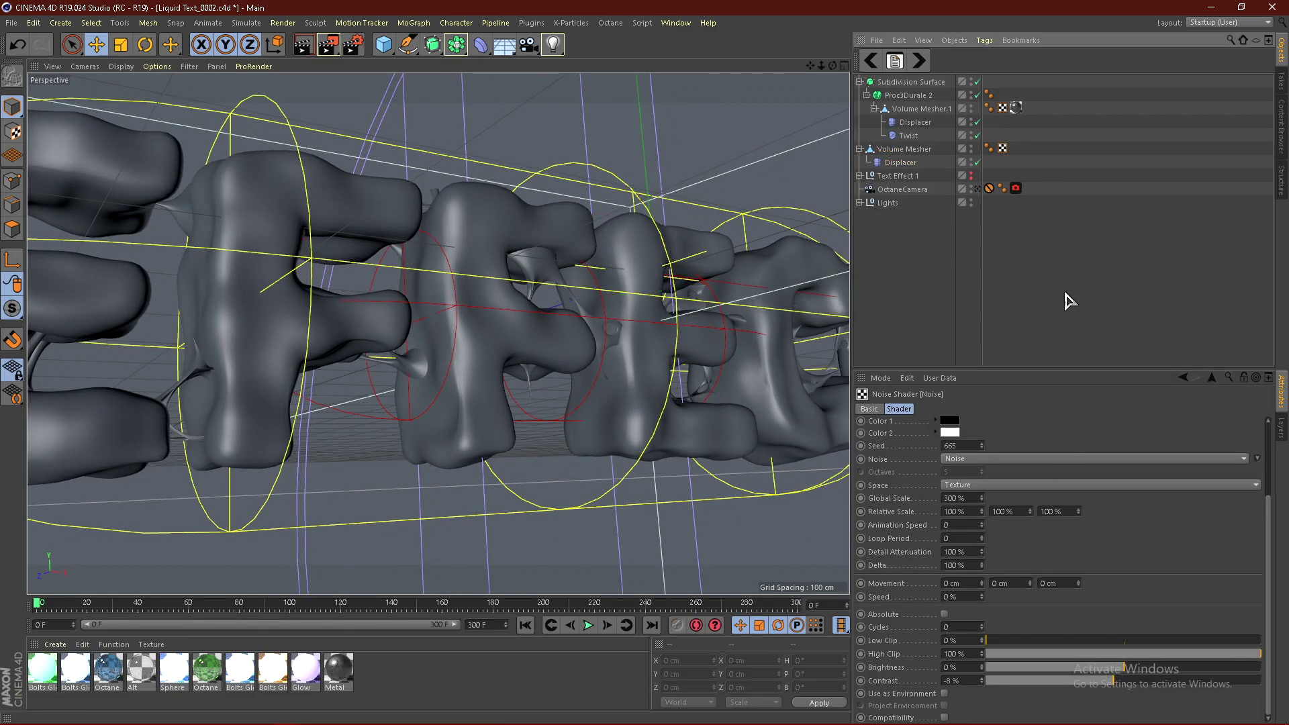
Set the height of the original Volume Mesher's Displacer to 8 cm and deselect it
click(912, 163)
click(940, 409)
click(918, 467)
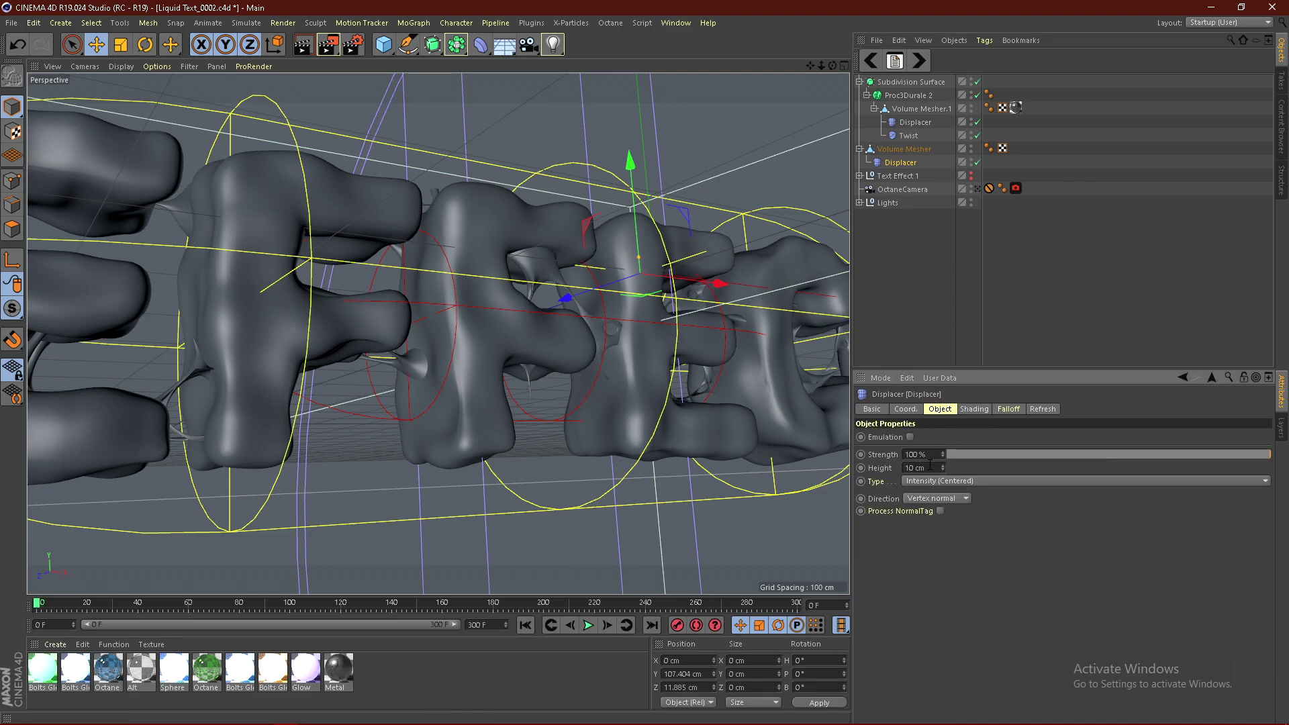
text(8)
key(Return)
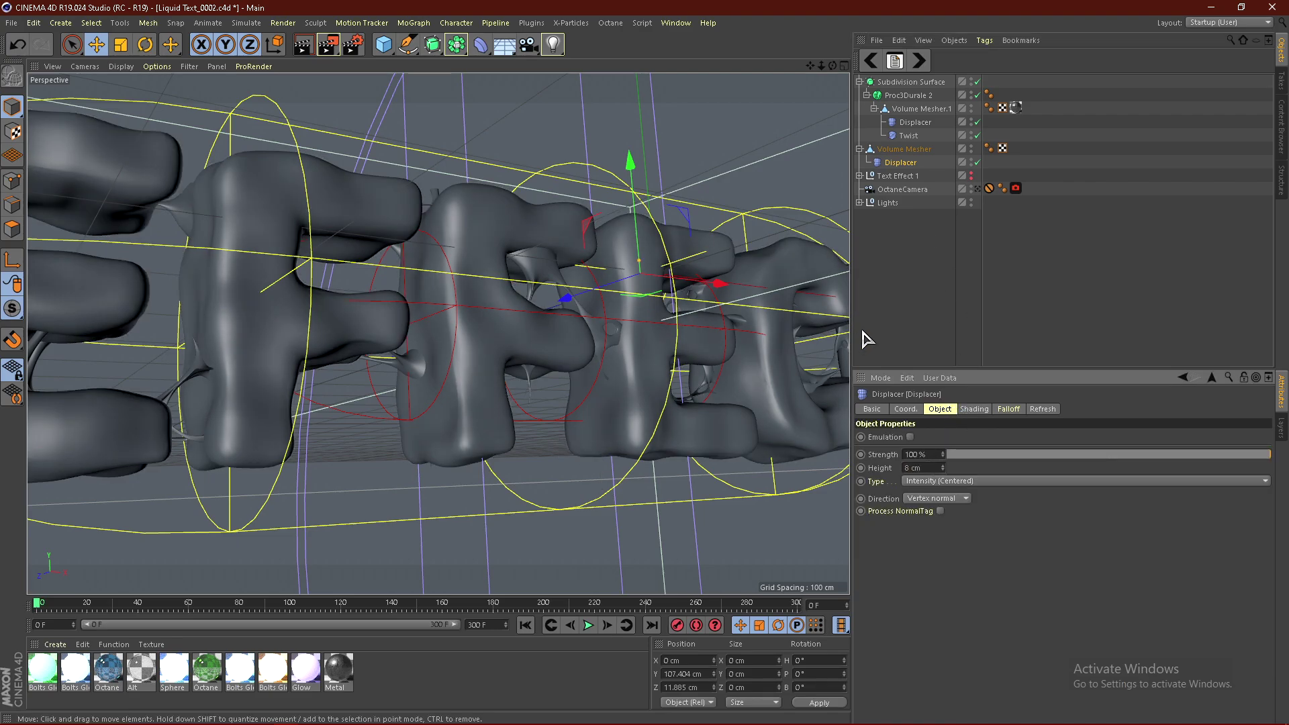
click(862, 334)
Copy the Metal texture tag from Volume Mesher.1 onto the original Volume Mesher
alt+right_drag(714, 312, 440, 417)
alt+drag(440, 417, 311, 430)
alt+right_drag(561, 408, 533, 400)
alt+drag(534, 407, 613, 431)
drag(962, 115, 913, 149)
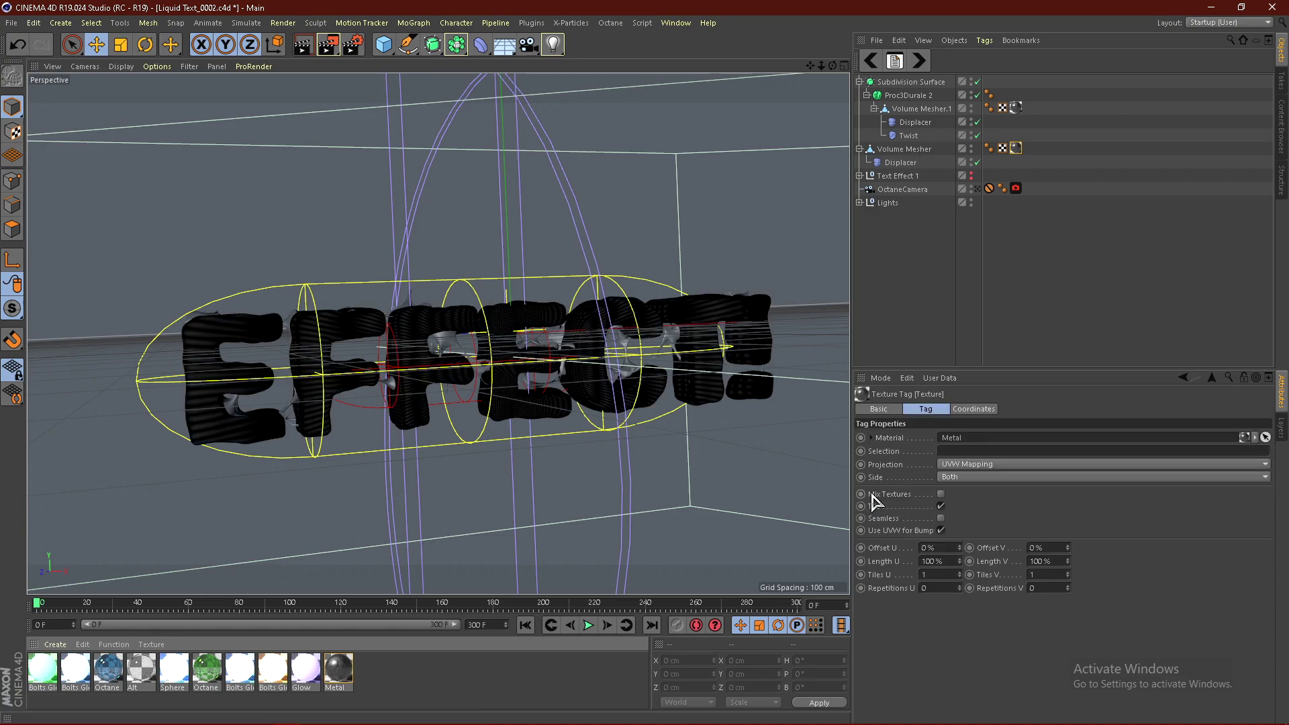
Change the projection type of the original Volume Mesher's Metal texture tag from UVW Mapping and deselect the tag
click(961, 468)
click(941, 525)
click(1012, 280)
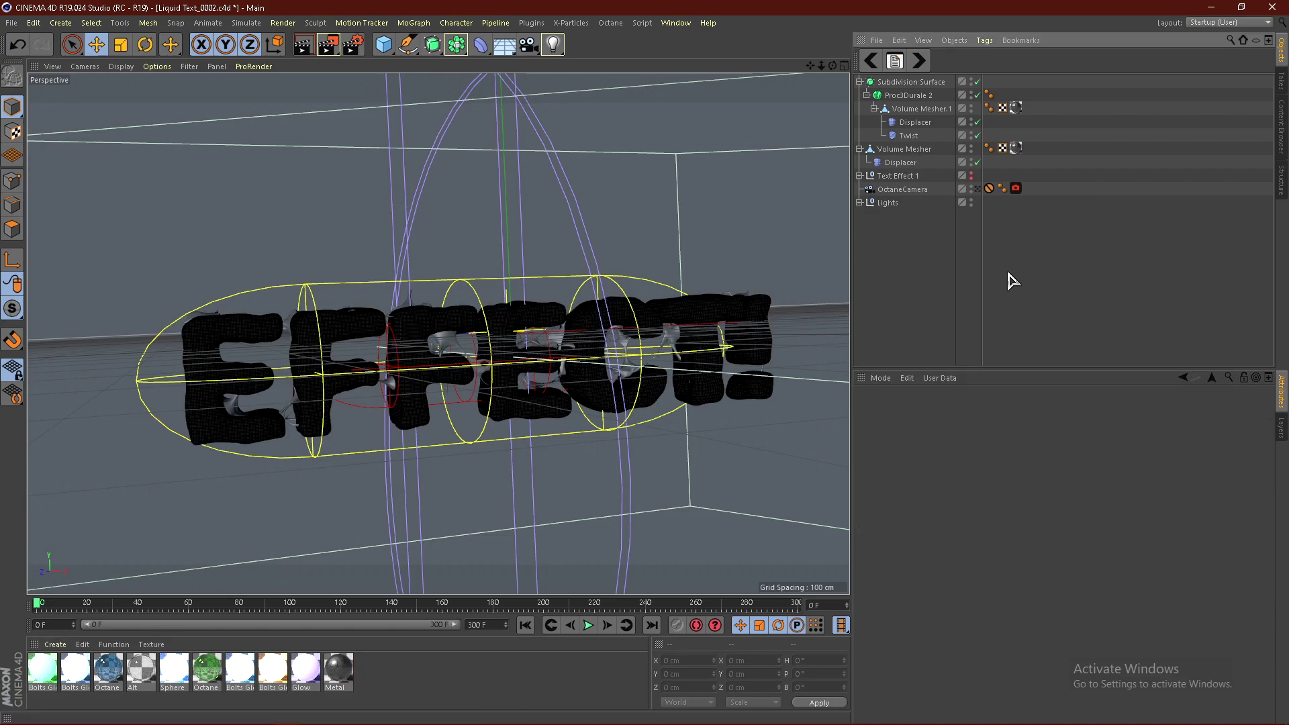
Collapse the Subdivision Surface hierarchy and select the Subdivision Surface object
scroll(482, 382, down, 3)
scroll(600, 374, up, 1)
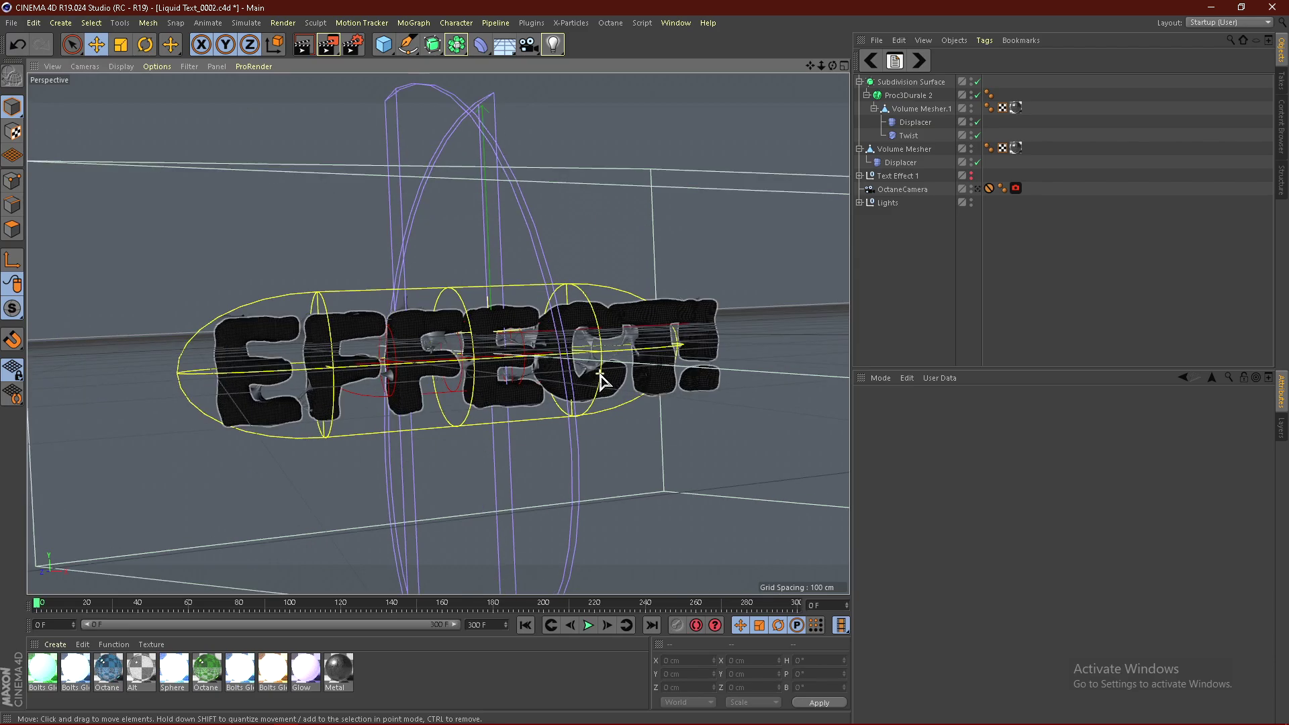
scroll(455, 365, up, 6)
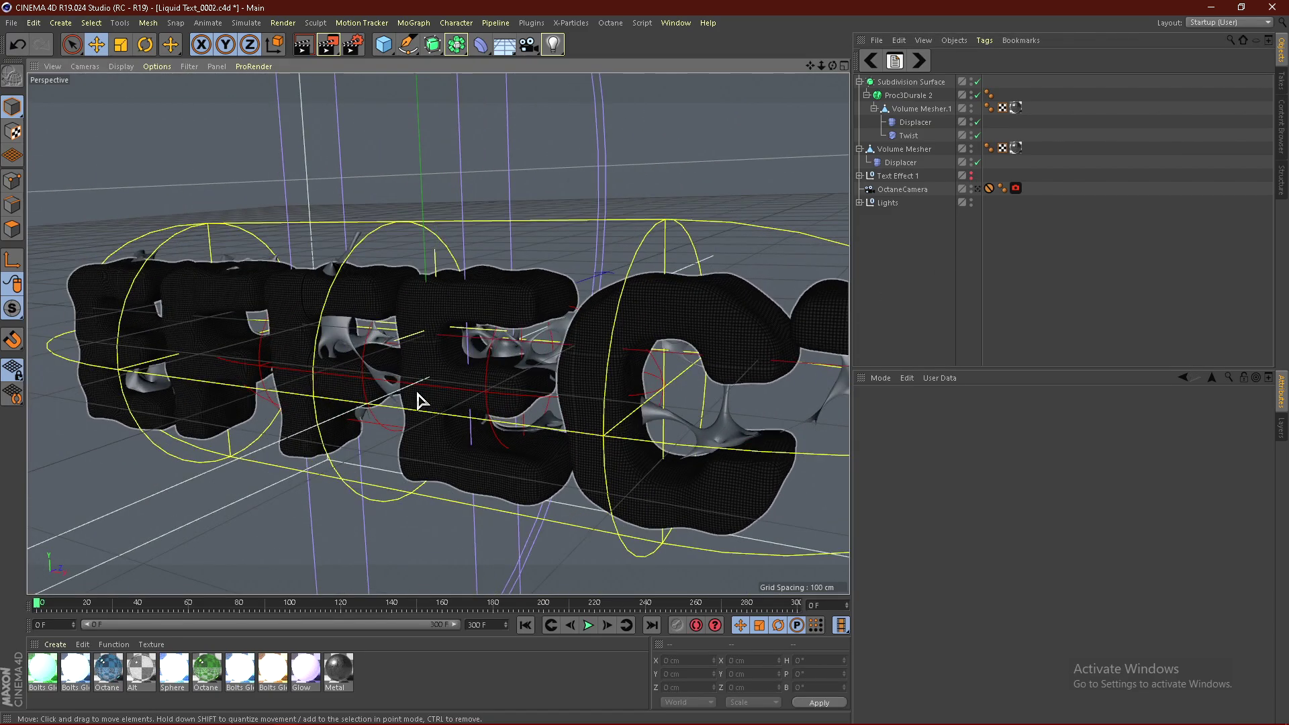
scroll(404, 398, down, 2)
click(859, 82)
click(907, 96)
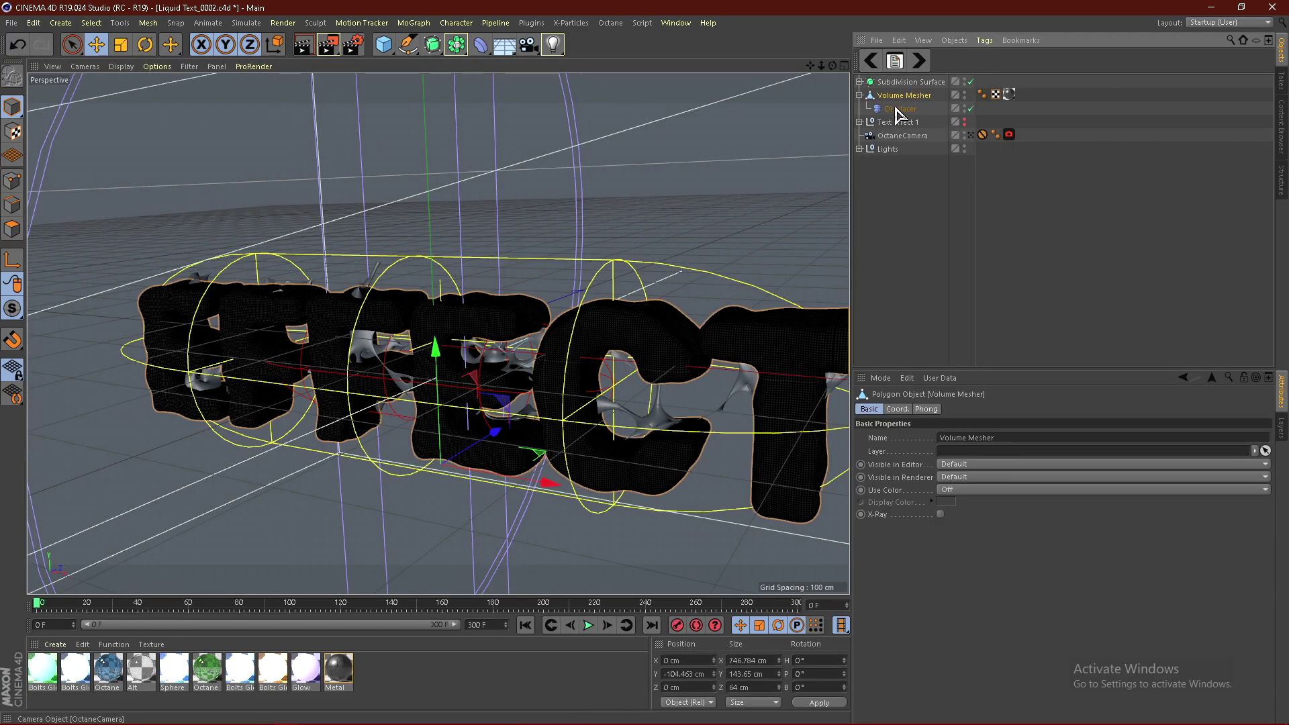
click(911, 81)
Examine the displaced letters and the inner Proc3Durale layer from several angles
scroll(587, 383, down, 3)
scroll(588, 382, up, 4)
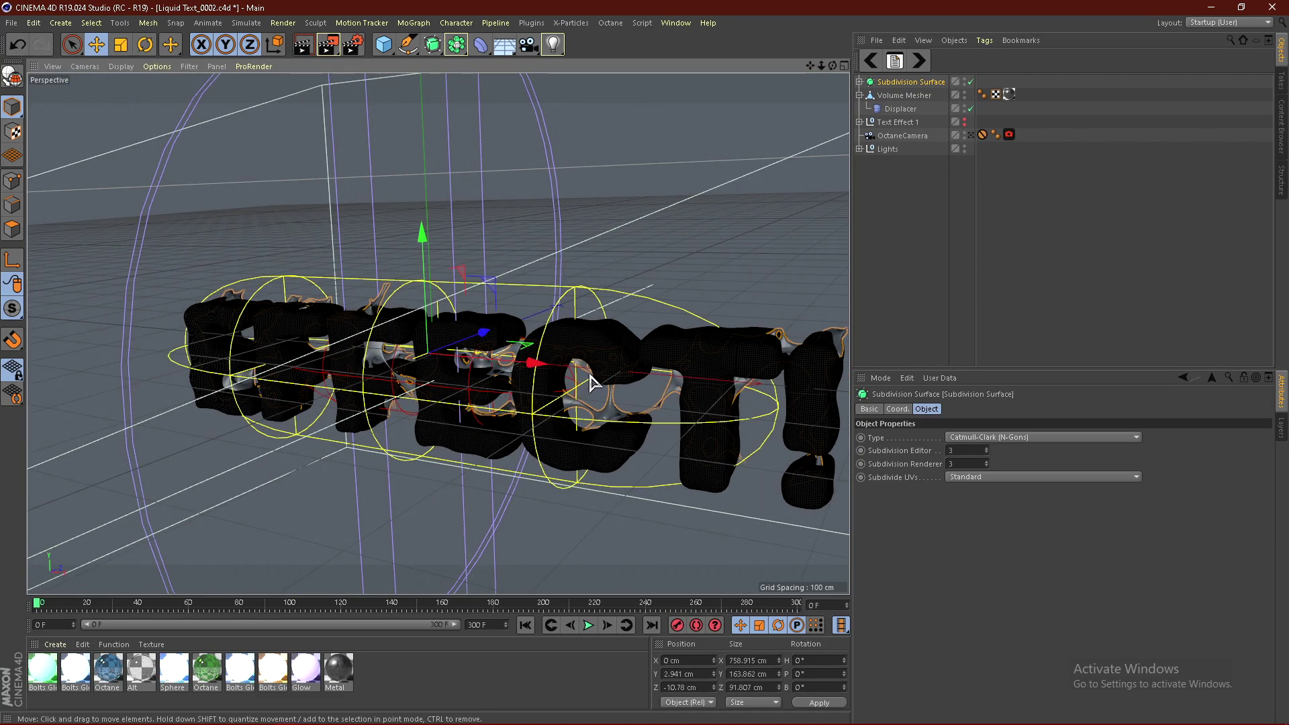
scroll(569, 377, down, 2)
alt+drag(527, 457, 599, 440)
scroll(402, 384, up, 2)
mouse_move(401, 384)
alt+mouse_down()
mouse_move(527, 443)
mouse_move(401, 404)
alt+mouse_up()
scroll(401, 403, down, 2)
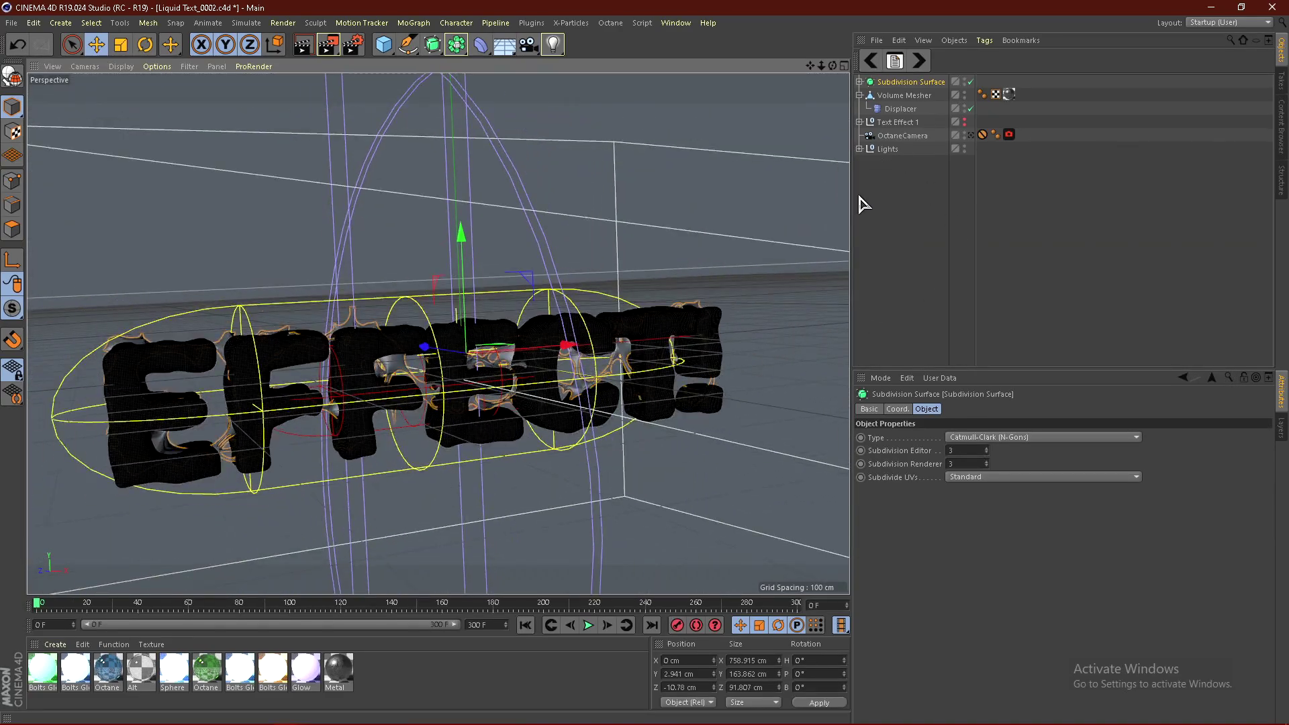
click(938, 263)
alt+drag(555, 268, 376, 418)
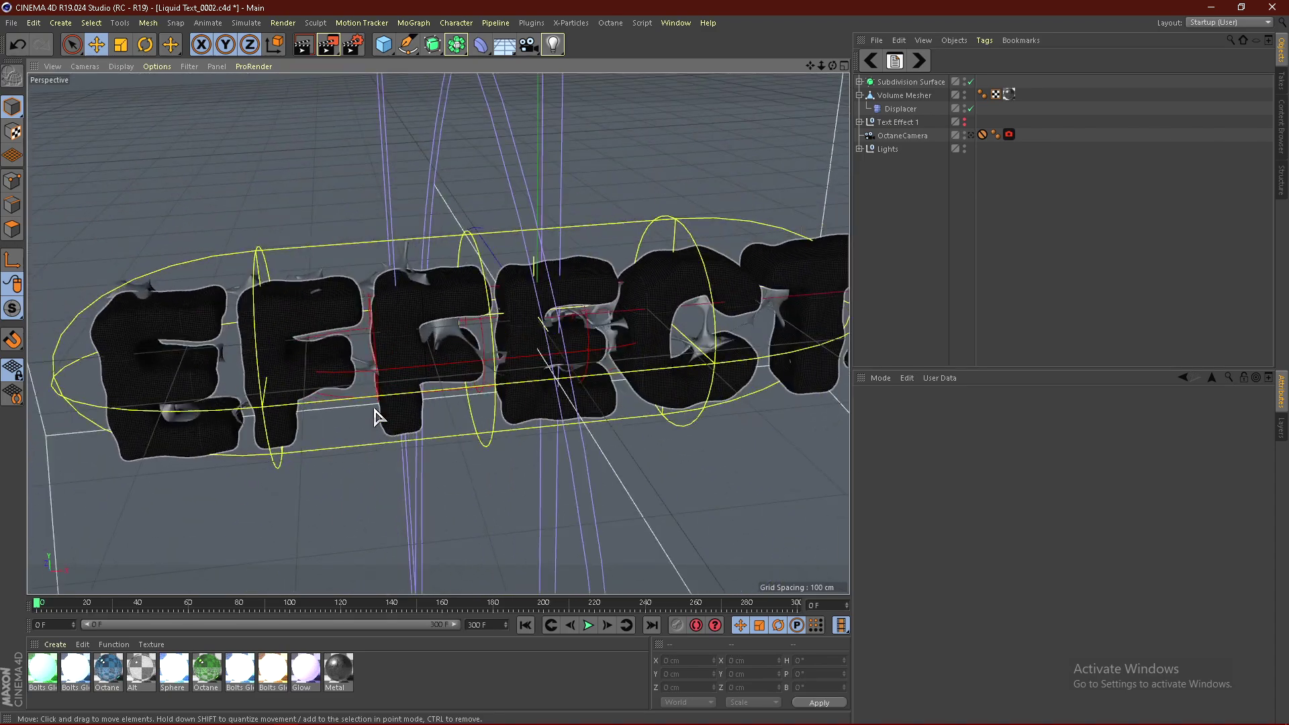
scroll(376, 411, down, 3)
scroll(590, 376, up, 5)
alt+drag(590, 375, 442, 402)
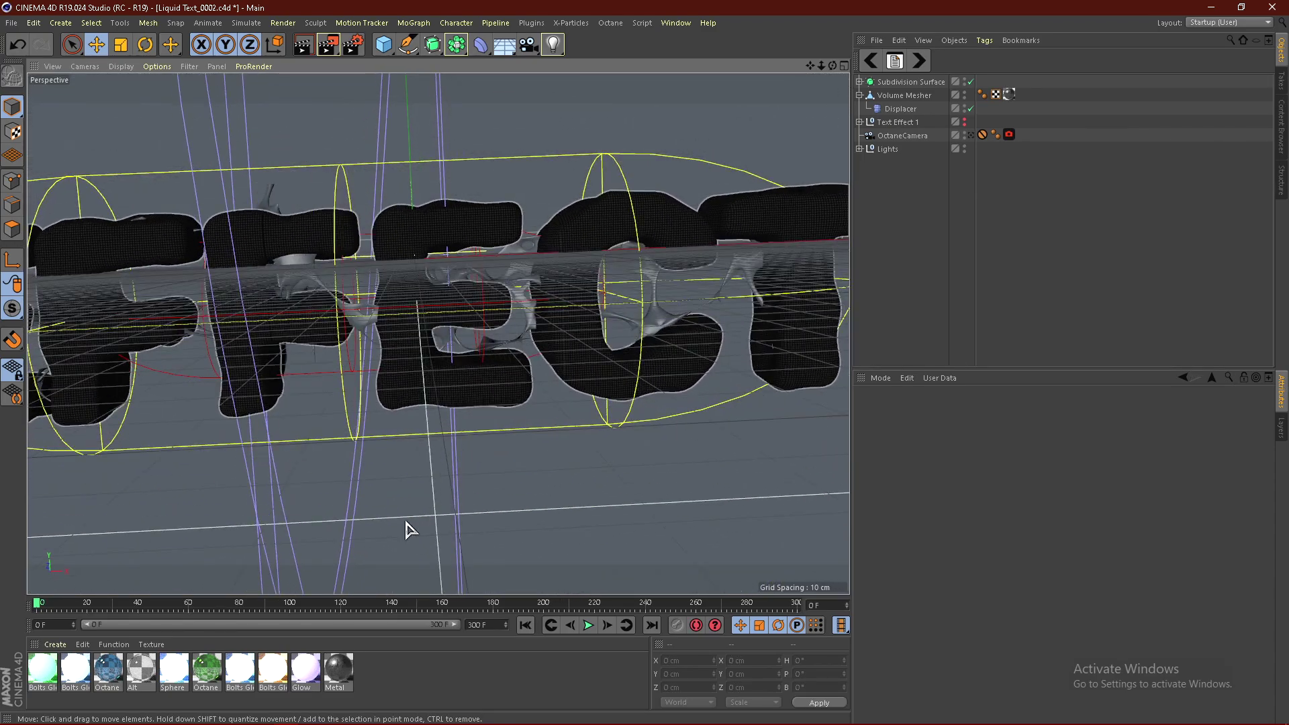
click(278, 670)
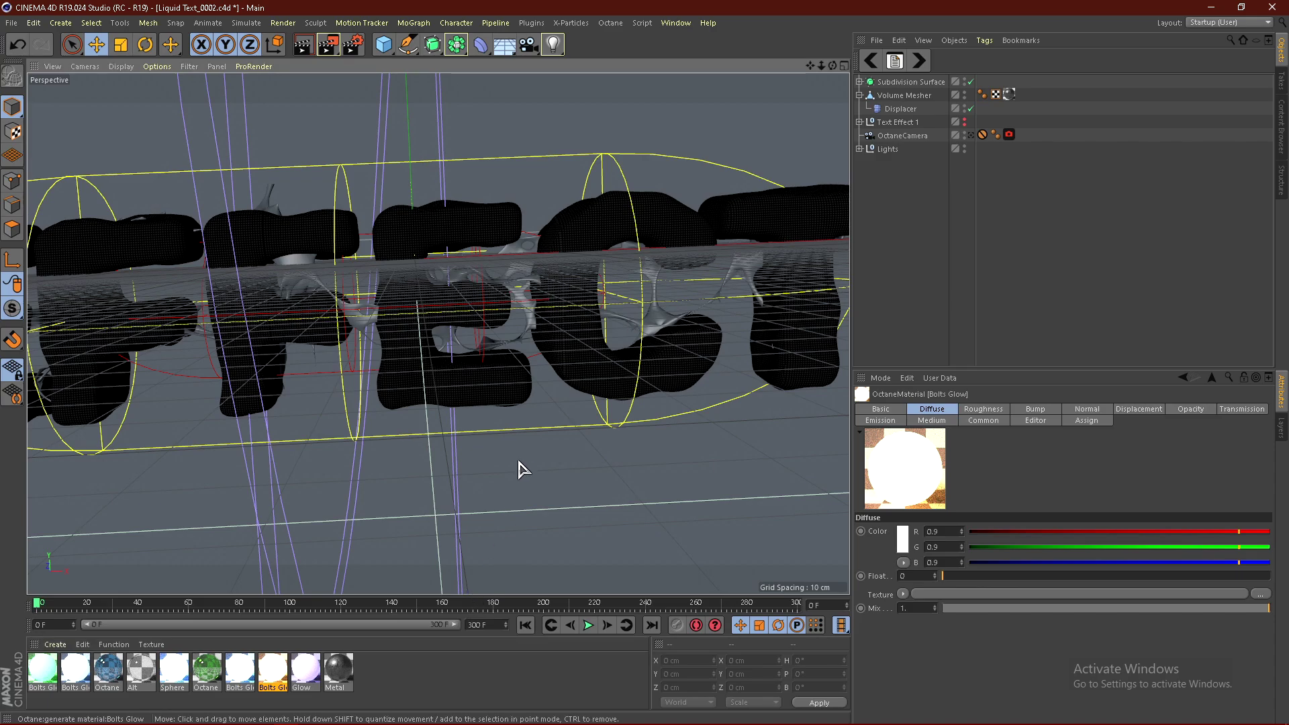
click(581, 276)
click(1070, 324)
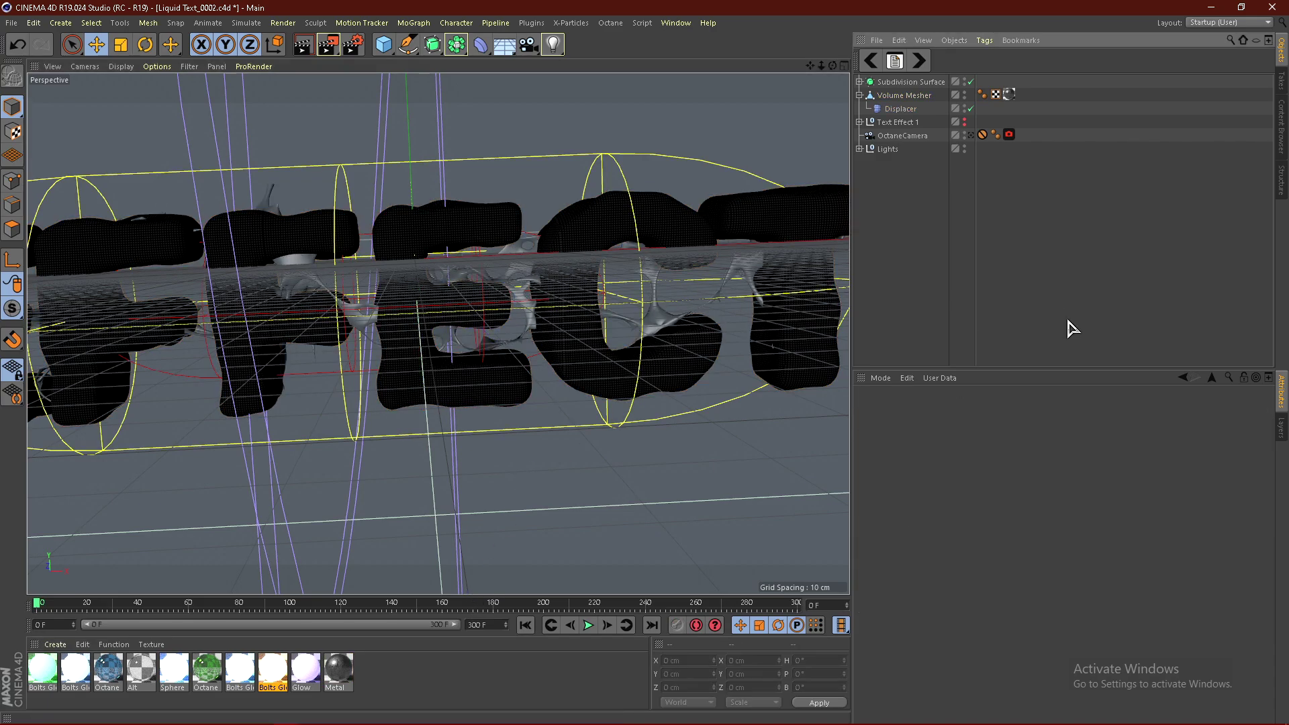
key(h)
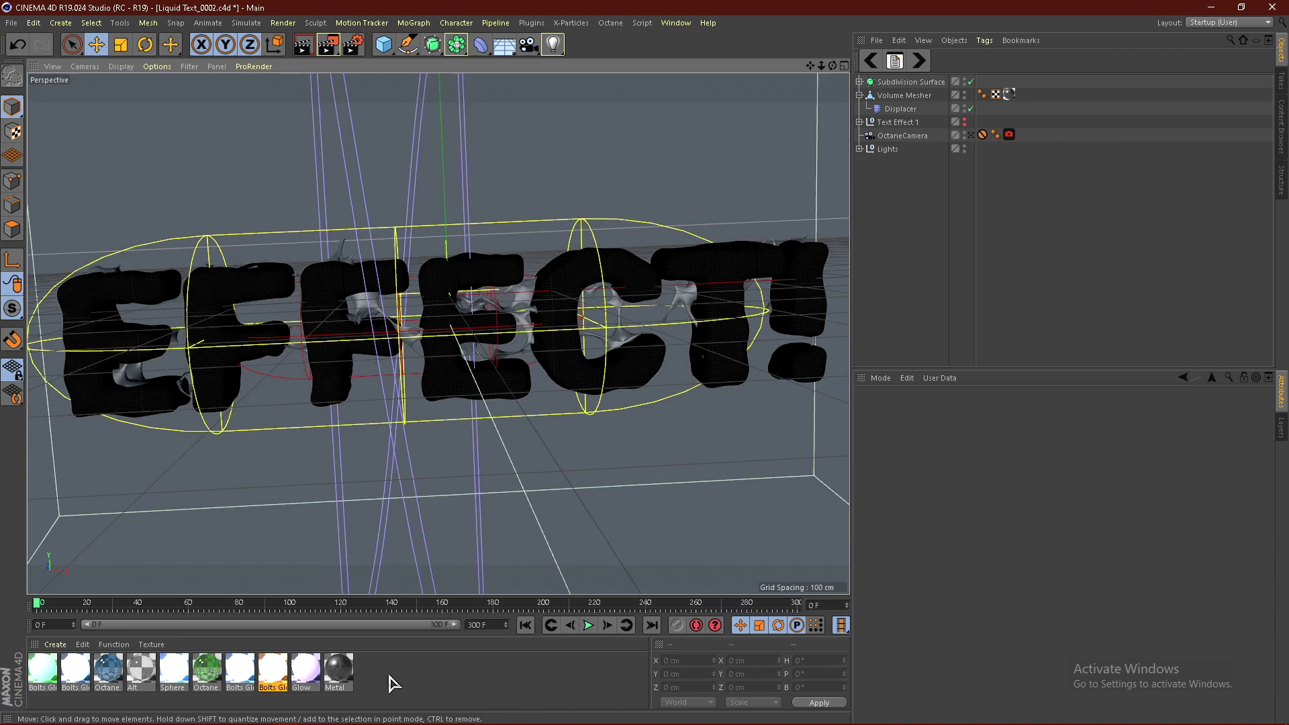
drag(278, 679, 289, 702)
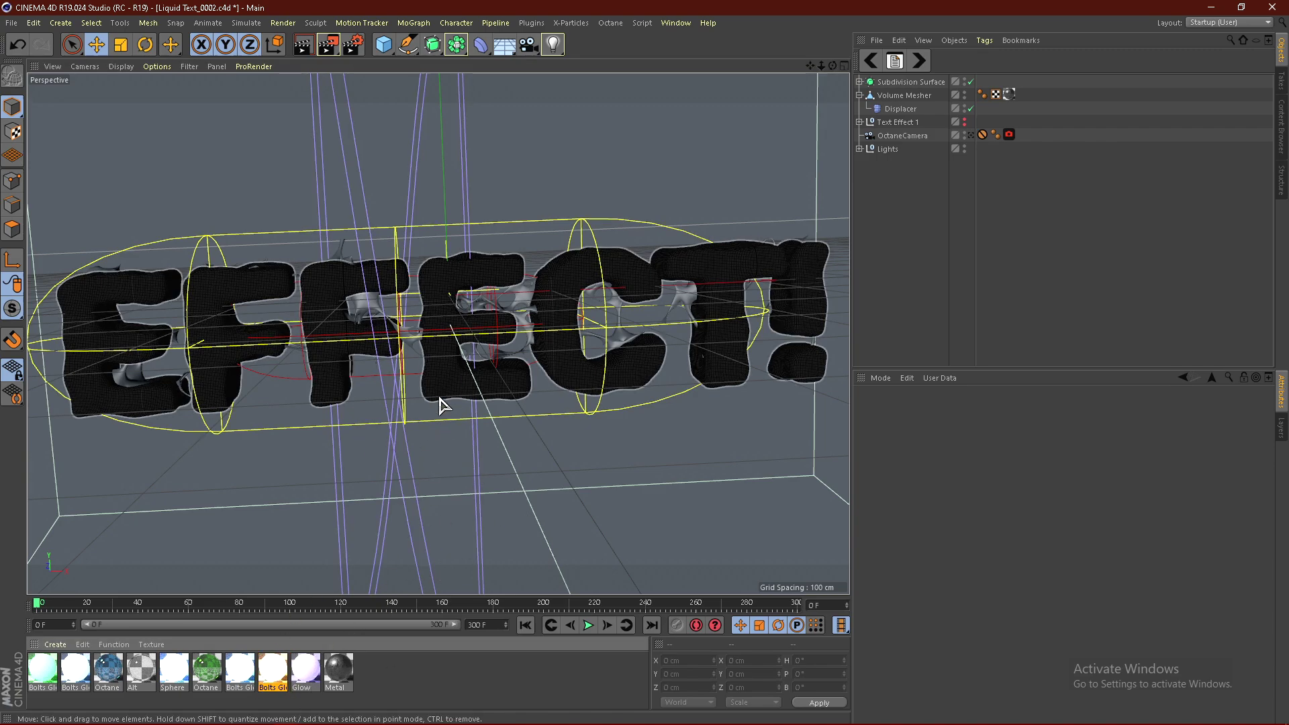
click(460, 387)
click(510, 303)
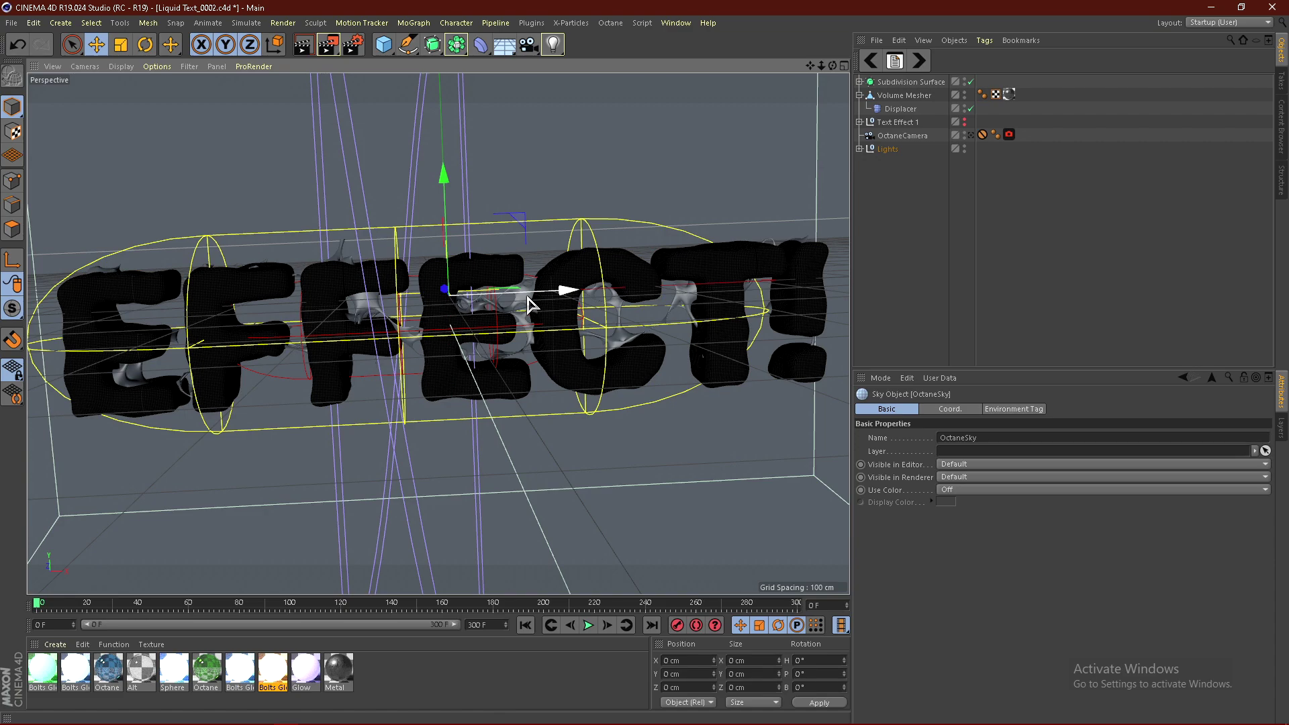
click(1068, 267)
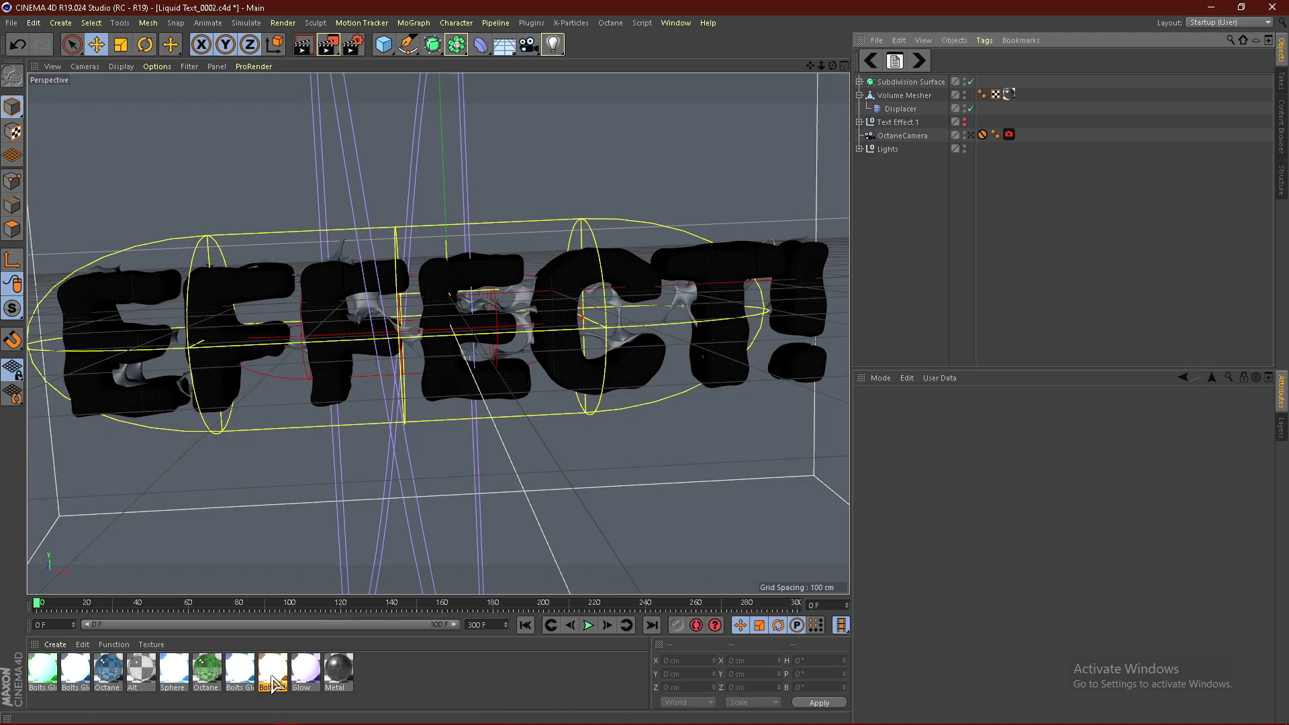
Apply the selected Bolts Glow material to the Subdivision Surface containing the Proc3Durale layer
drag(273, 684, 671, 491)
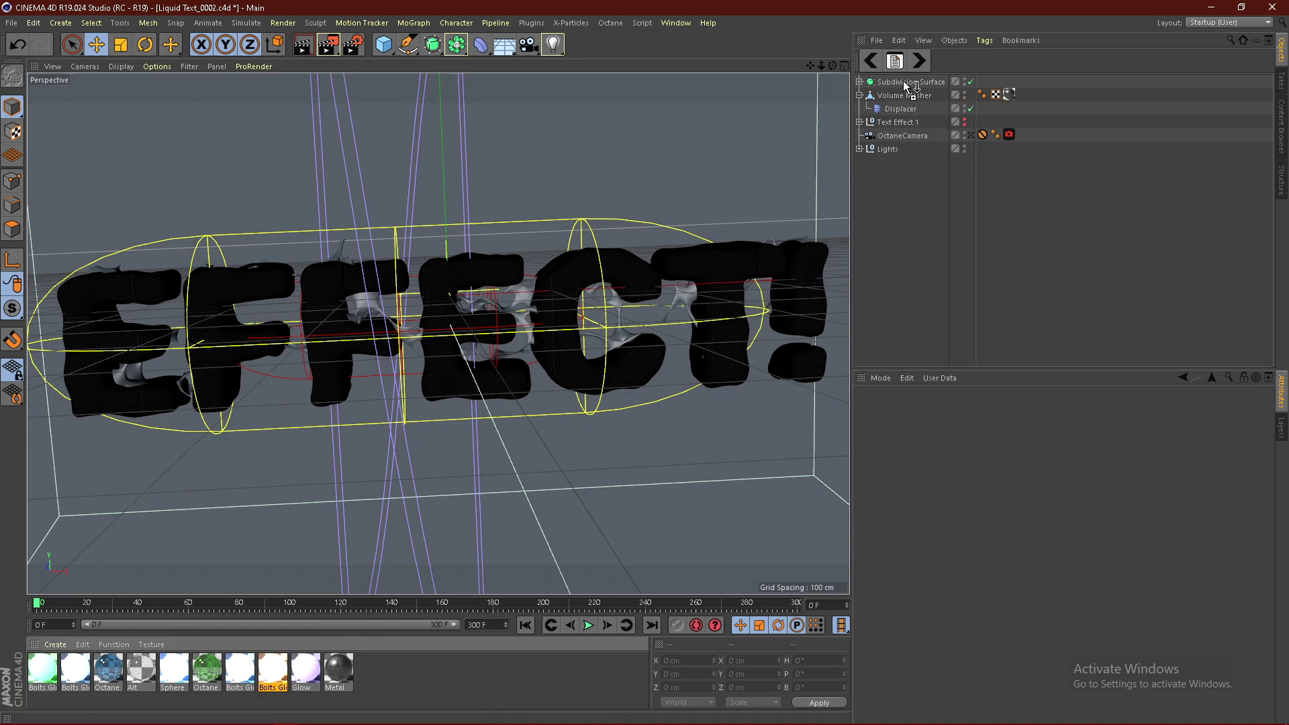
drag(902, 82, 902, 83)
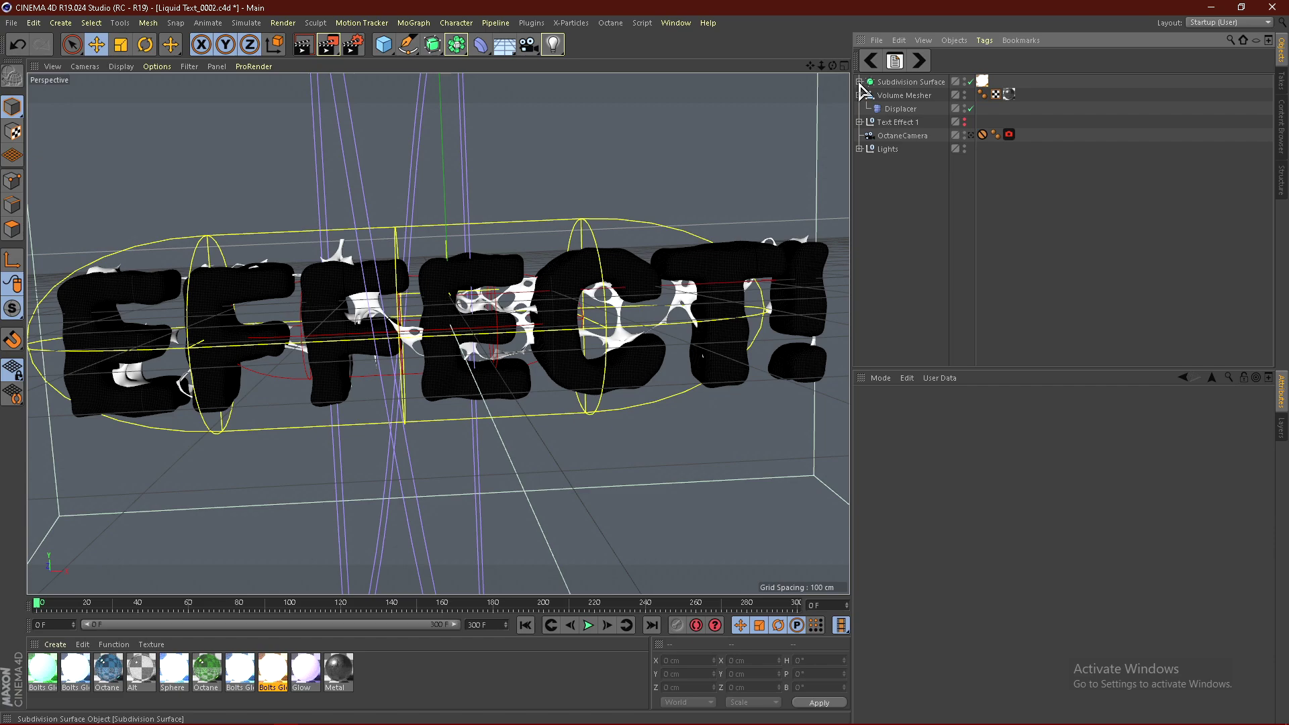
click(982, 82)
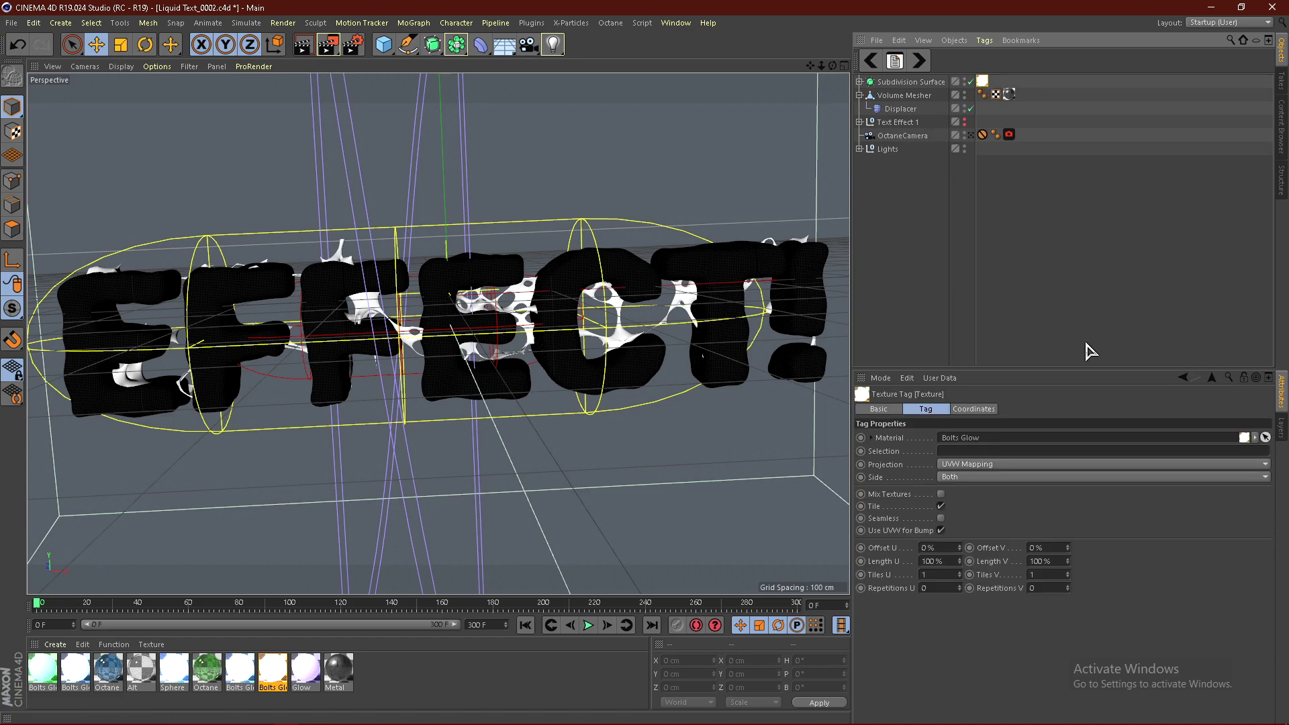
click(919, 266)
Open the Octane Live Viewer and dock it beside the perspective viewport
click(610, 23)
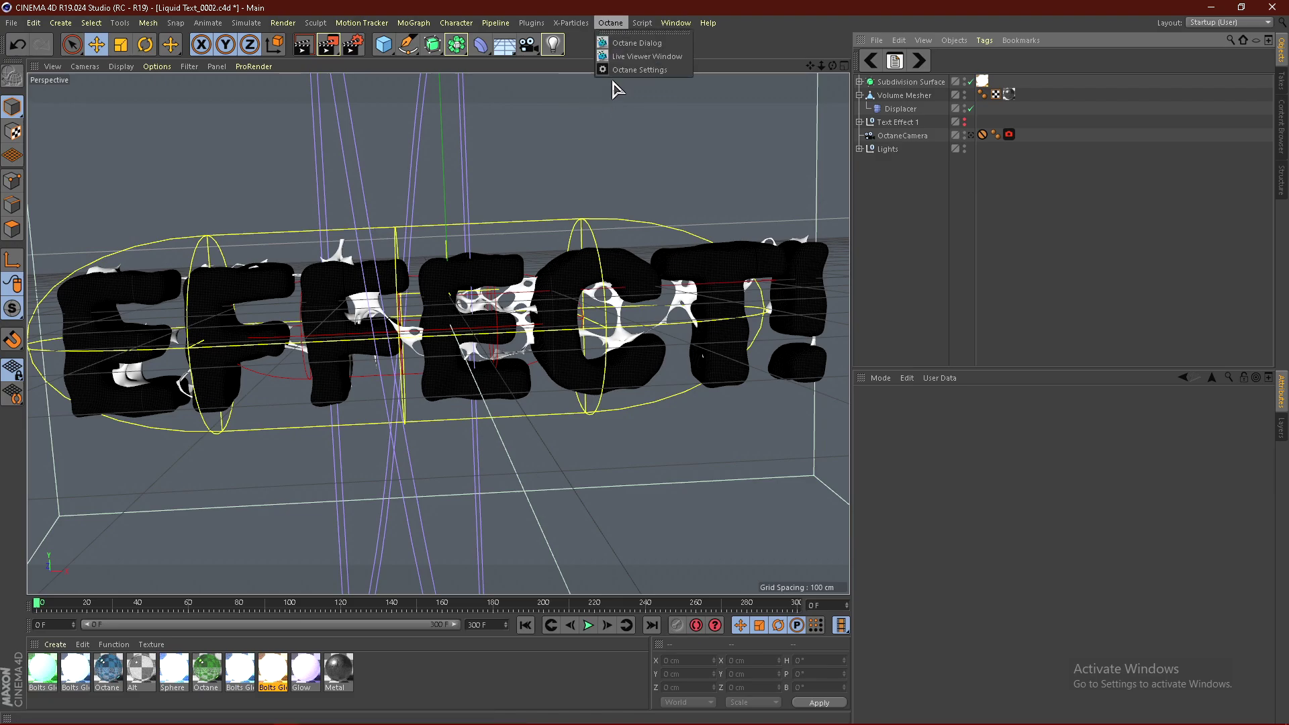
click(623, 57)
drag(238, 11, 318, 68)
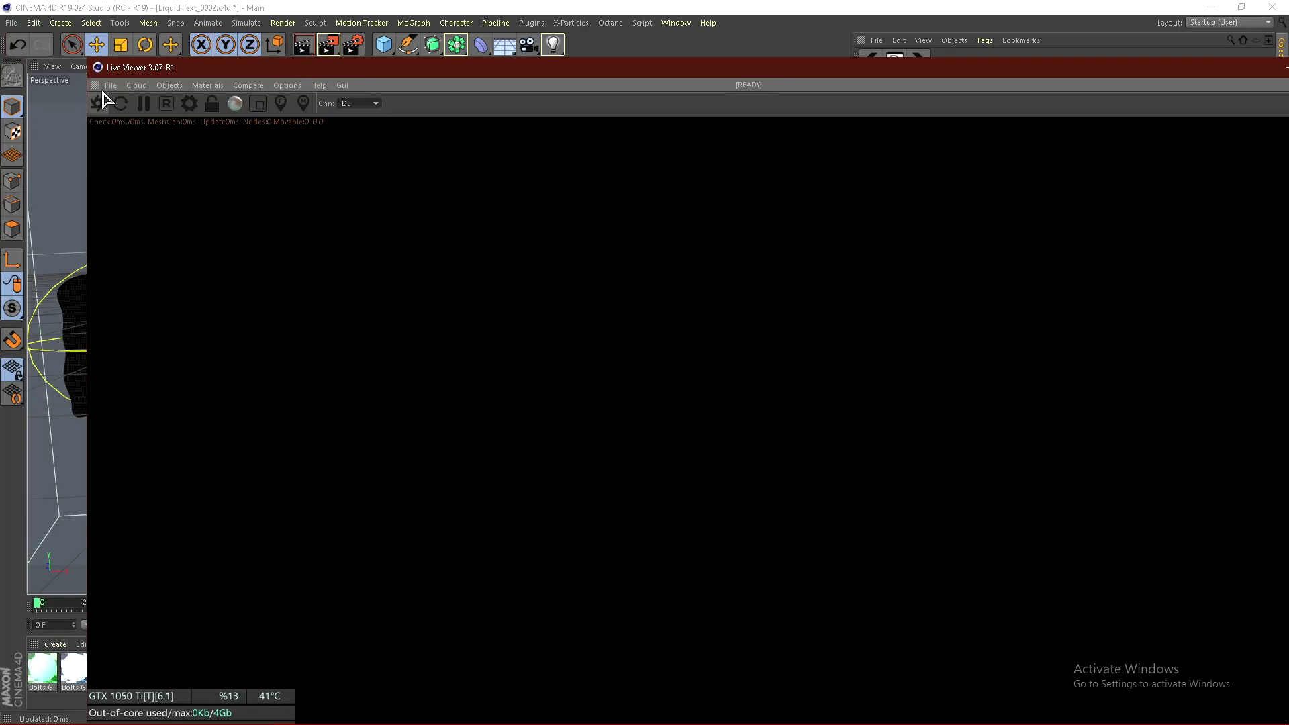
drag(95, 84, 28, 119)
Set the Live Viewer channel to PT and start the live render
click(299, 96)
click(298, 127)
click(38, 97)
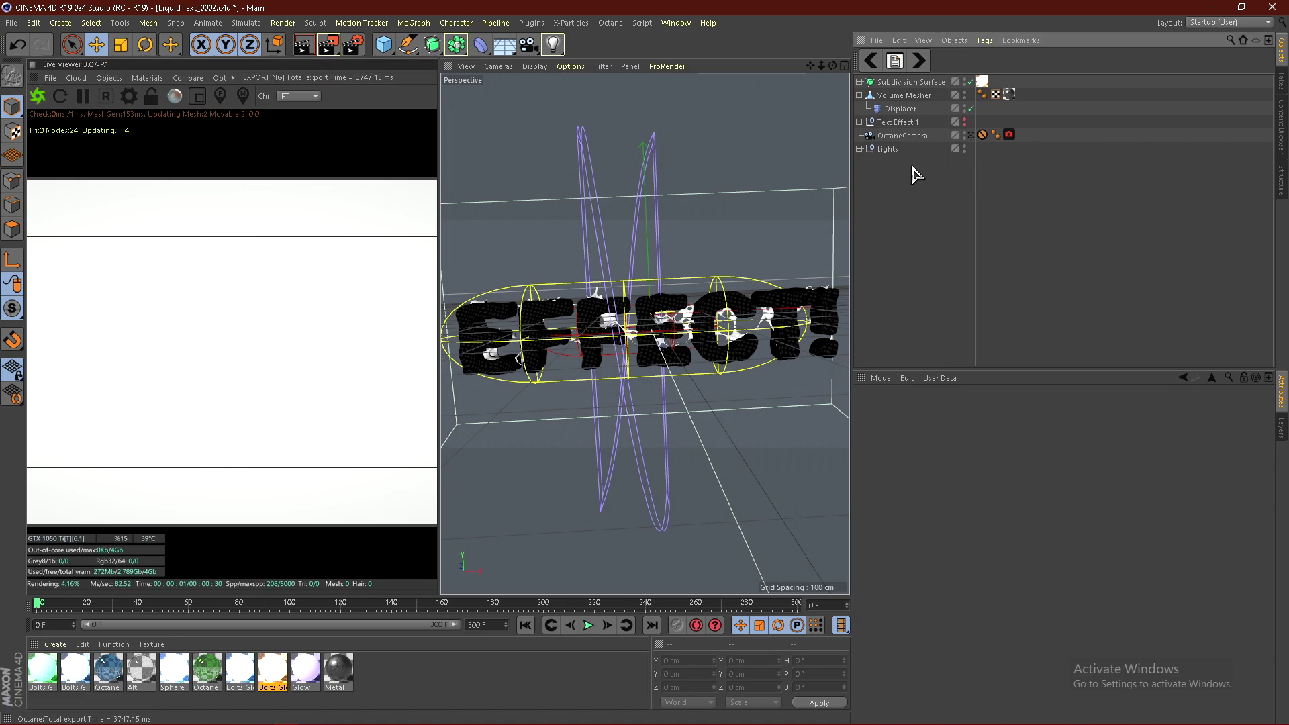
Return to the OctaneCamera view for the live render
click(903, 136)
click(925, 233)
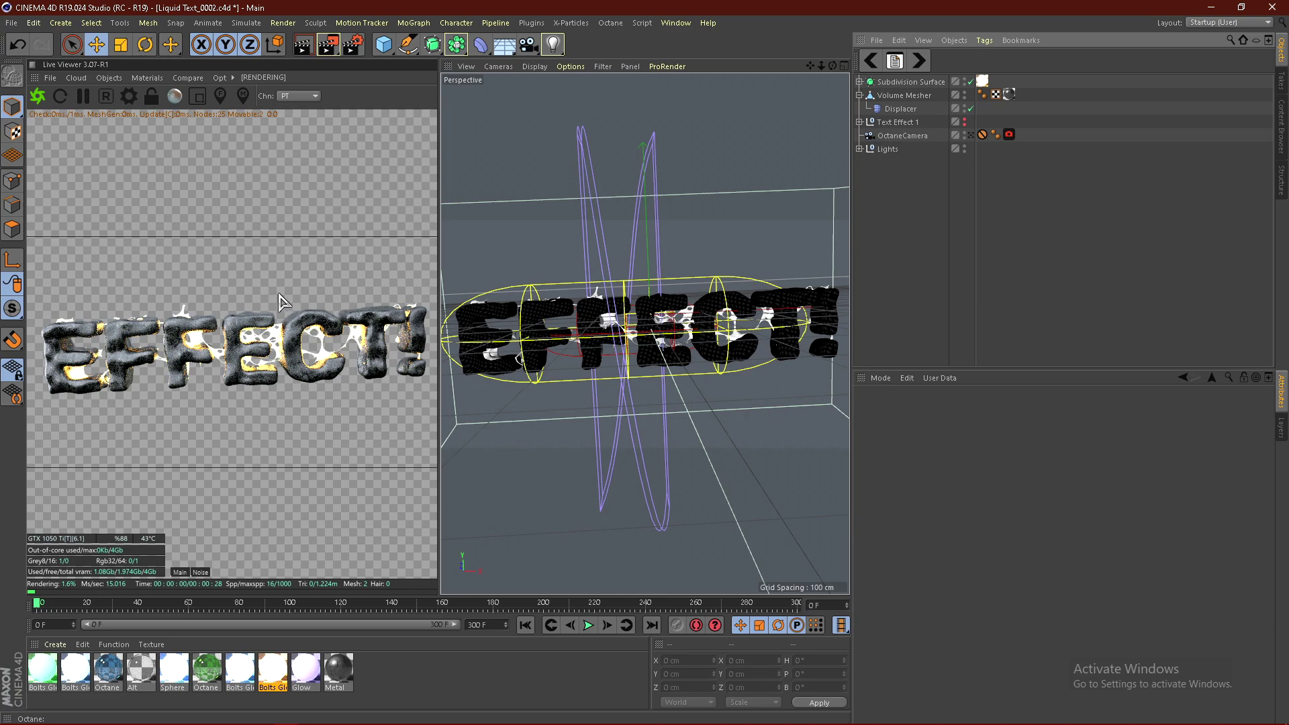
click(971, 135)
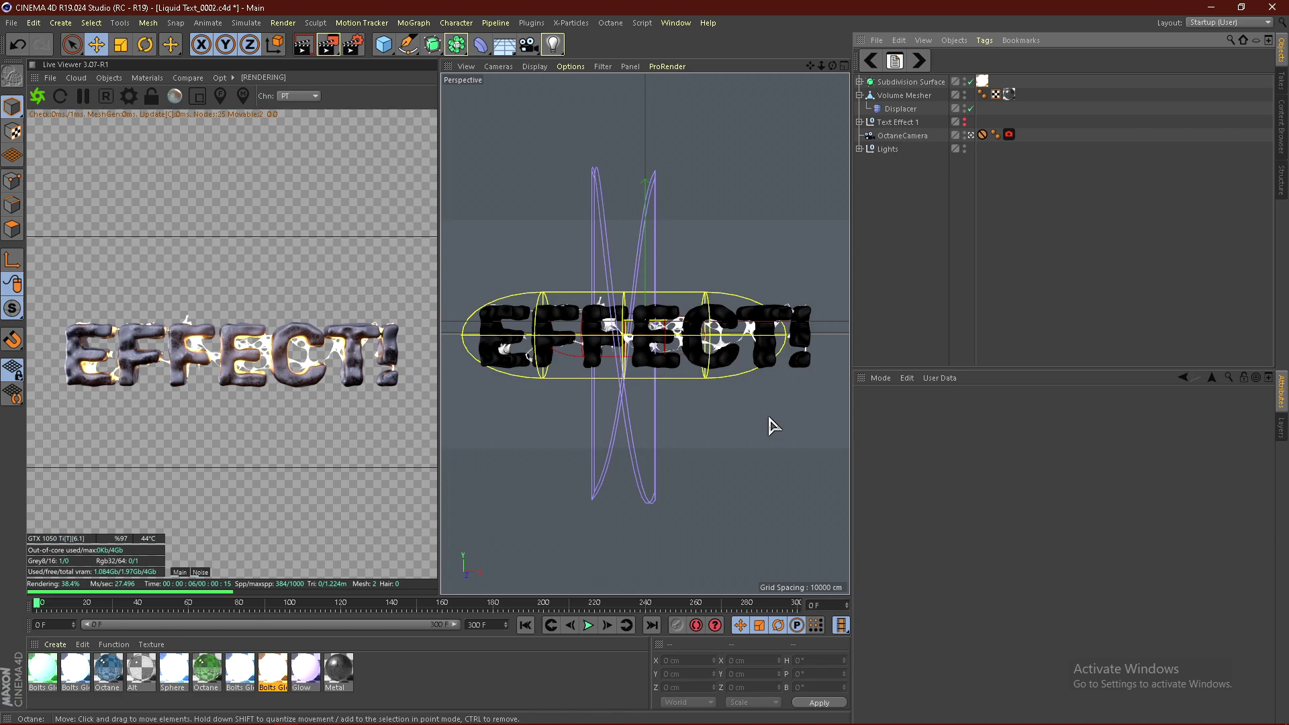
Lower the Blackbody Emission power of the Bolts Glow material applied to the inner layer to about 7.05
double_click(273, 672)
drag(417, 112, 772, 110)
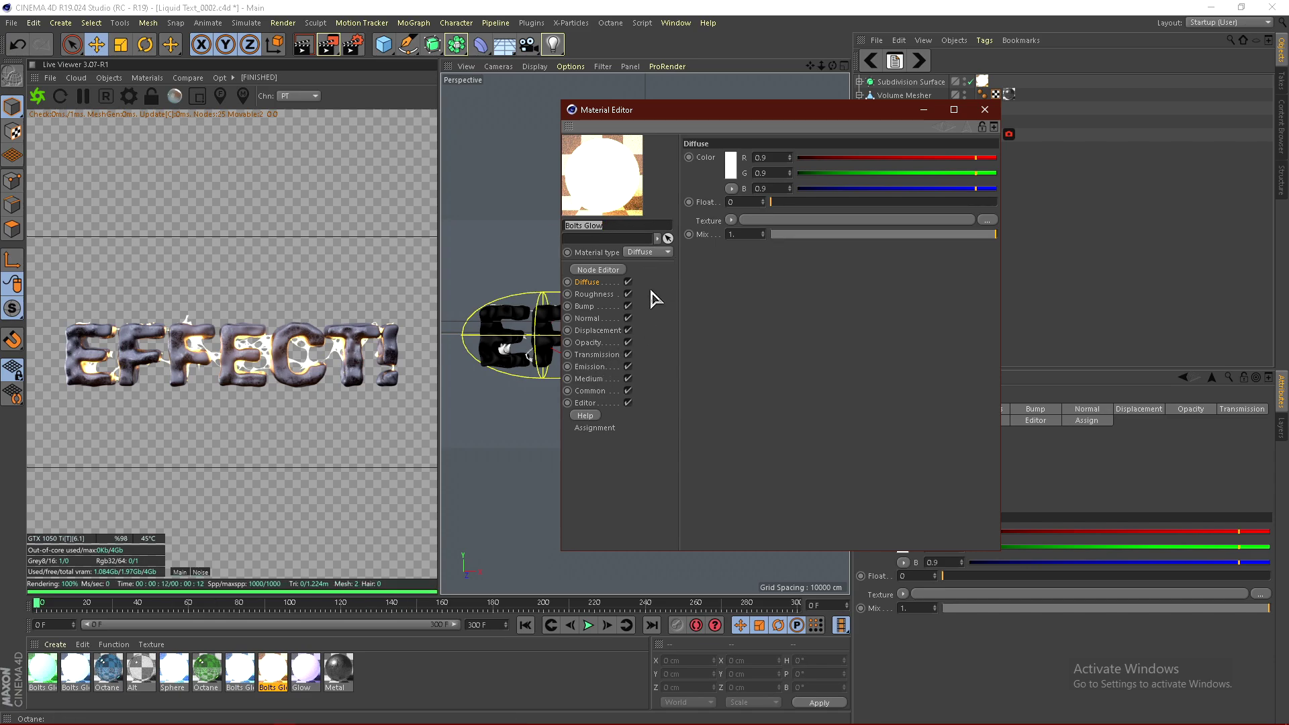
click(590, 367)
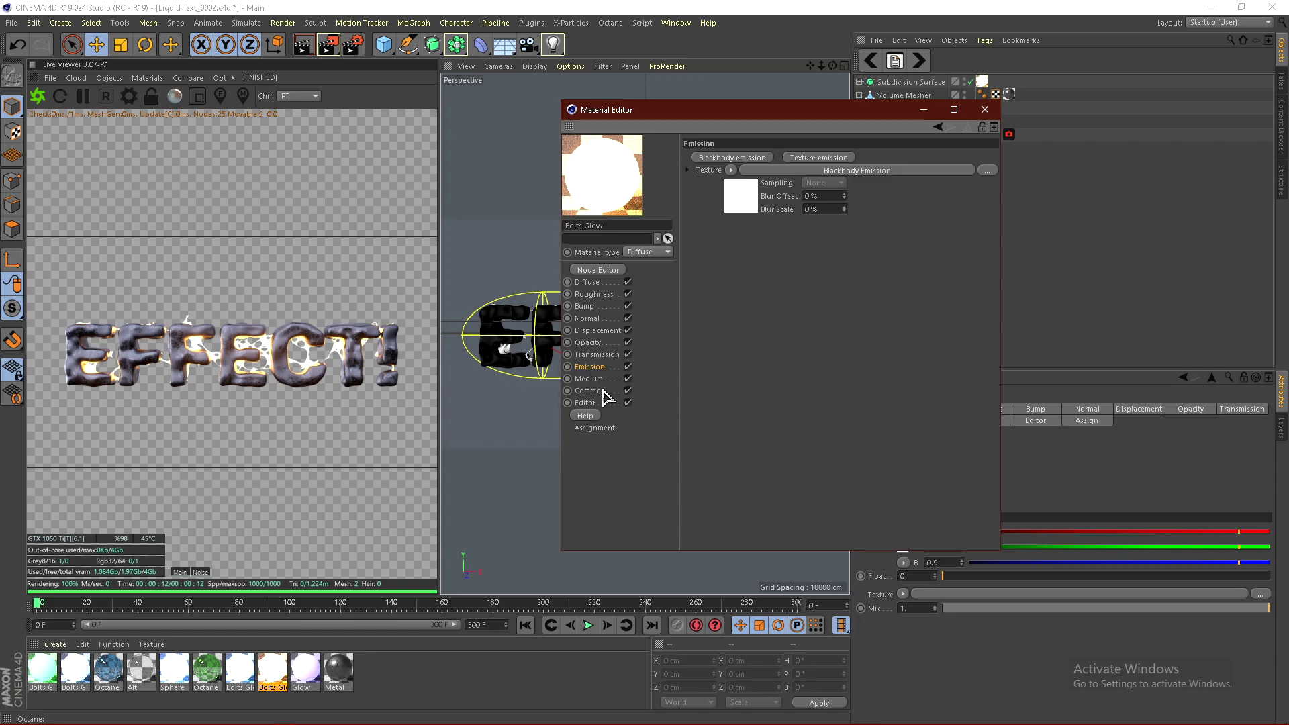
click(741, 205)
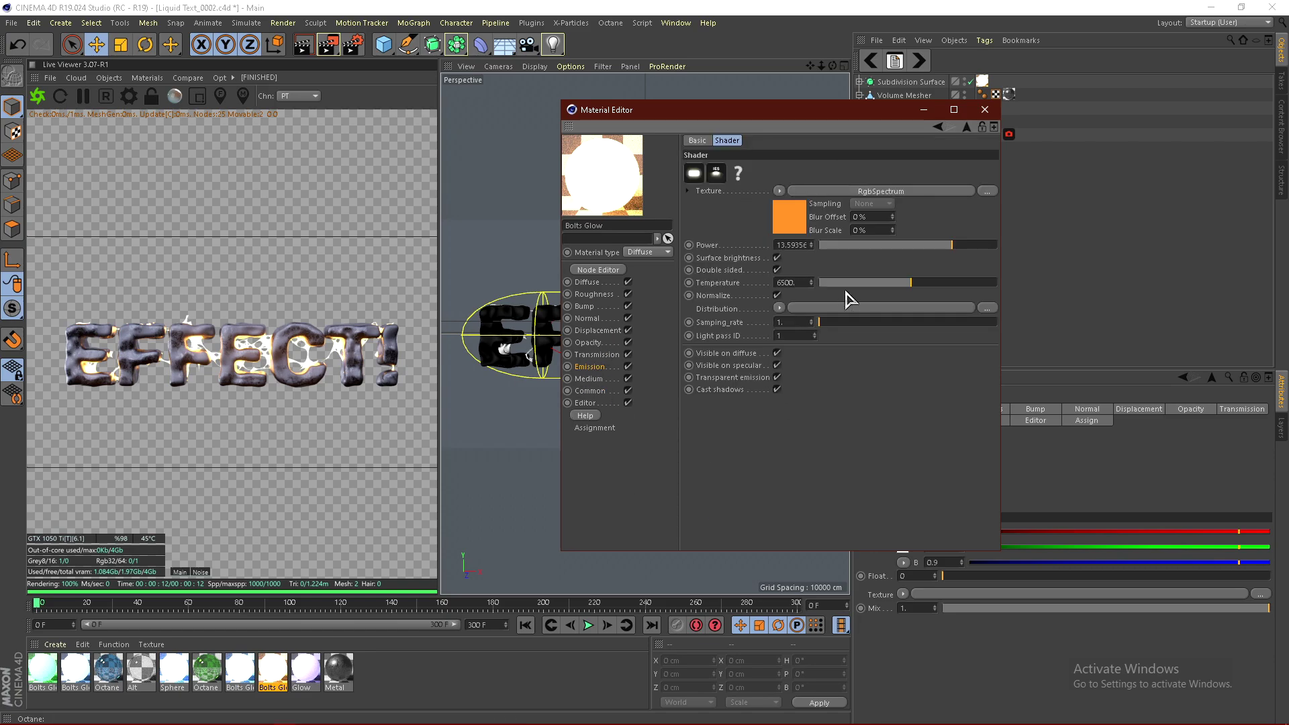
click(947, 245)
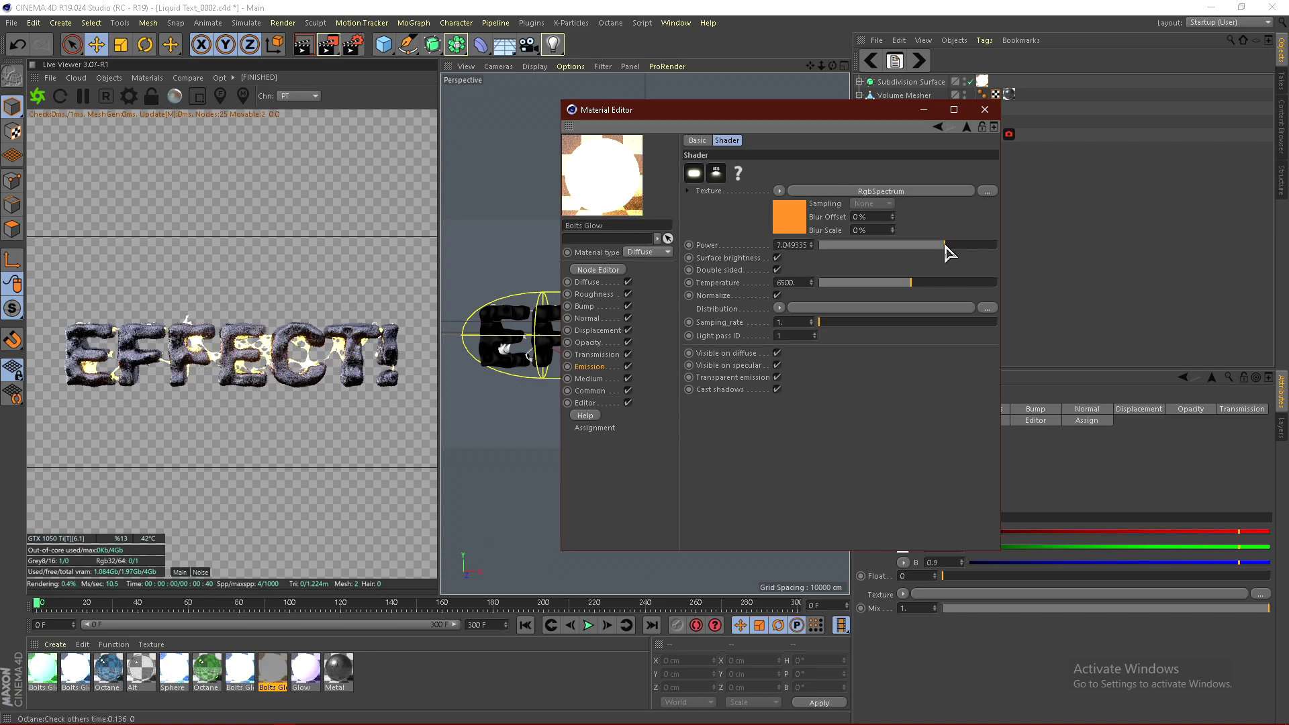
Try the Bolts Glow emission with Surface brightness and Double sided turned off, and re-enable both options
click(944, 246)
drag(785, 111, 705, 117)
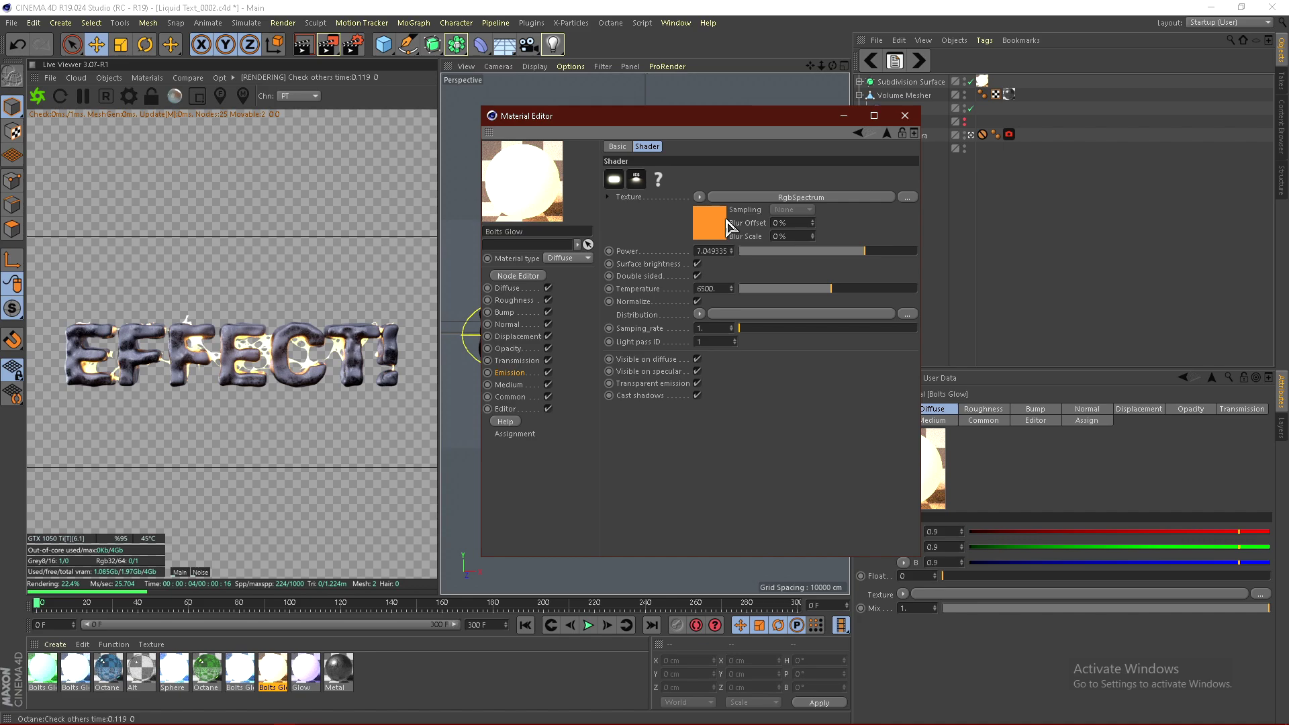
click(697, 264)
click(697, 276)
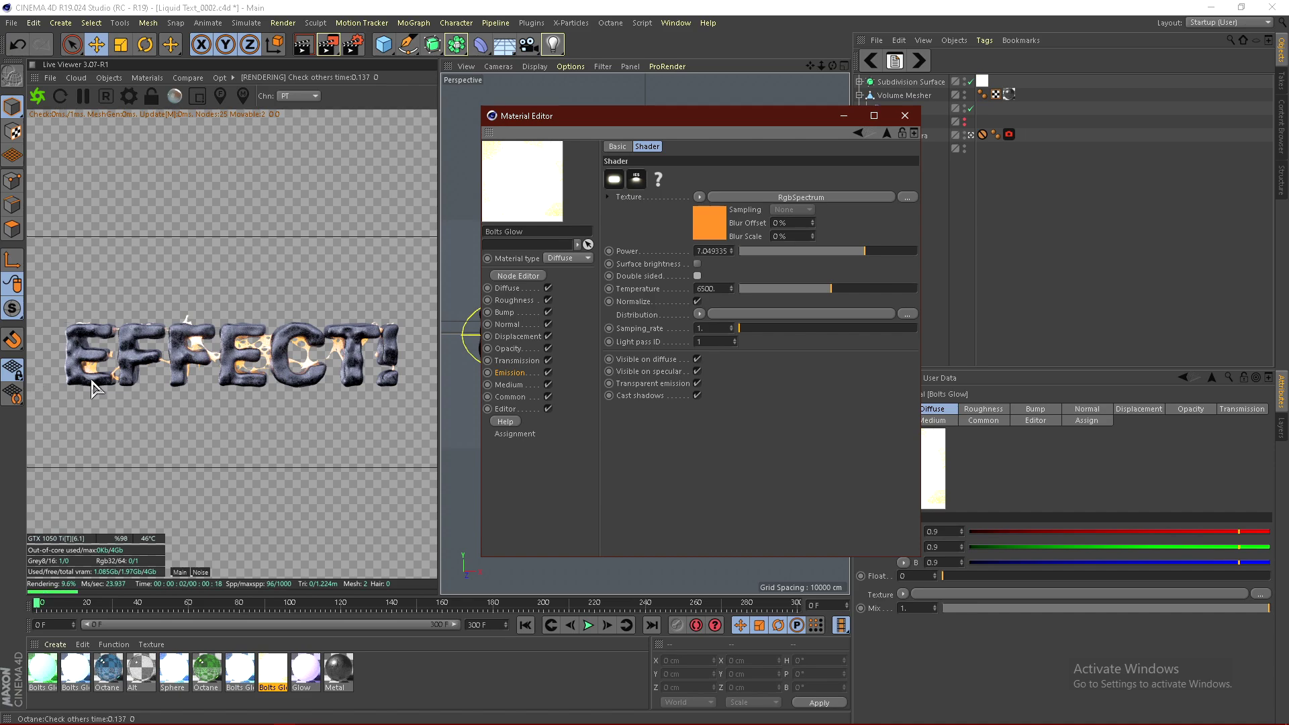
click(697, 263)
click(697, 275)
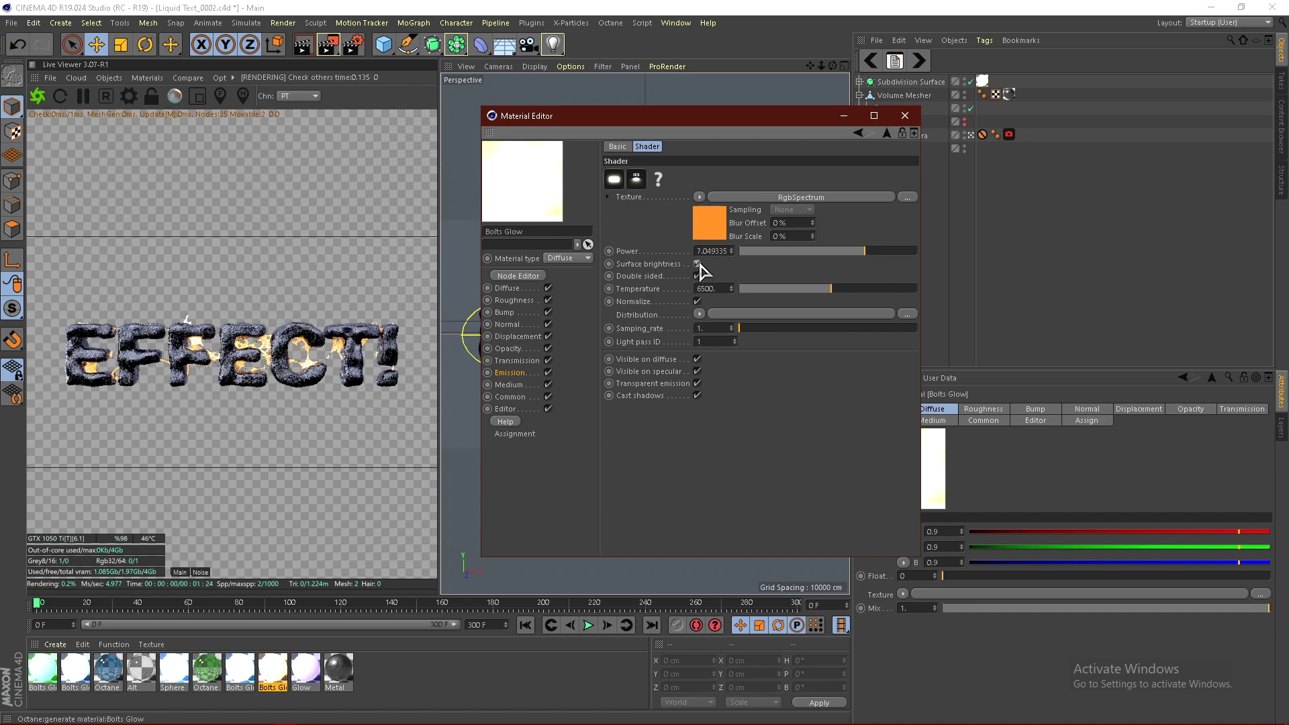
Check the RgbSpectrum colour values of the Bolts Glow emission texture and close the Material Editor
drag(729, 116, 699, 154)
click(698, 236)
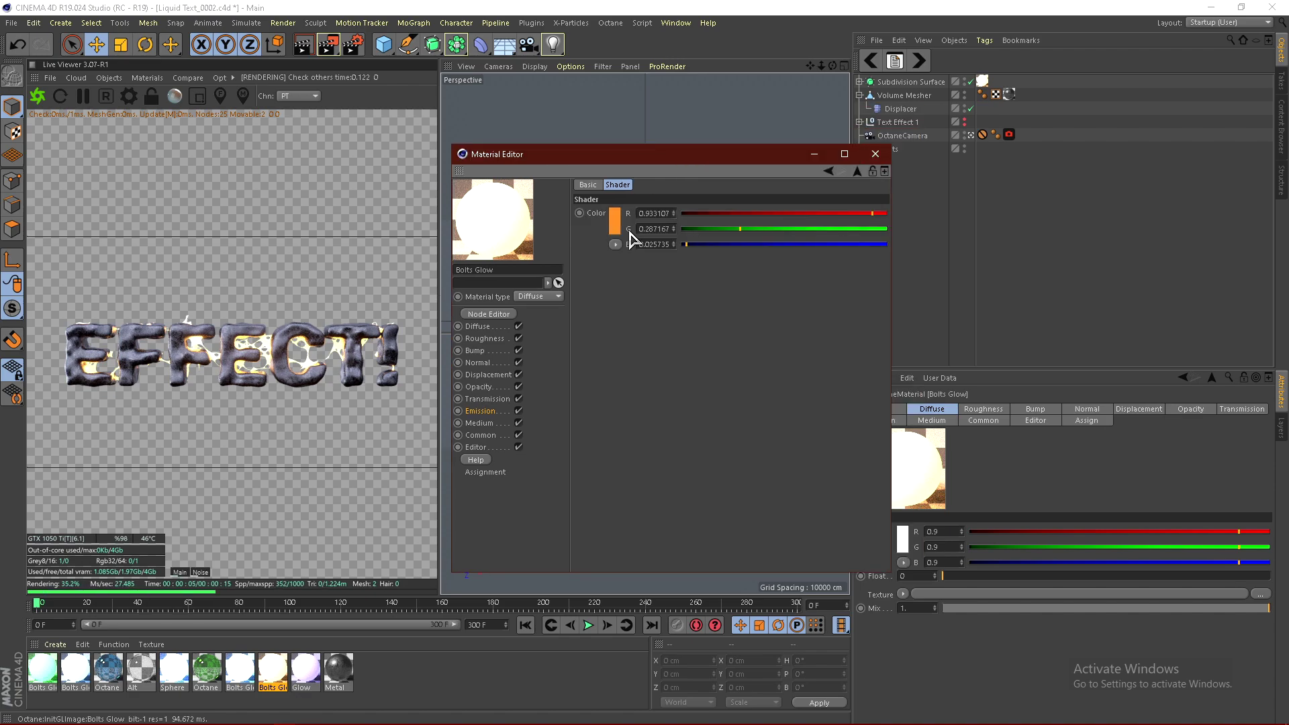
drag(635, 165, 585, 173)
click(830, 163)
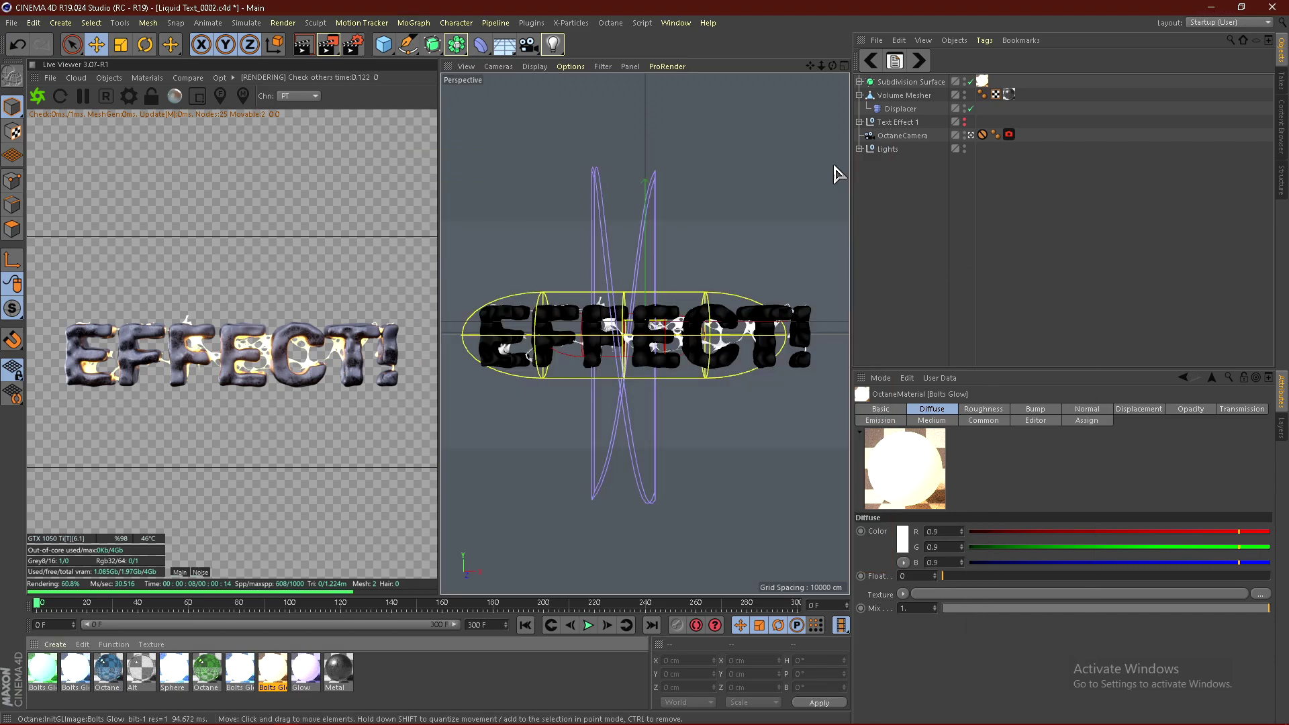
Open the render settings and review the output width, height and frame range
click(353, 48)
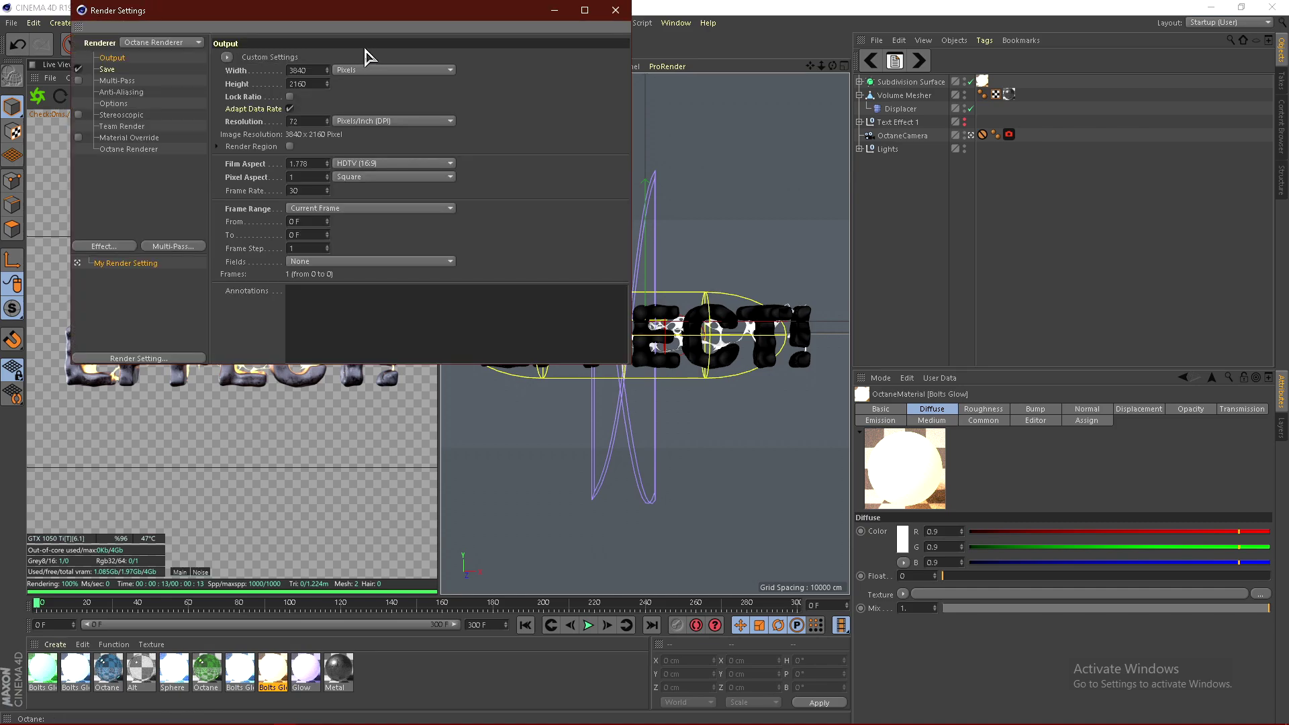
drag(340, 17, 735, 94)
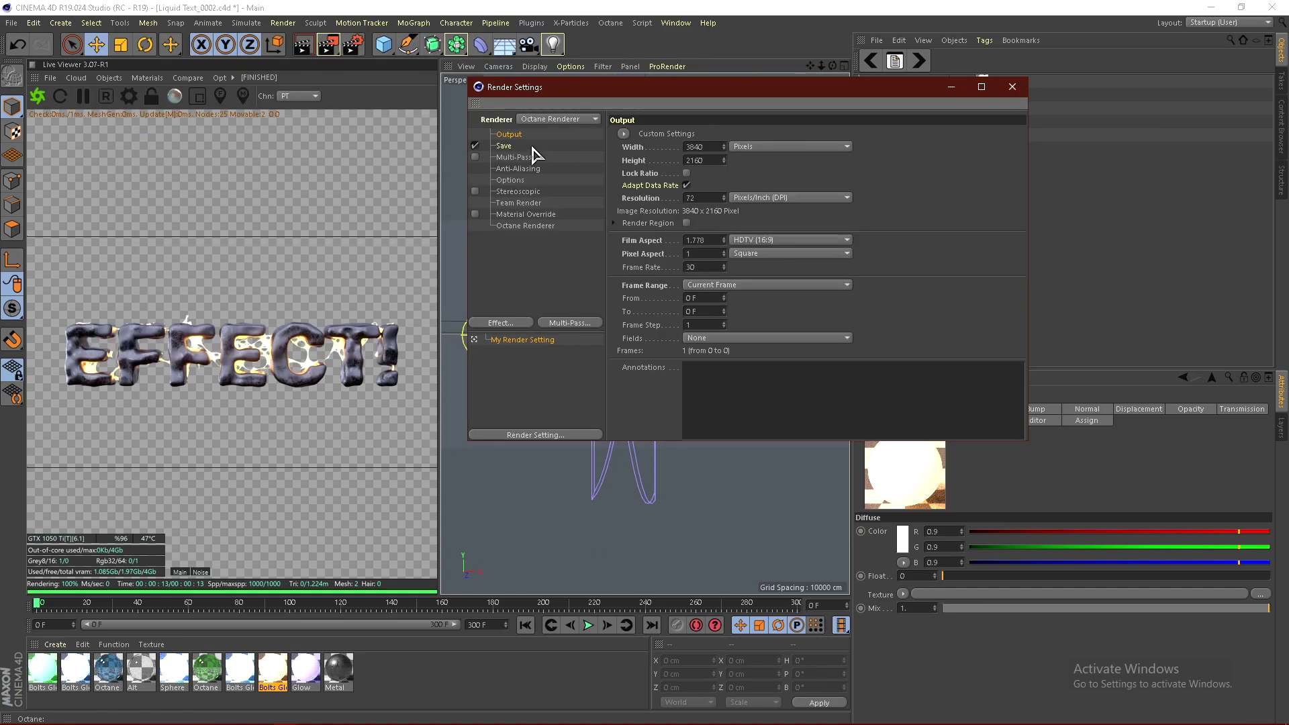
double_click(717, 147)
double_click(701, 160)
click(739, 169)
click(718, 285)
click(688, 311)
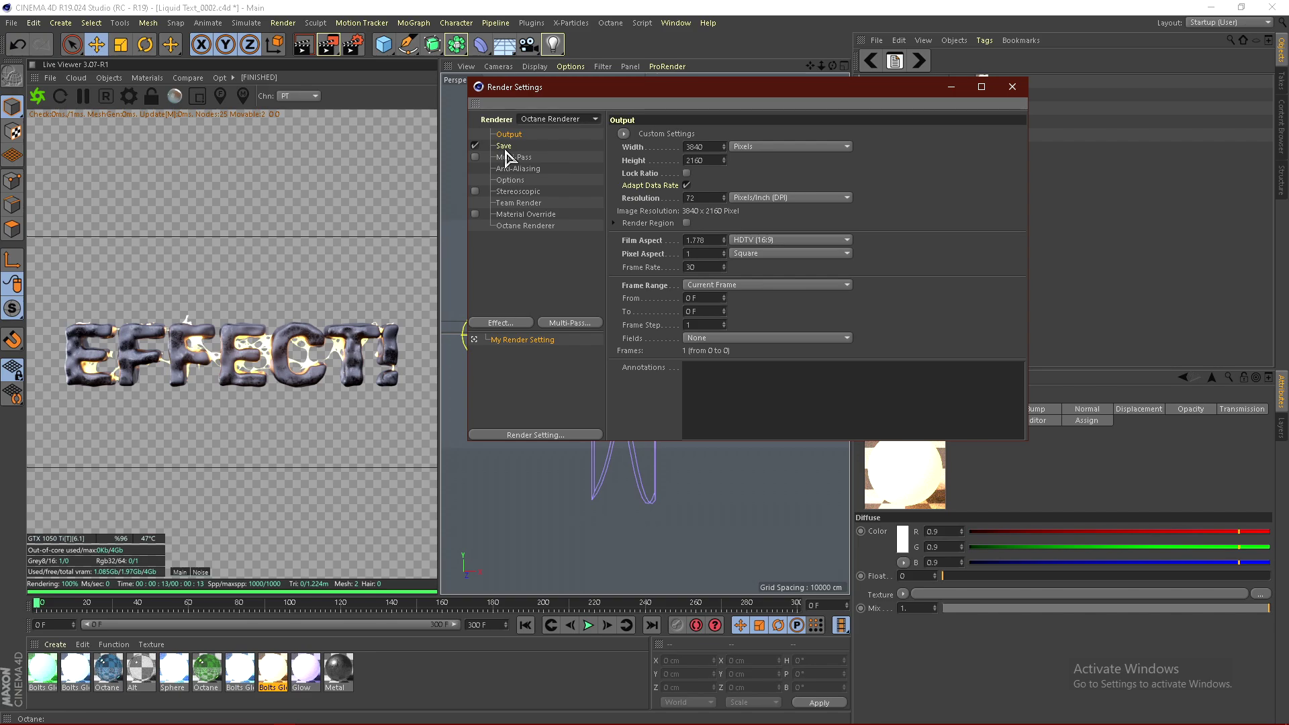
Review the image save settings and the output file location, cancel the file choice and close the render settings
click(504, 146)
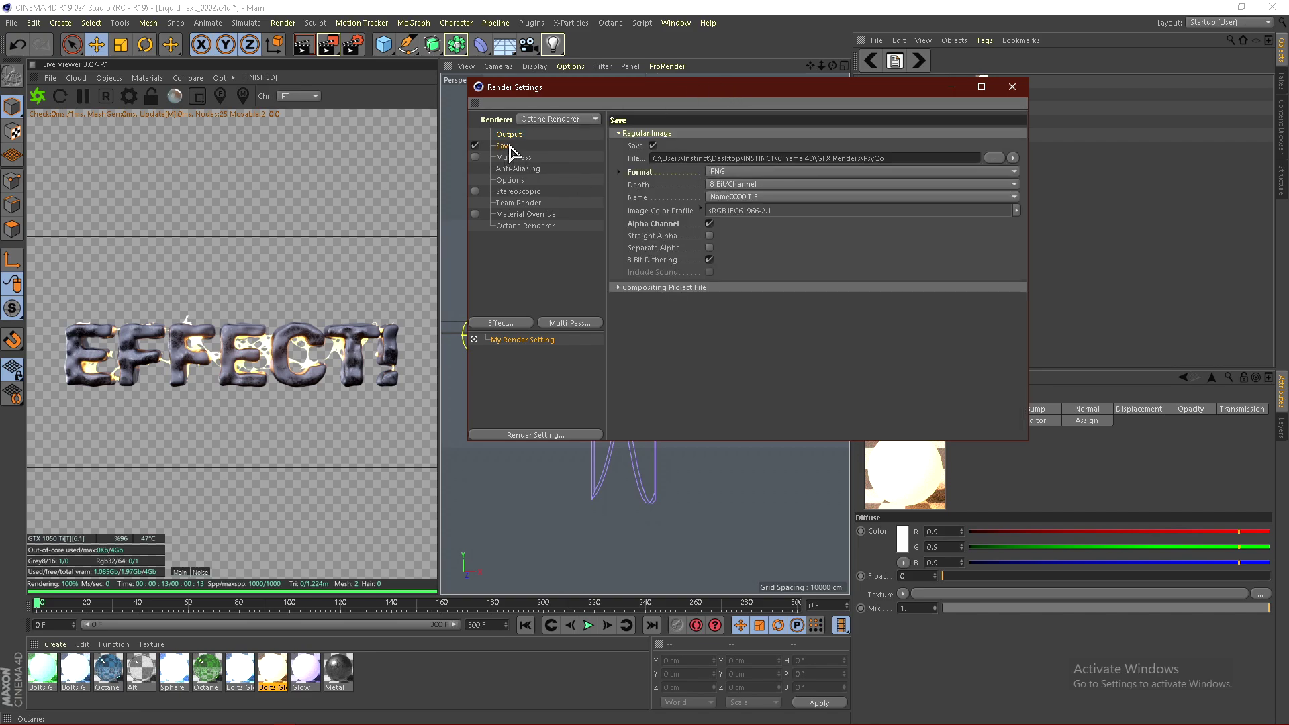
drag(704, 87, 565, 100)
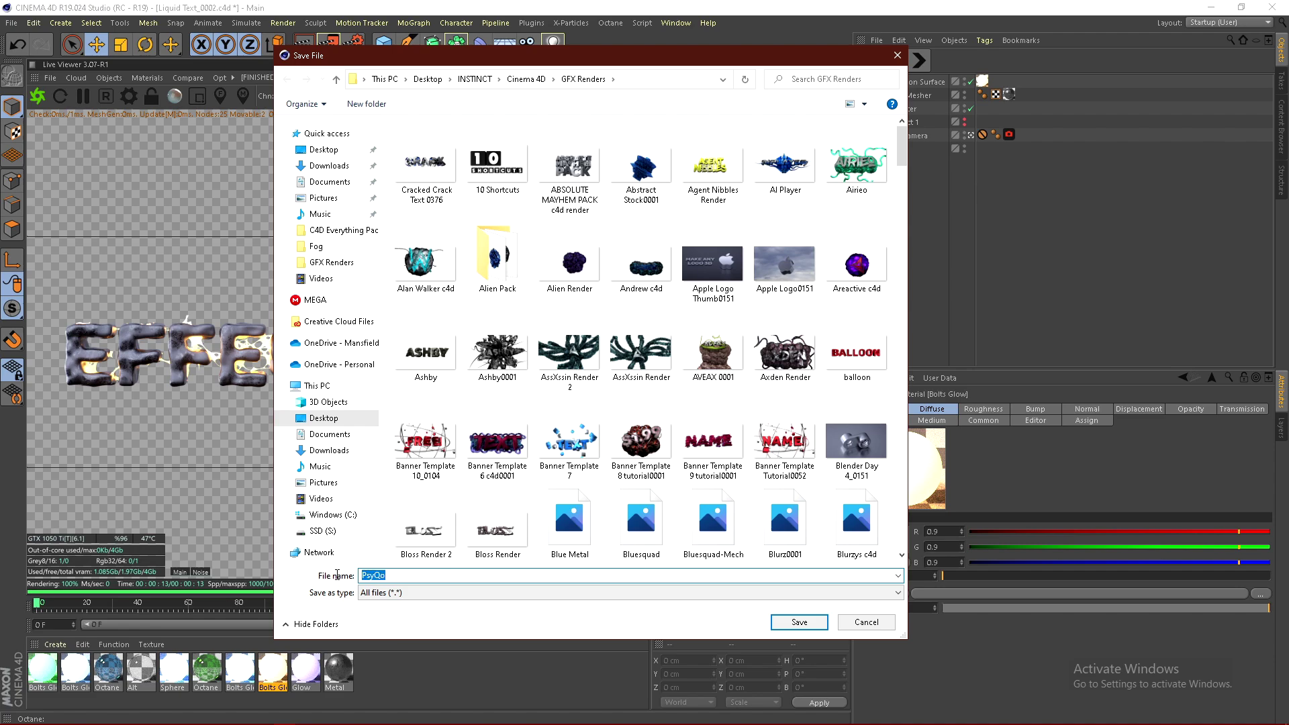
click(871, 627)
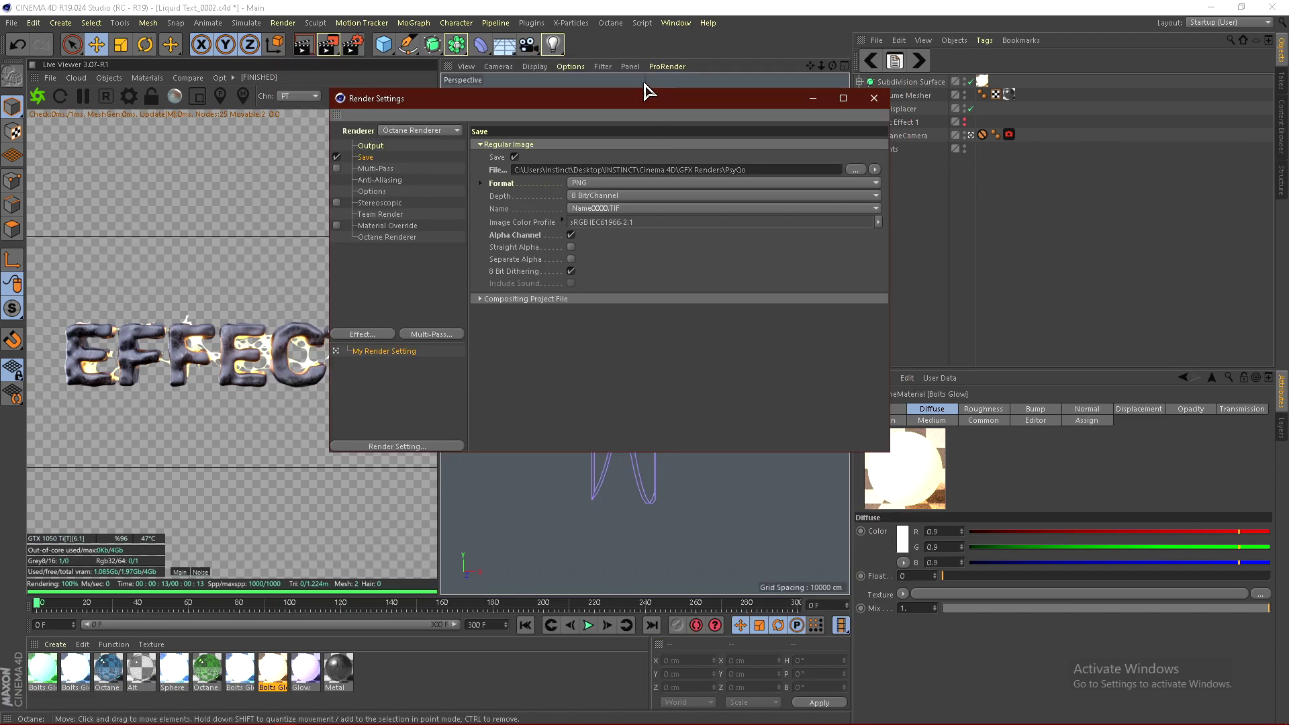
drag(621, 123, 601, 149)
click(845, 145)
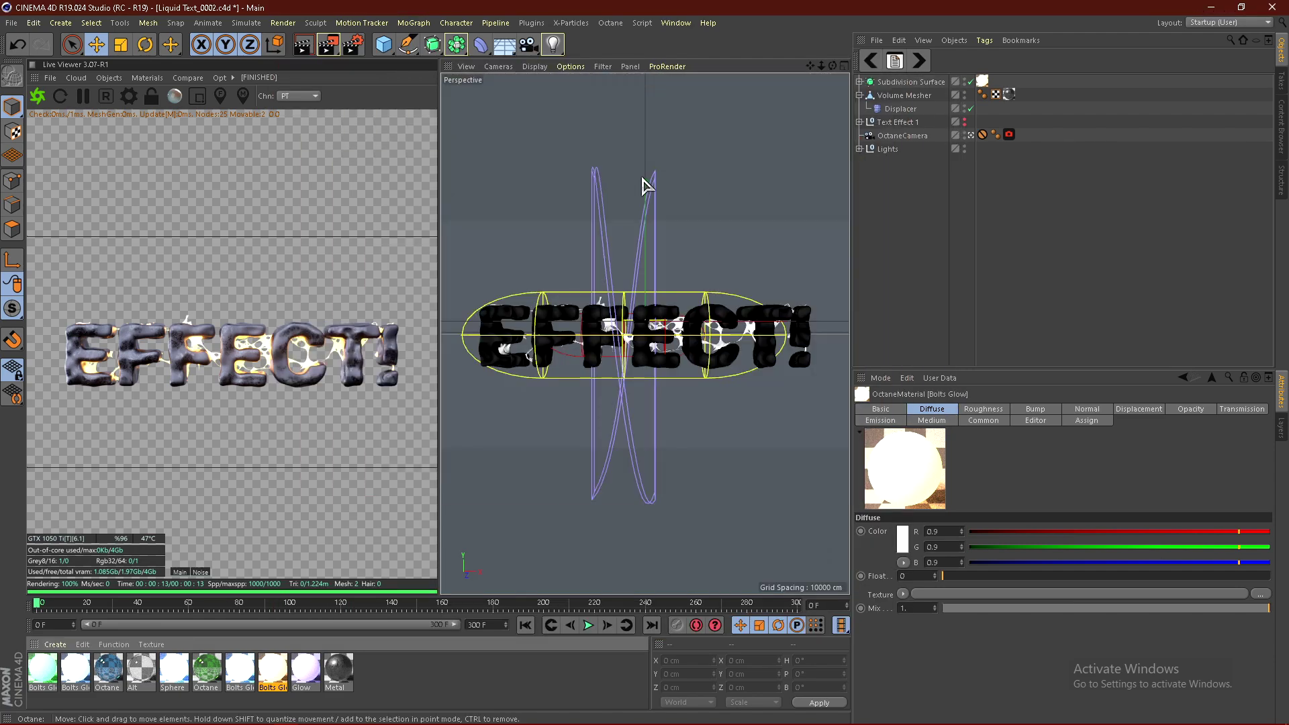